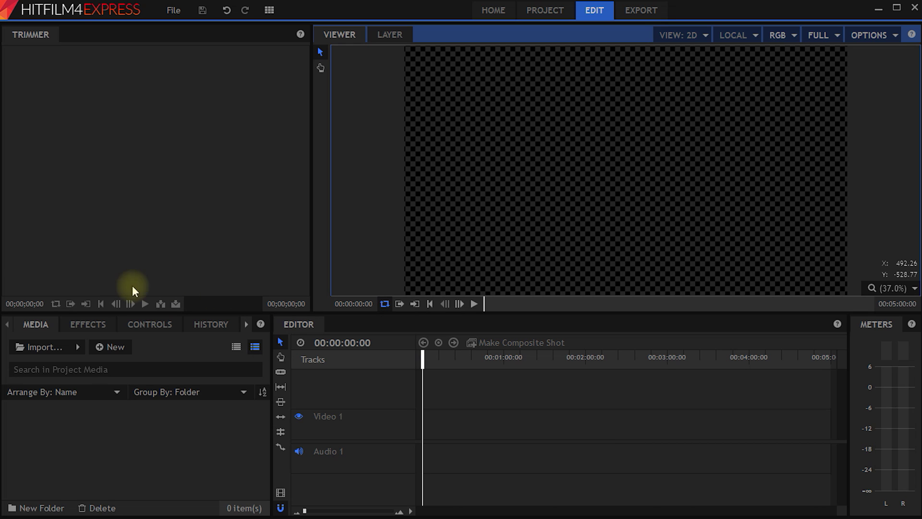
Import Super Walter.mp4 into the Media panel and drag it onto the Video 1 track.
{"action": "left_click", "coordinate": [35, 327]}
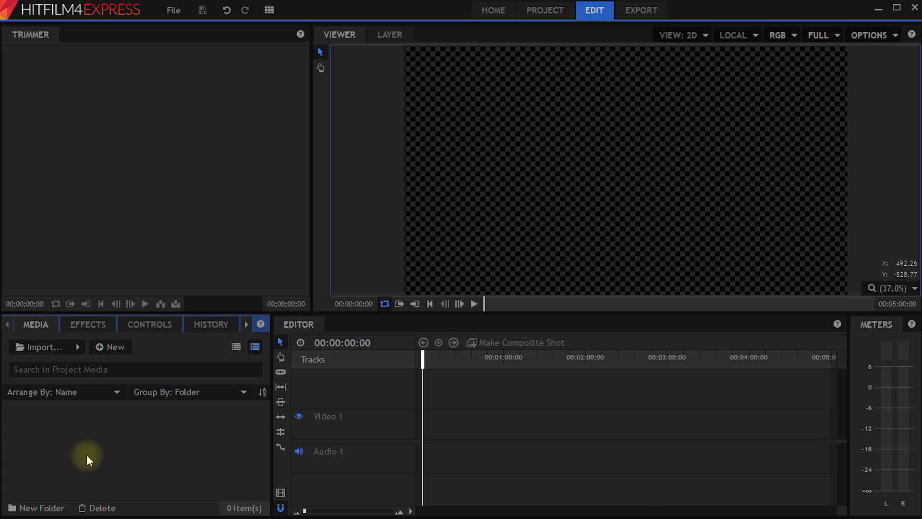
{"action": "double_click", "coordinate": [91, 437]}
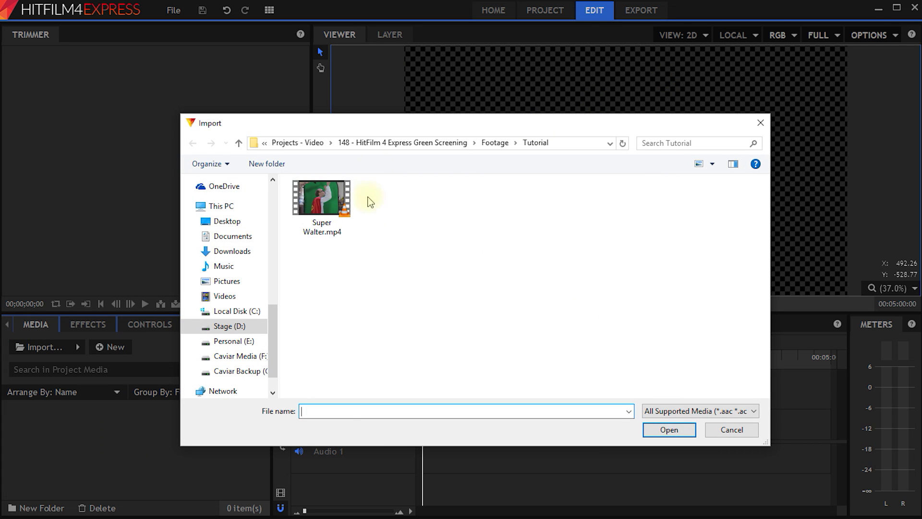
{"action": "left_click", "coordinate": [314, 199]}
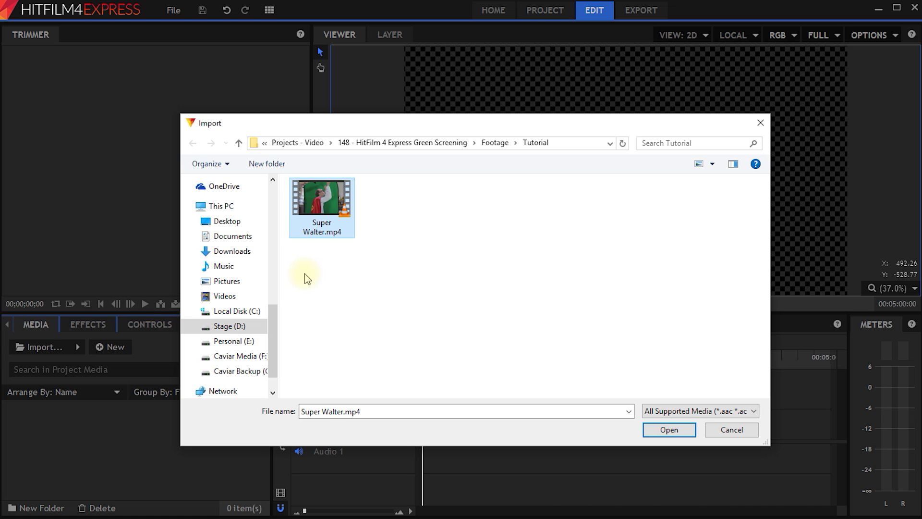
{"action": "left_click", "coordinate": [669, 430]}
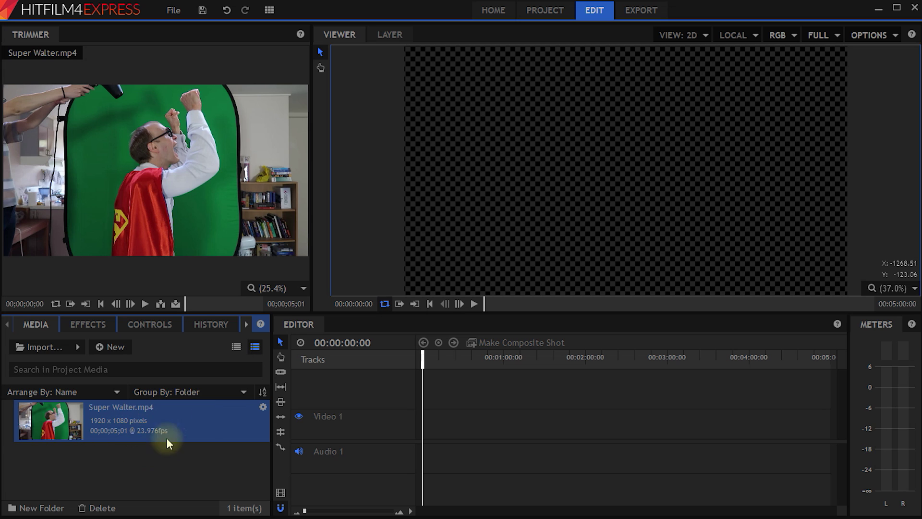
{"action": "left_click_drag", "start_coordinate": [51, 419], "coordinate": [423, 425]}
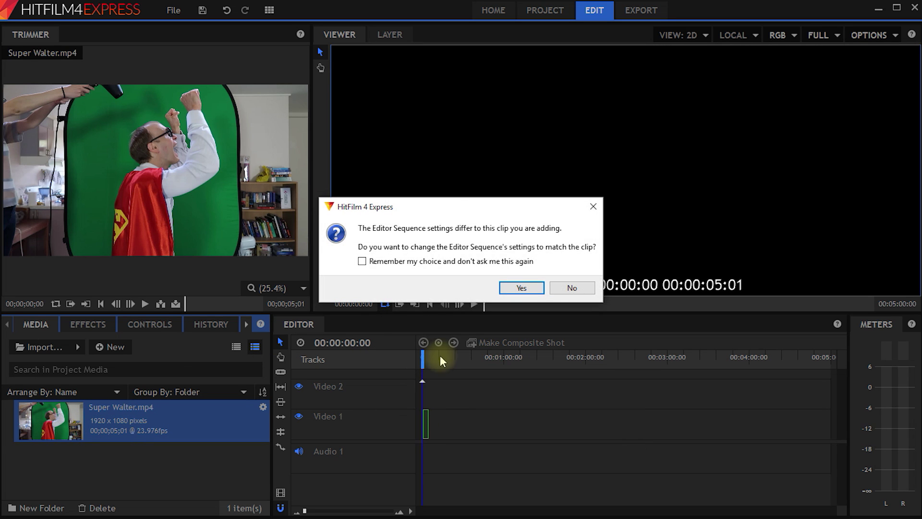
Accept the prompt so the sequence settings match the Super Walter clip on Video 1.
{"action": "left_click_drag", "start_coordinate": [443, 206], "coordinate": [515, 139]}
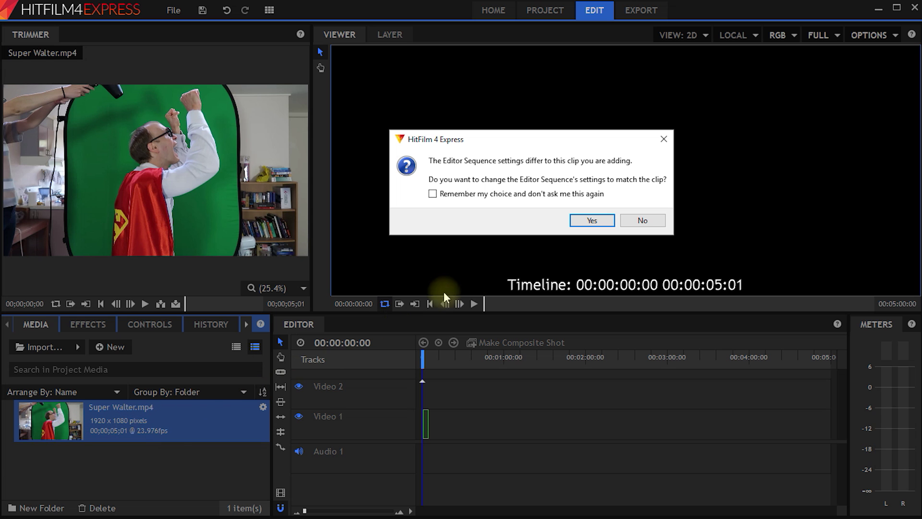
{"action": "left_click", "coordinate": [576, 222]}
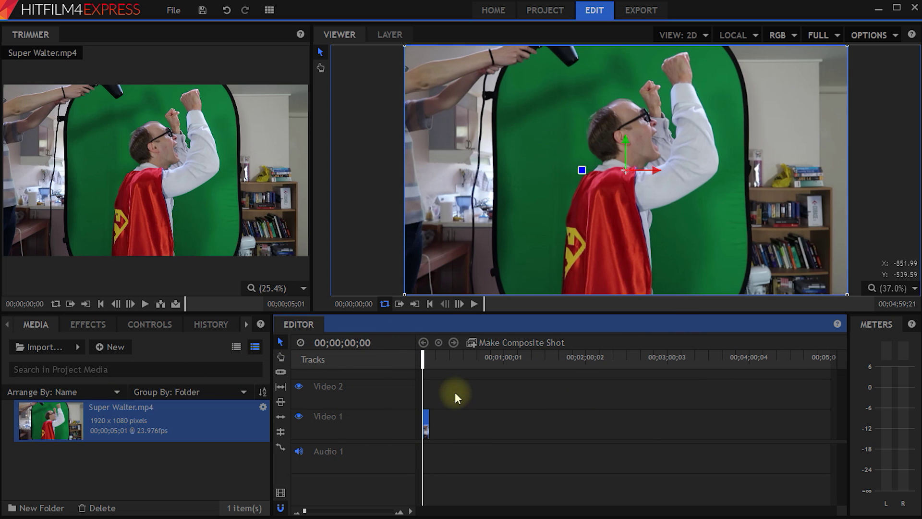
{"action": "scroll", "coordinate": [436, 425], "scroll_direction": "up", "scroll_amount": 10}
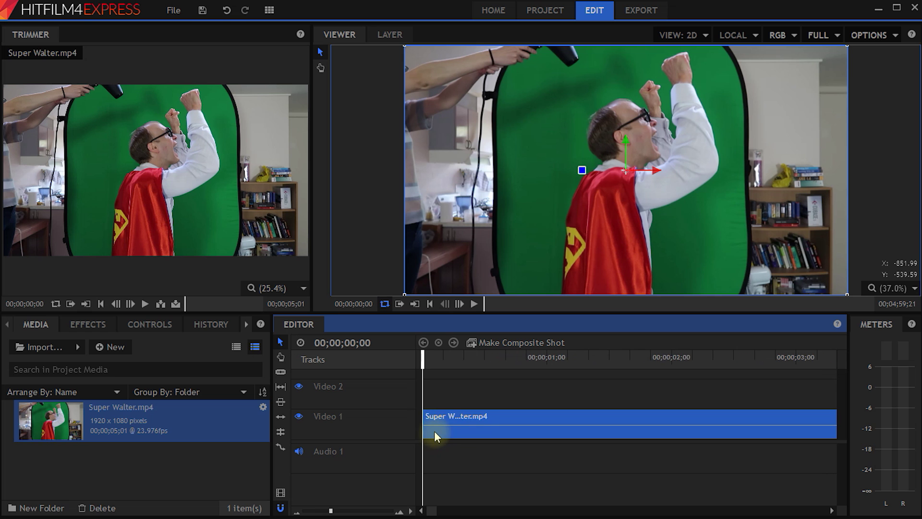
{"action": "scroll", "coordinate": [437, 431], "scroll_direction": "down", "scroll_amount": 2}
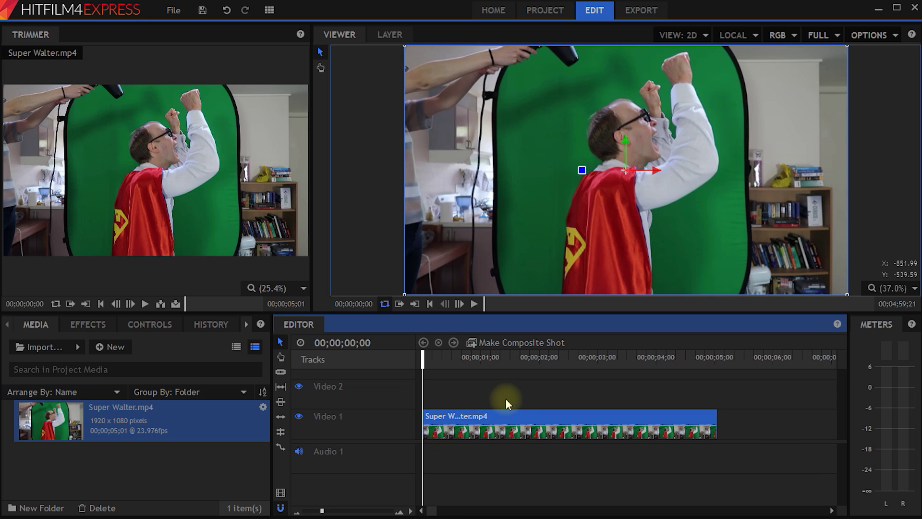
{"action": "key", "text": "space"}
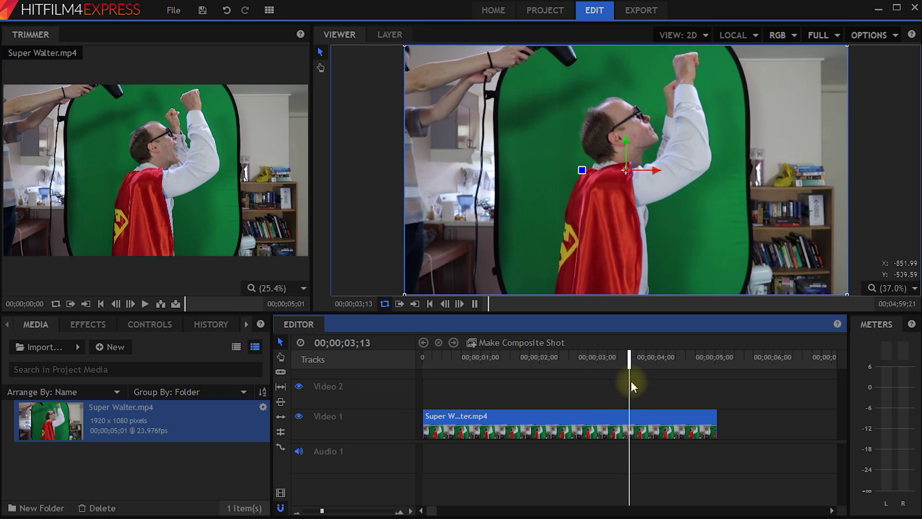
{"action": "key", "text": "space"}
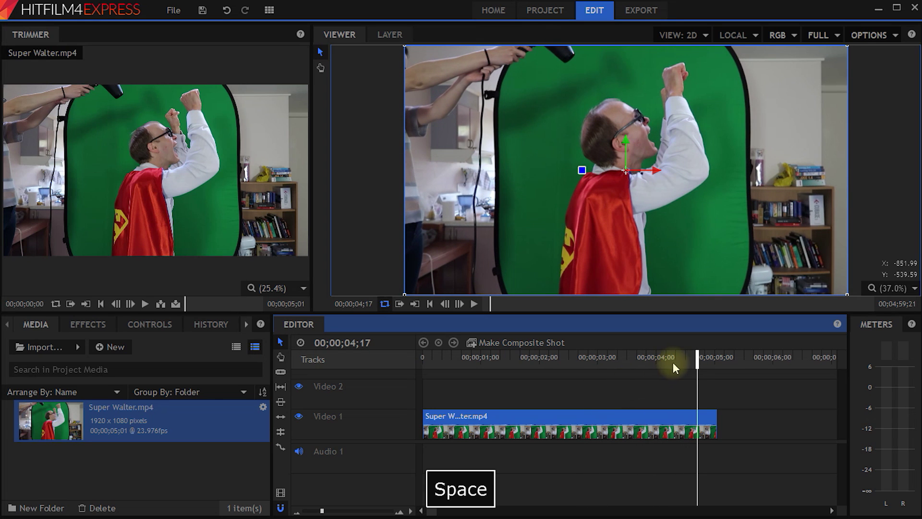
{"action": "left_click_drag", "start_coordinate": [699, 358], "coordinate": [571, 361]}
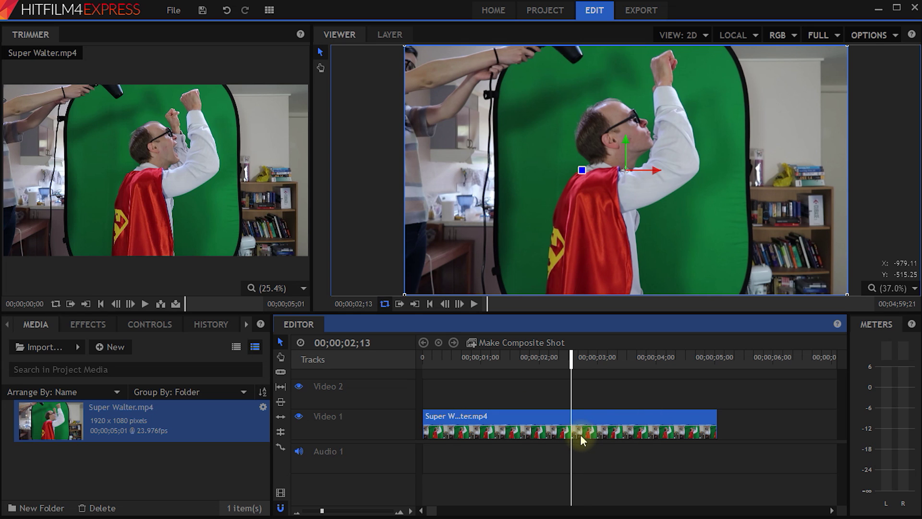
Make a composite shot from the Video 1 clip, named 'Super Walter Composite Shot' without .mp4.
{"action": "right_click", "coordinate": [545, 418]}
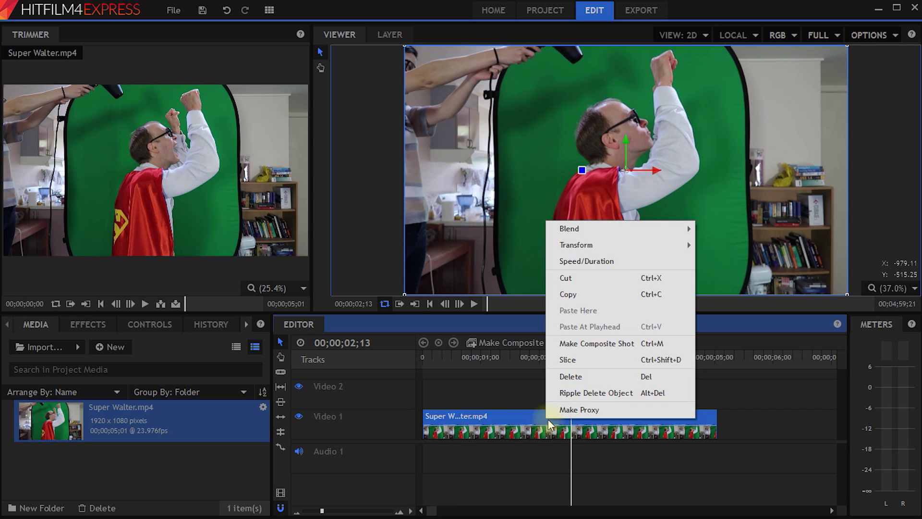
{"action": "left_click", "coordinate": [661, 340]}
{"action": "key", "text": "ctrl+Left"}
{"action": "key", "text": "ctrl+Left"}
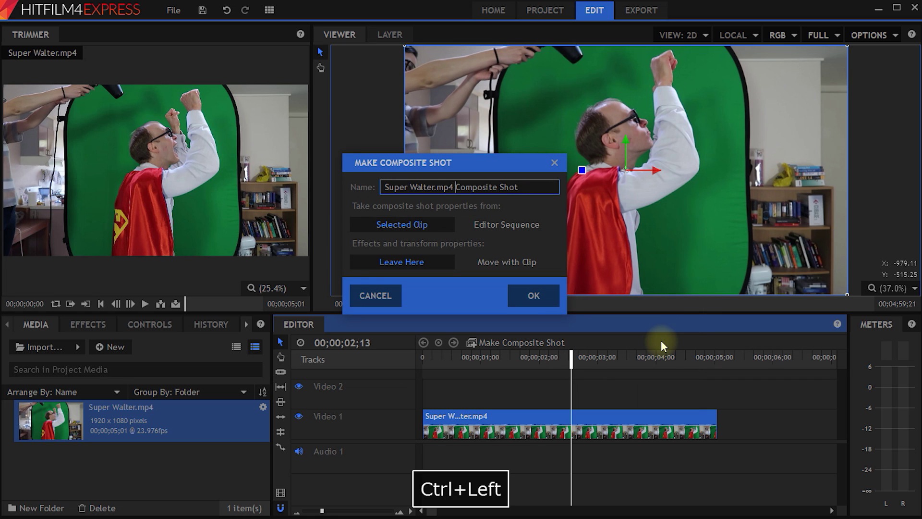
{"action": "key", "text": "ctrl+Left"}
{"action": "key", "text": "ctrl+Right"}
{"action": "key", "text": "Left"}
{"action": "key", "text": "ctrl+shift+Right"}
{"action": "key", "text": "BackSpace"}
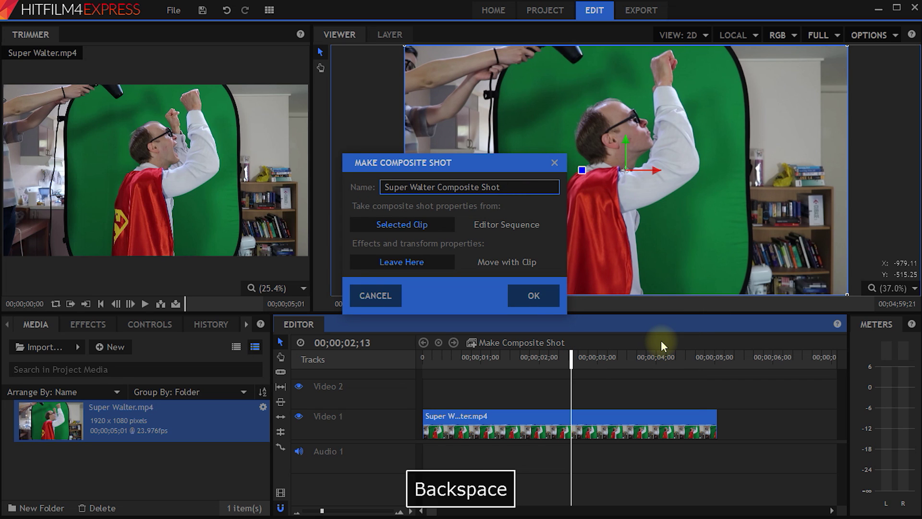
{"action": "left_click_drag", "start_coordinate": [468, 161], "coordinate": [494, 179]}
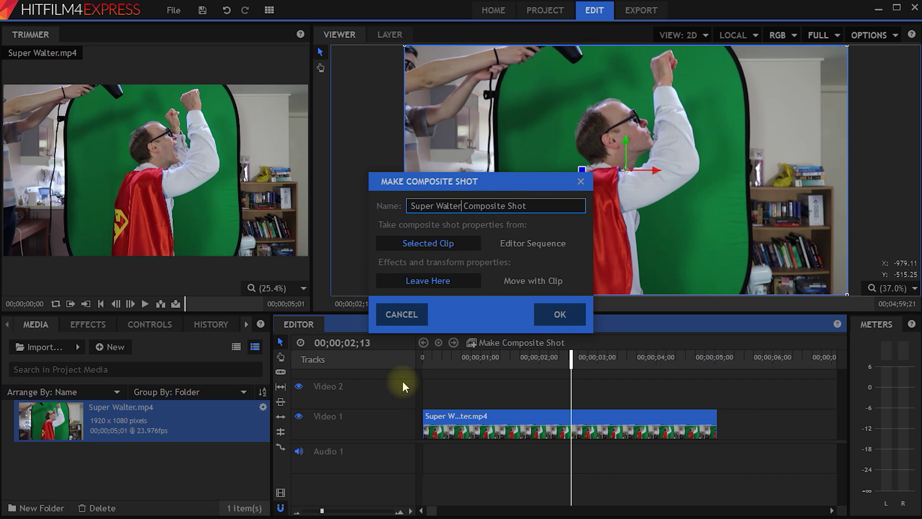
{"action": "left_click", "coordinate": [555, 317]}
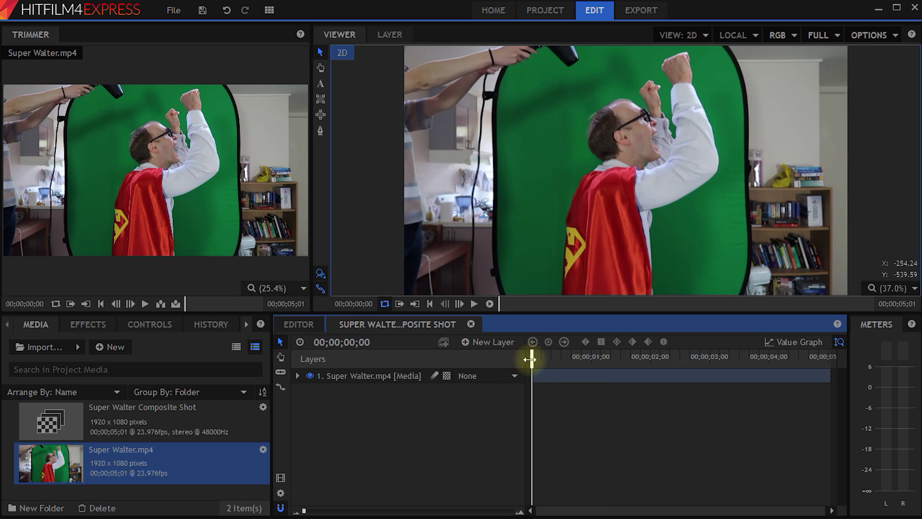
{"action": "left_click_drag", "start_coordinate": [532, 358], "coordinate": [658, 357]}
{"action": "left_click", "coordinate": [387, 376]}
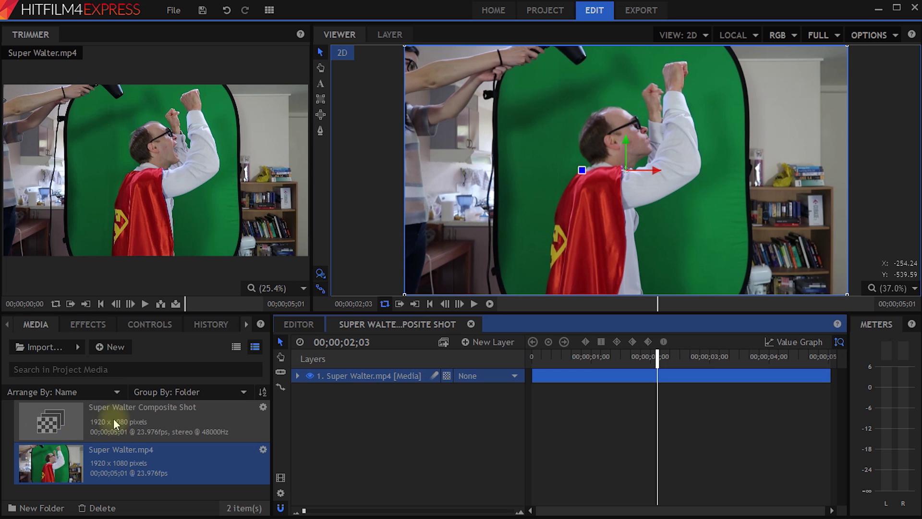
{"action": "left_click", "coordinate": [142, 420]}
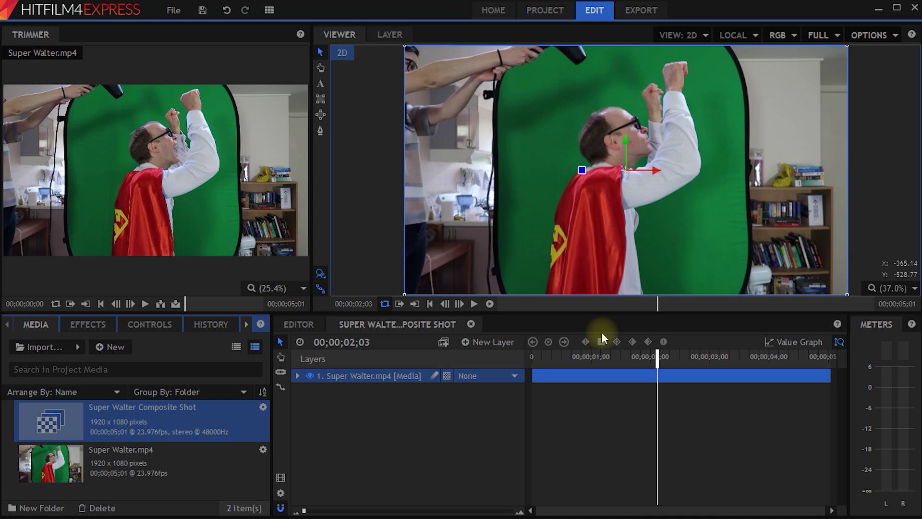
{"action": "left_click", "coordinate": [319, 131]}
Draw a closed freehand mask outline around Walter on the Super Walter layer.
{"action": "scroll", "coordinate": [616, 134], "scroll_direction": "down", "scroll_amount": 1}
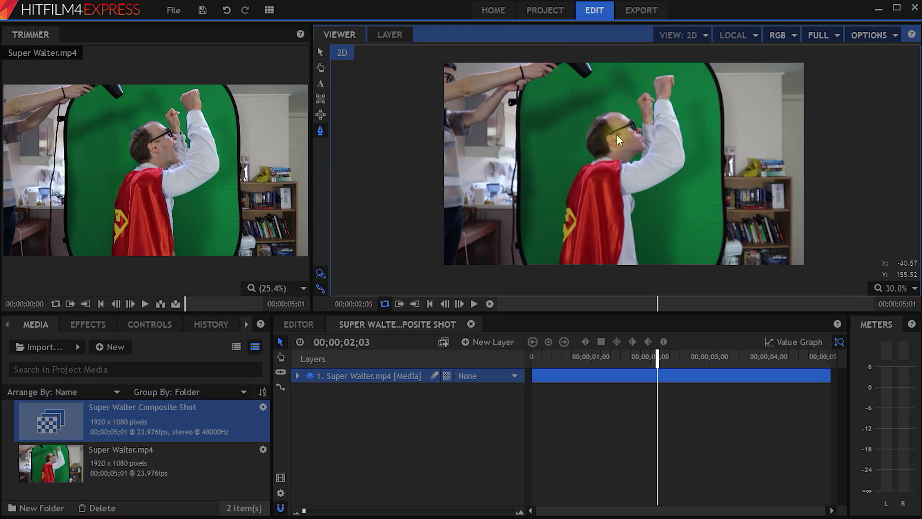
{"action": "left_click", "coordinate": [626, 57]}
{"action": "left_click", "coordinate": [585, 90]}
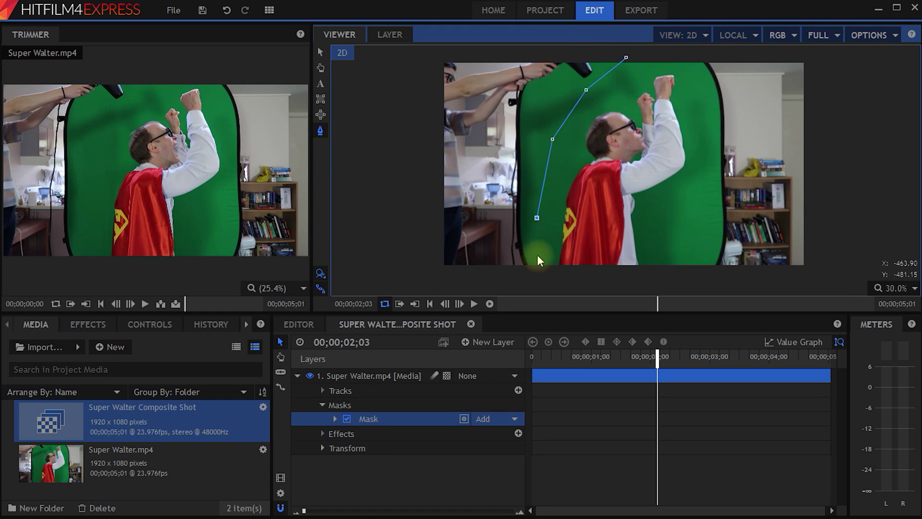
{"action": "left_click", "coordinate": [626, 58]}
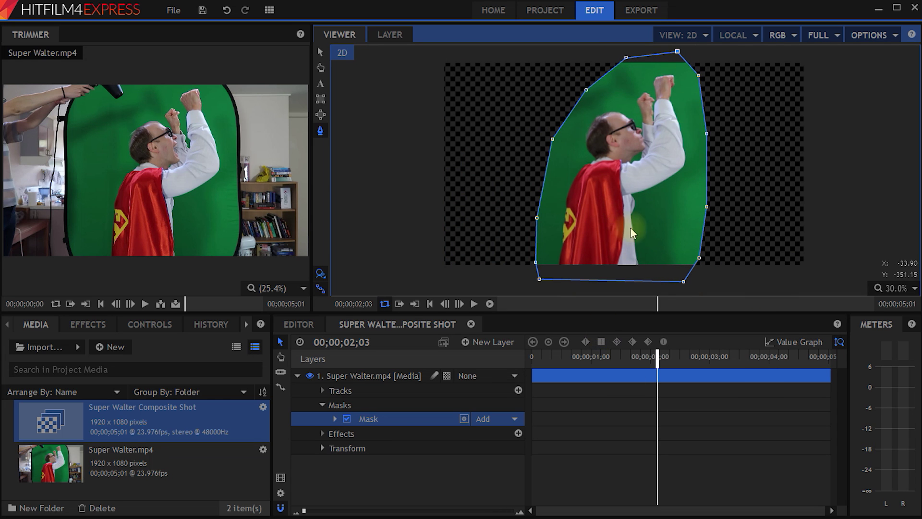
Scrub through the shot and adjust the mask's left, top and top-right points to cover Walter.
{"action": "left_click_drag", "start_coordinate": [658, 358], "coordinate": [583, 355]}
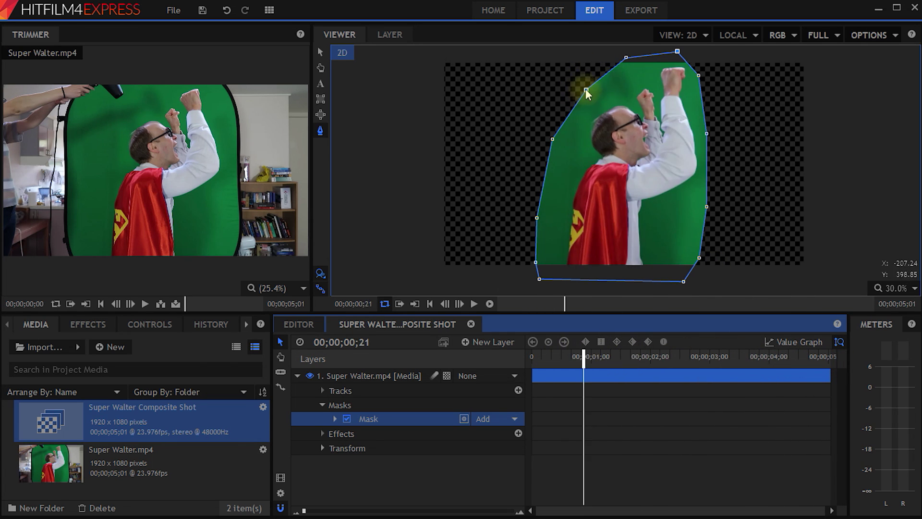
{"action": "mouse_move", "coordinate": [586, 89]}
{"action": "left_mouse_down"}
{"action": "mouse_move", "coordinate": [564, 76]}
{"action": "mouse_move", "coordinate": [581, 98]}
{"action": "left_mouse_up"}
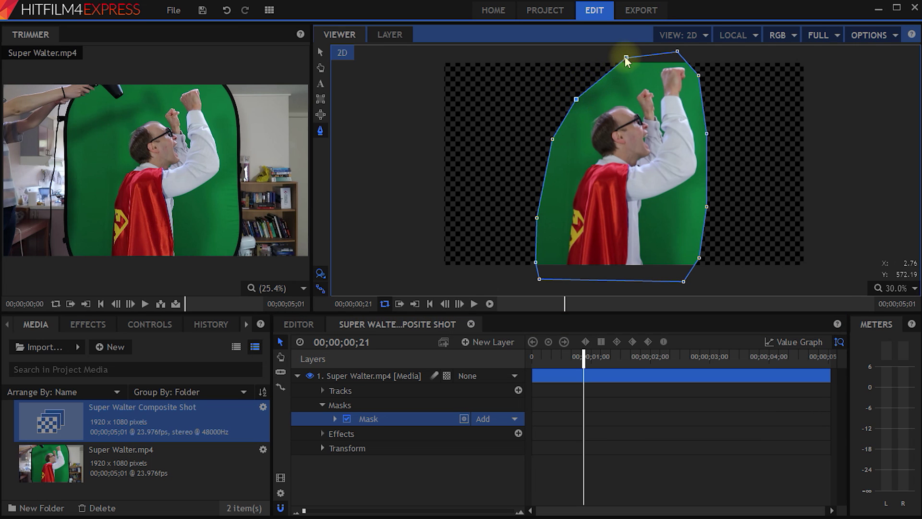
{"action": "left_click_drag", "start_coordinate": [625, 57], "coordinate": [622, 56]}
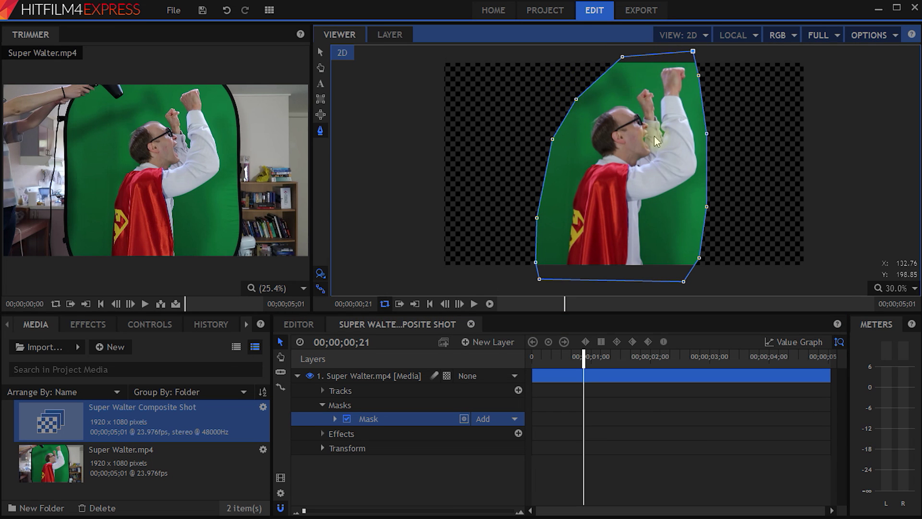
{"action": "left_click_drag", "start_coordinate": [584, 355], "coordinate": [779, 358]}
{"action": "left_click_drag", "start_coordinate": [701, 77], "coordinate": [704, 75]}
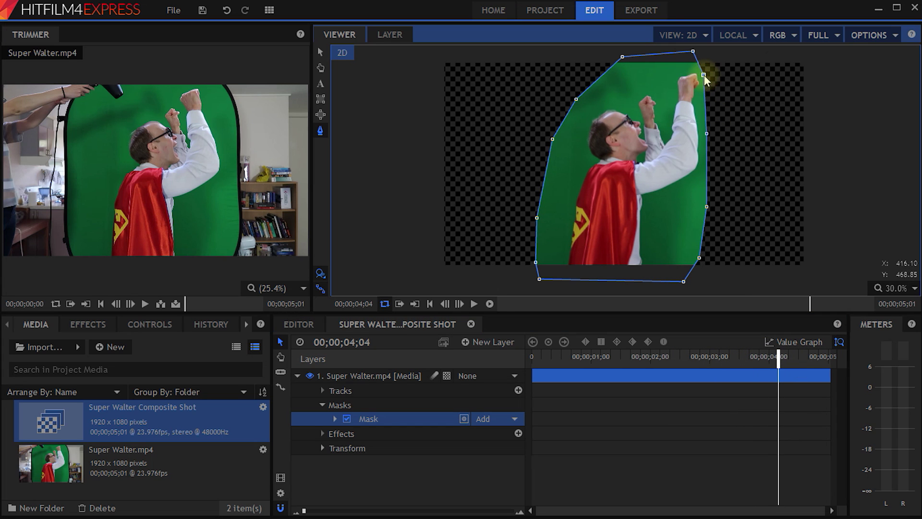
{"action": "left_click_drag", "start_coordinate": [778, 356], "coordinate": [614, 356]}
Fit the viewer, then drag Hue & RGB Key from the Keying category onto the Walter layer.
{"action": "left_click", "coordinate": [903, 289]}
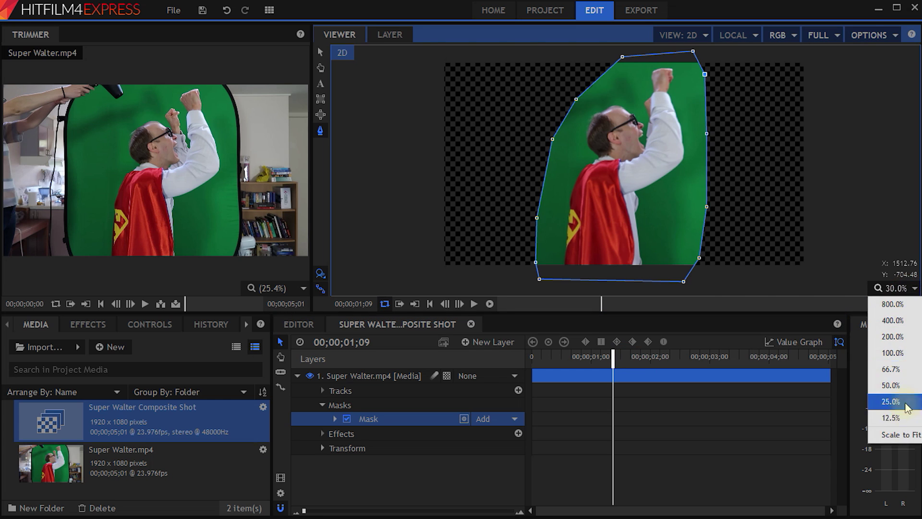
{"action": "left_click", "coordinate": [897, 434]}
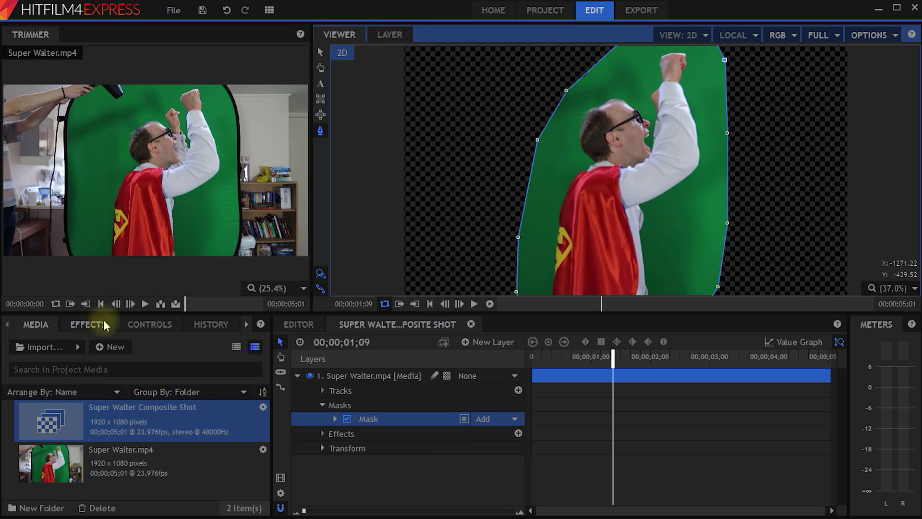
{"action": "left_click", "coordinate": [82, 325]}
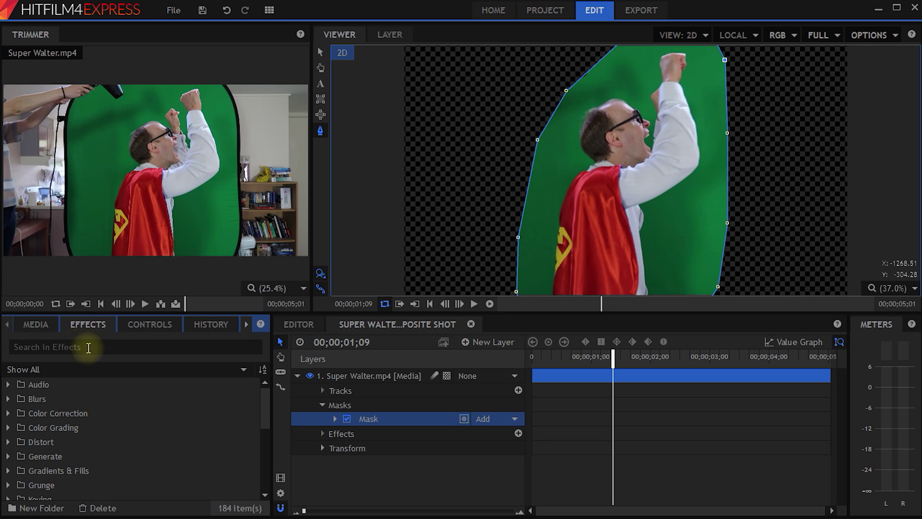
{"action": "scroll", "coordinate": [68, 417], "scroll_direction": "down", "scroll_amount": 2}
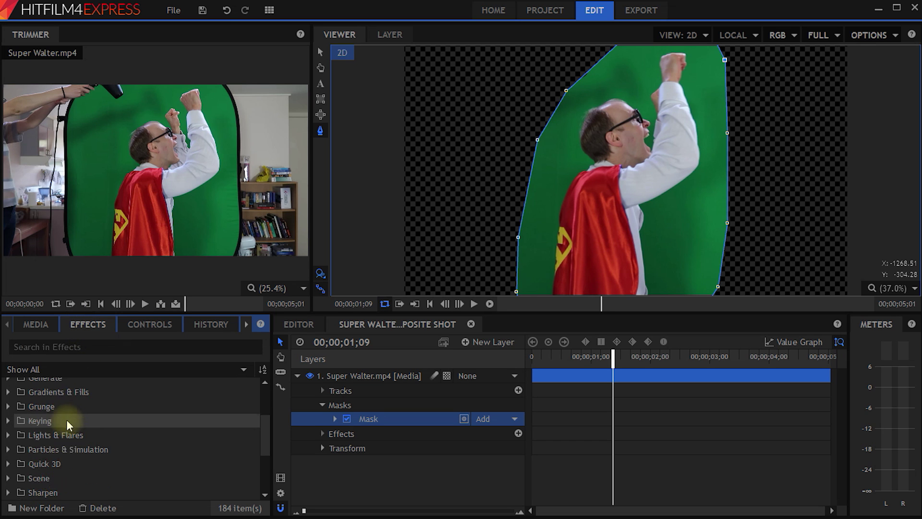
{"action": "double_click", "coordinate": [38, 421]}
{"action": "scroll", "coordinate": [48, 421], "scroll_direction": "down", "scroll_amount": 1}
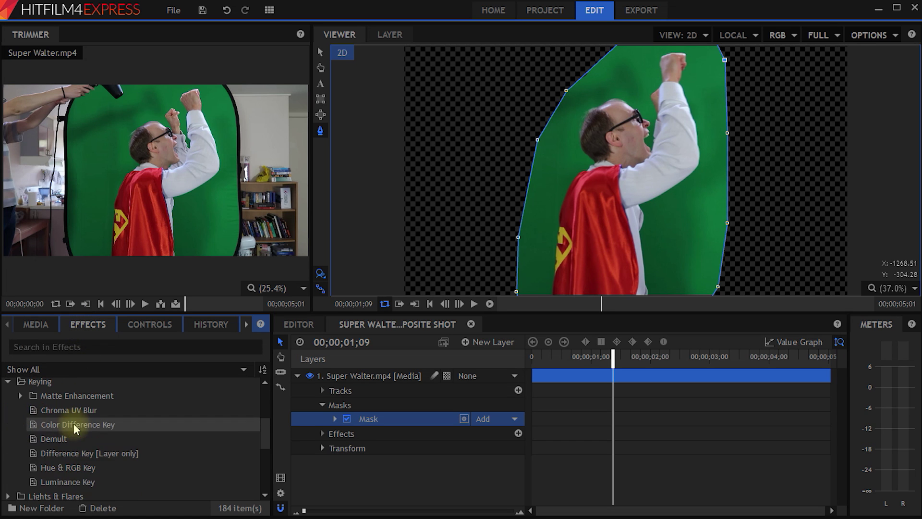
{"action": "left_click", "coordinate": [56, 467]}
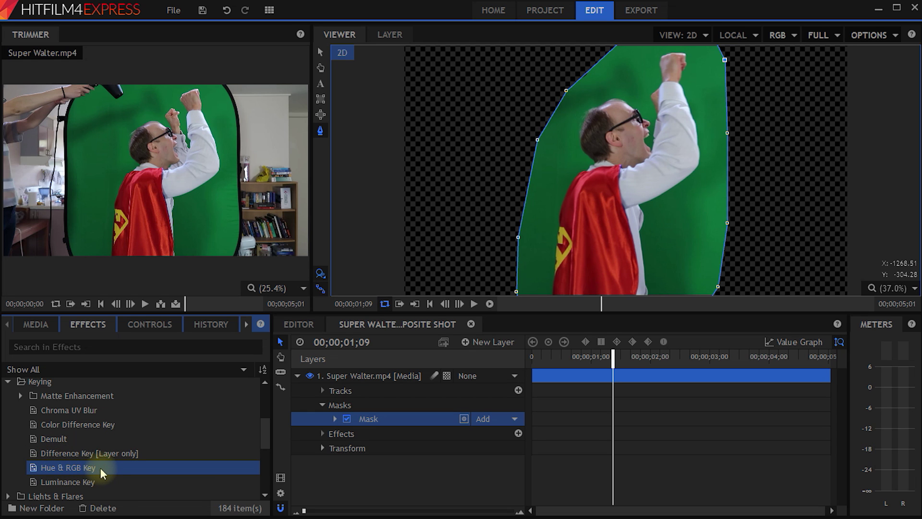
{"action": "left_click_drag", "start_coordinate": [100, 469], "coordinate": [372, 373]}
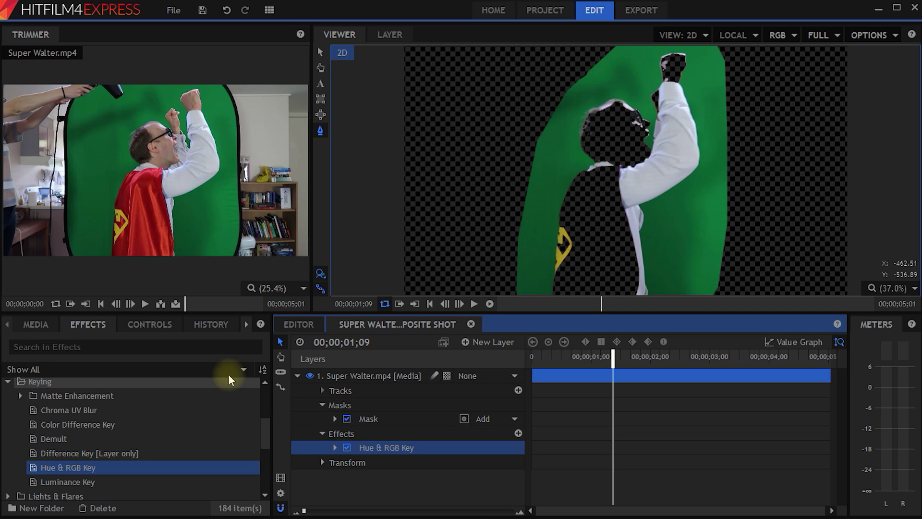
{"action": "left_click", "coordinate": [143, 326]}
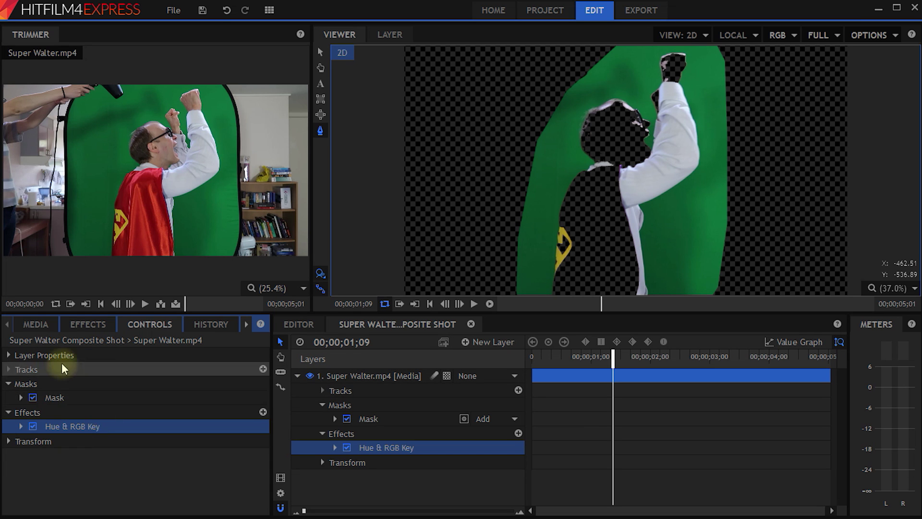
Expand the Hue & RGB Key parameters in the layer's controls and pick up the Color eyedropper.
{"action": "left_click", "coordinate": [25, 412]}
{"action": "left_click", "coordinate": [52, 427]}
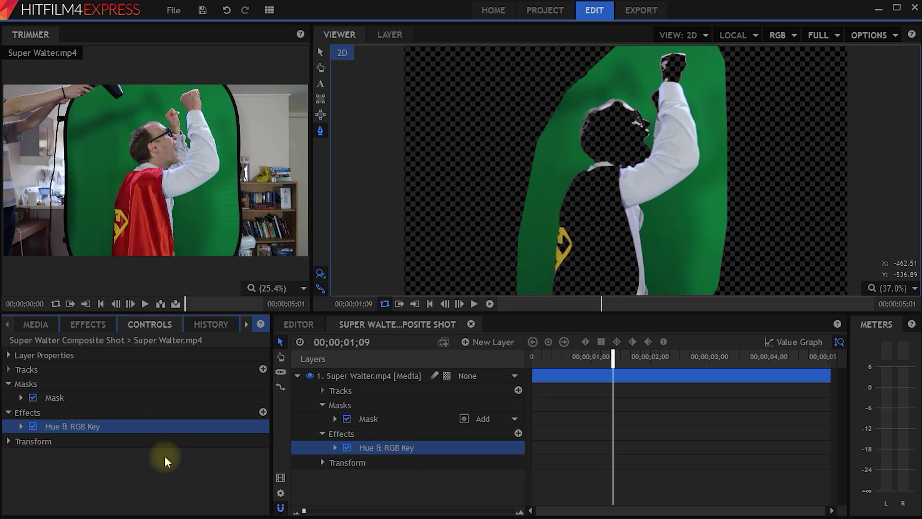
{"action": "left_click", "coordinate": [22, 426]}
{"action": "scroll", "coordinate": [155, 428], "scroll_direction": "down", "scroll_amount": 1}
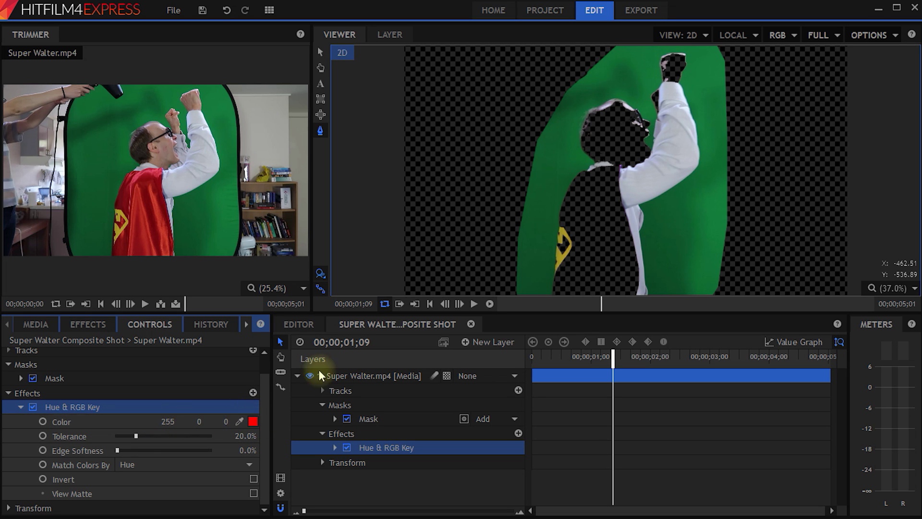
{"action": "left_click", "coordinate": [239, 421]}
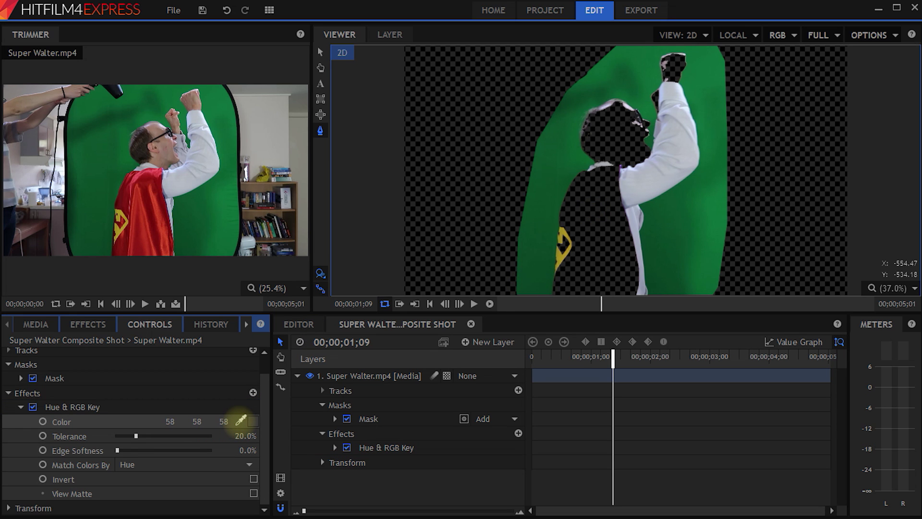
Sample the green screen in the viewer, setting the key colour to 21, 124, 62.
{"action": "left_click_drag", "start_coordinate": [240, 421], "coordinate": [698, 80]}
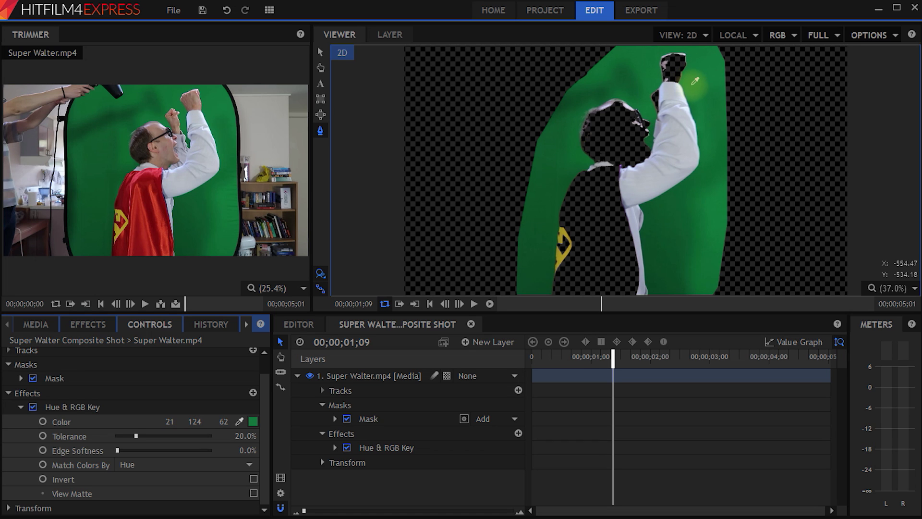
{"action": "left_click_drag", "start_coordinate": [691, 87], "coordinate": [690, 88]}
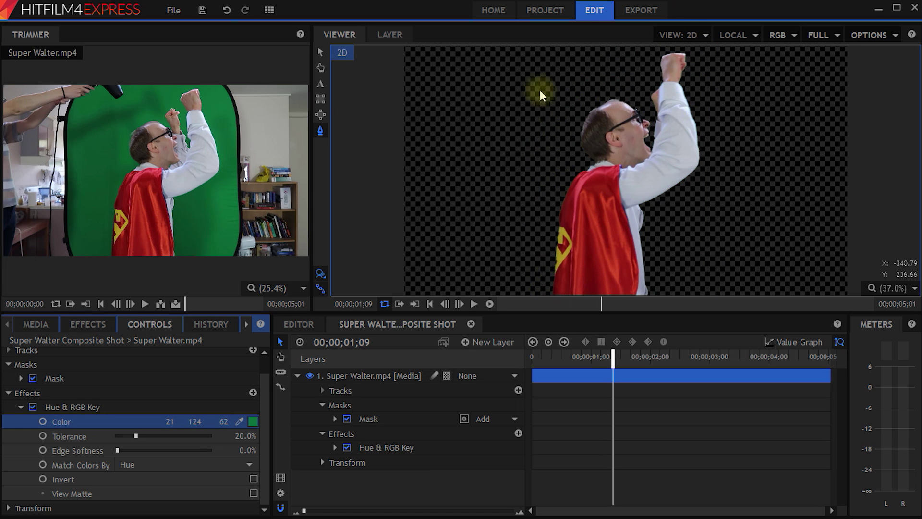
{"action": "scroll", "coordinate": [635, 108], "scroll_direction": "up", "scroll_amount": 5}
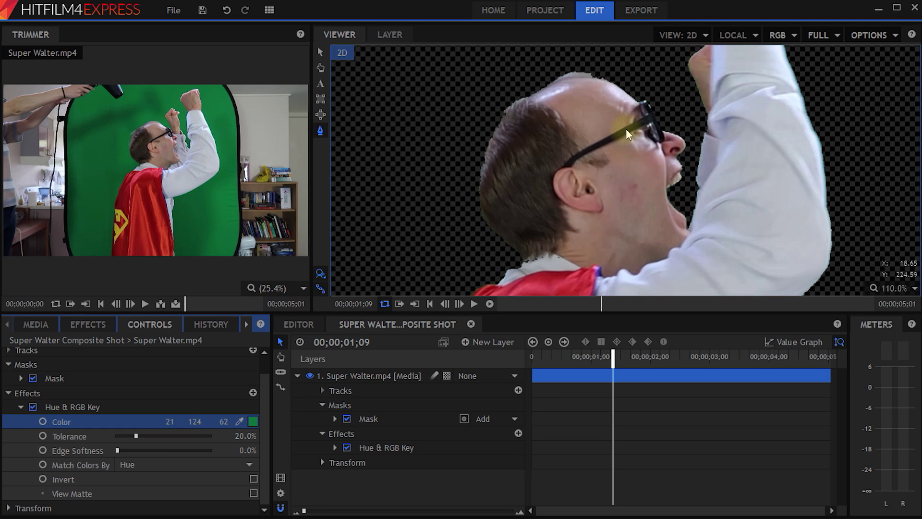
{"action": "scroll", "coordinate": [621, 130], "scroll_direction": "down", "scroll_amount": 1}
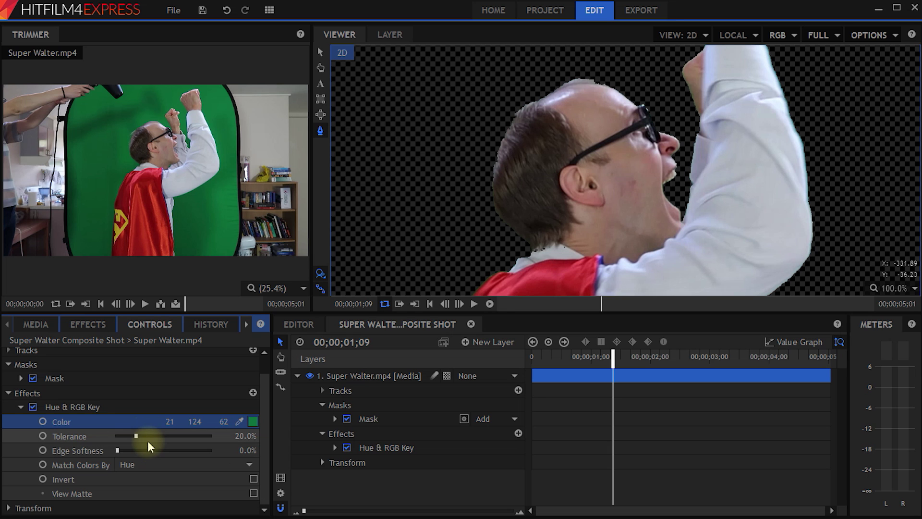
Lower the Hue & RGB Key tolerance to 3.0%.
{"action": "left_click_drag", "start_coordinate": [137, 435], "coordinate": [118, 440]}
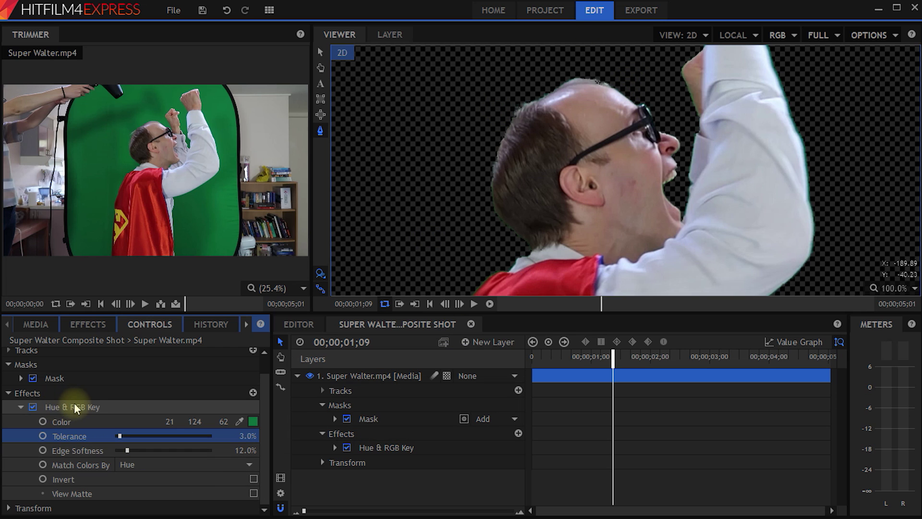
Turn on View Matte to see Walter's black-and-white silhouette, with the viewer set to fit.
{"action": "left_click", "coordinate": [254, 493]}
{"action": "scroll", "coordinate": [730, 164], "scroll_direction": "down", "scroll_amount": 3}
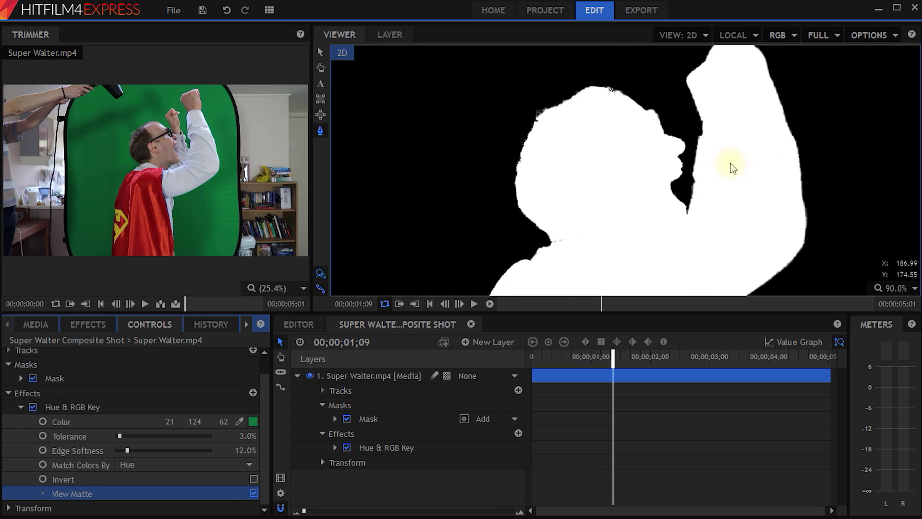
{"action": "scroll", "coordinate": [699, 197], "scroll_direction": "down", "scroll_amount": 3}
{"action": "scroll", "coordinate": [653, 166], "scroll_direction": "up", "scroll_amount": 1}
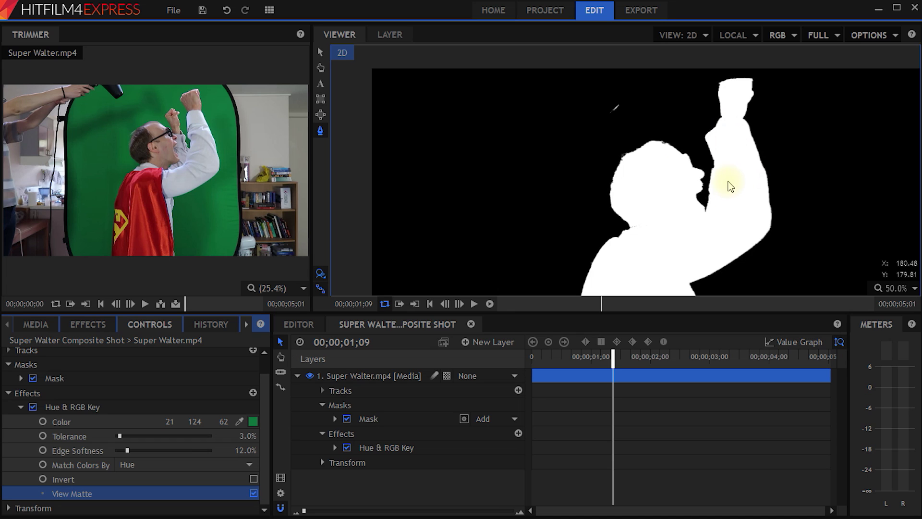
{"action": "scroll", "coordinate": [730, 187], "scroll_direction": "up", "scroll_amount": 2}
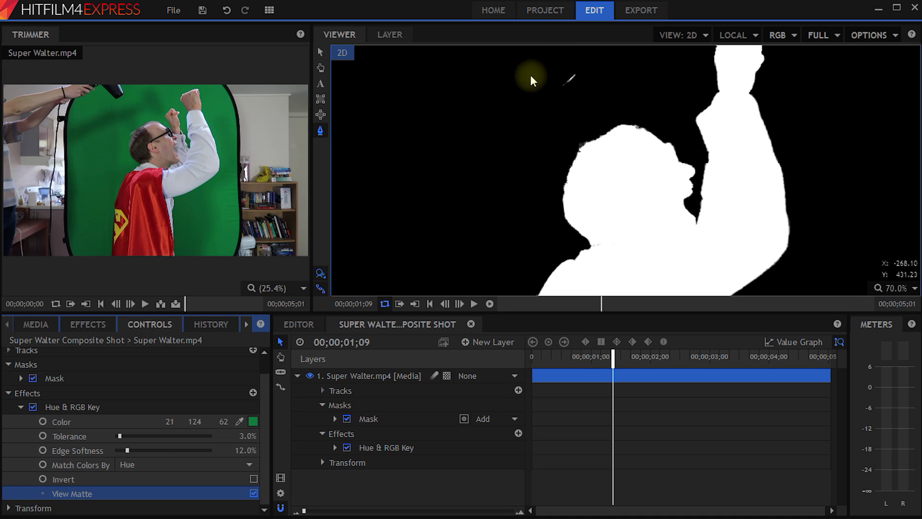
{"action": "left_click", "coordinate": [900, 289]}
{"action": "left_click", "coordinate": [889, 434]}
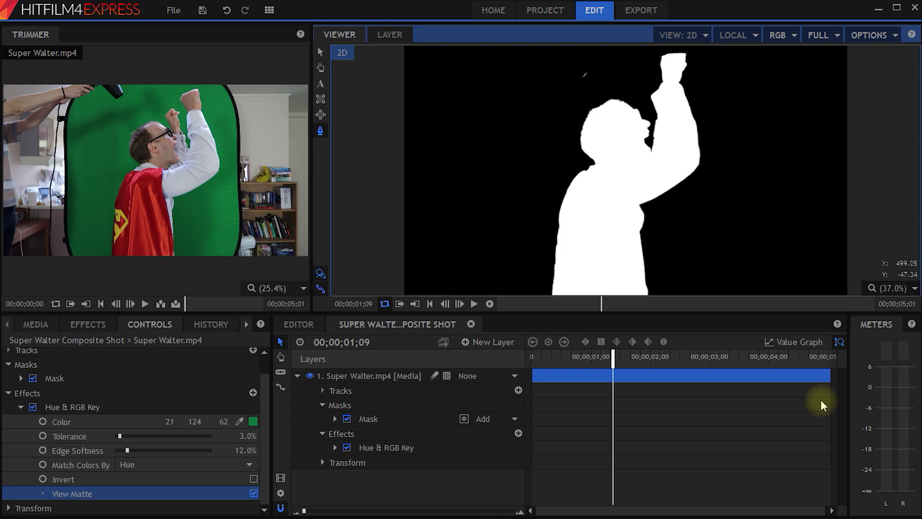
Shift the mask's upper-left point right, check a later frame, then switch View Matte off.
{"action": "left_click", "coordinate": [57, 379]}
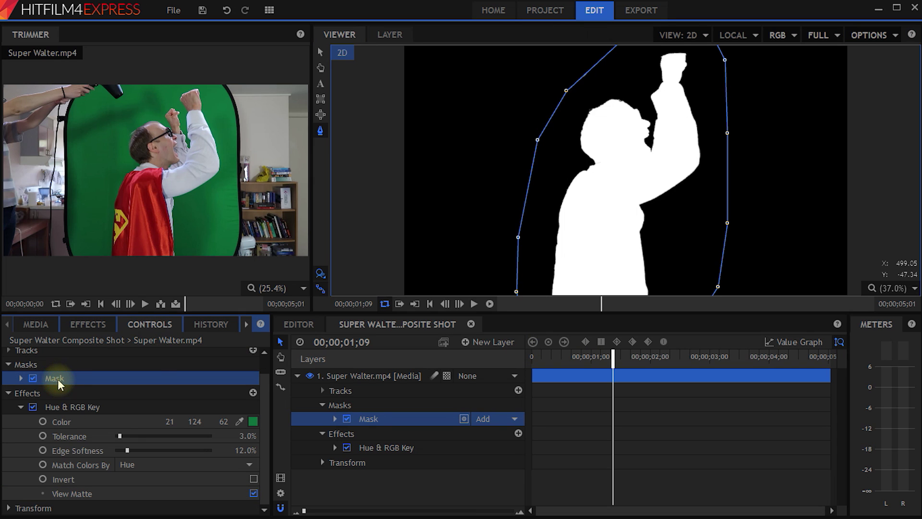
{"action": "left_click_drag", "start_coordinate": [565, 88], "coordinate": [574, 91]}
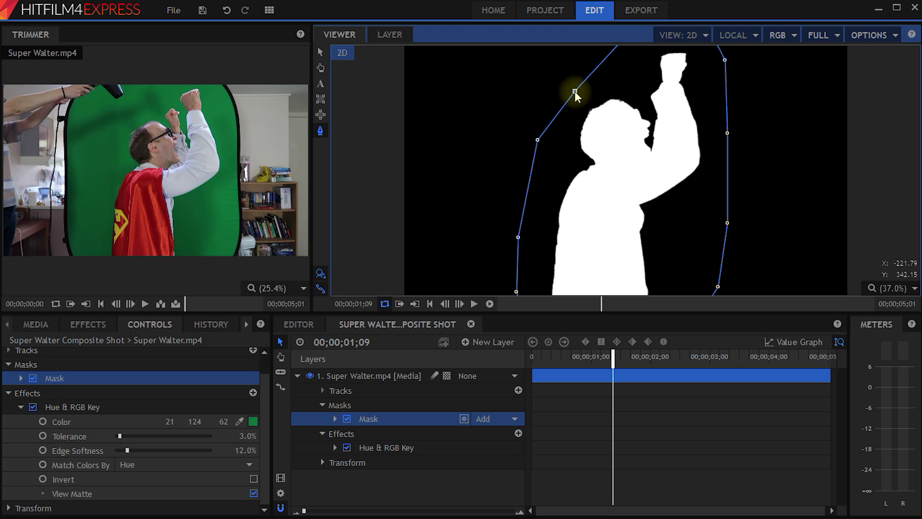
{"action": "left_click", "coordinate": [82, 407]}
{"action": "scroll", "coordinate": [626, 123], "scroll_direction": "up", "scroll_amount": 3}
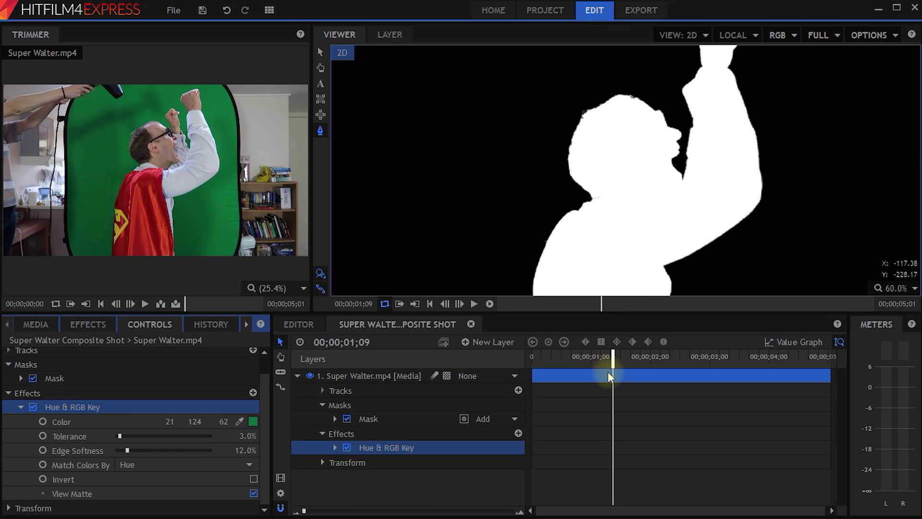
{"action": "mouse_move", "coordinate": [614, 356]}
{"action": "left_mouse_down"}
{"action": "mouse_move", "coordinate": [768, 361]}
{"action": "mouse_move", "coordinate": [591, 365]}
{"action": "mouse_move", "coordinate": [612, 365]}
{"action": "left_mouse_up"}
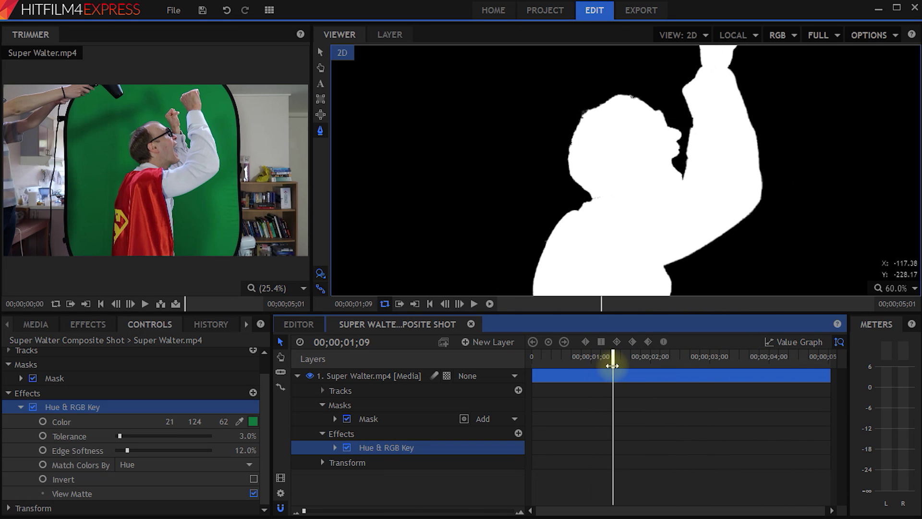
{"action": "left_click", "coordinate": [254, 492]}
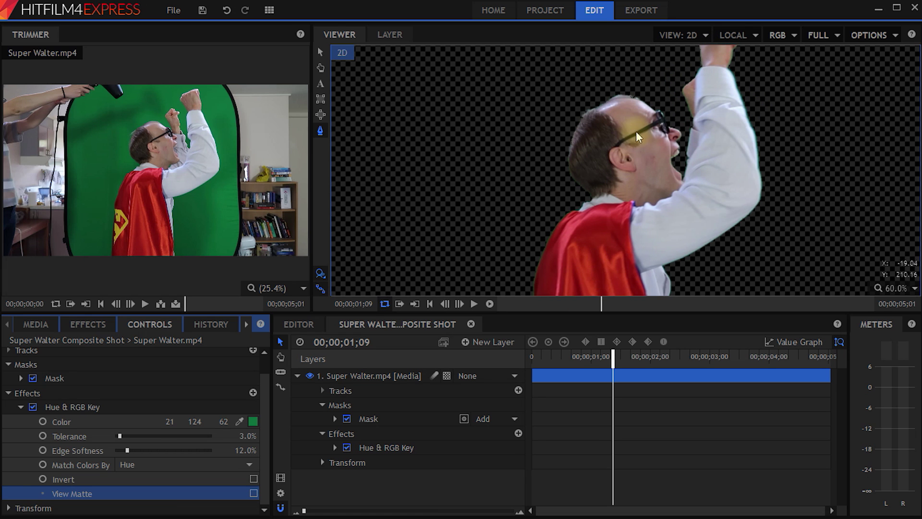
Apply Spill Removal from Keying > Matte Enhancement to the Walter layer and toggle it to compare.
{"action": "scroll", "coordinate": [696, 139], "scroll_direction": "up", "scroll_amount": 4}
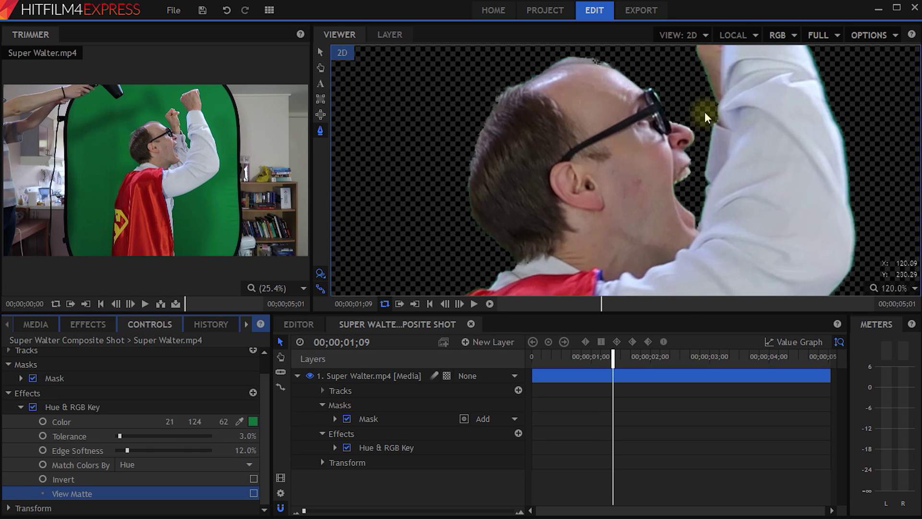
{"action": "left_click_drag", "start_coordinate": [692, 103], "coordinate": [679, 128]}
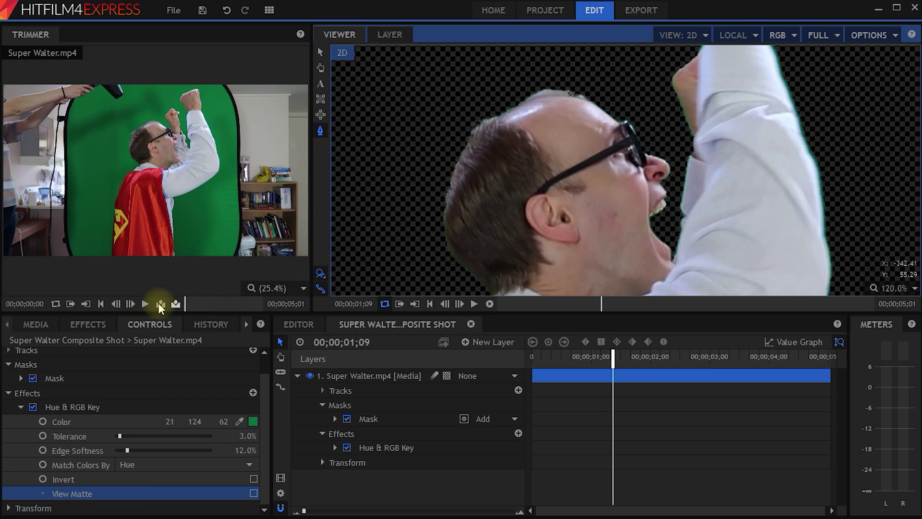
{"action": "left_click", "coordinate": [87, 324]}
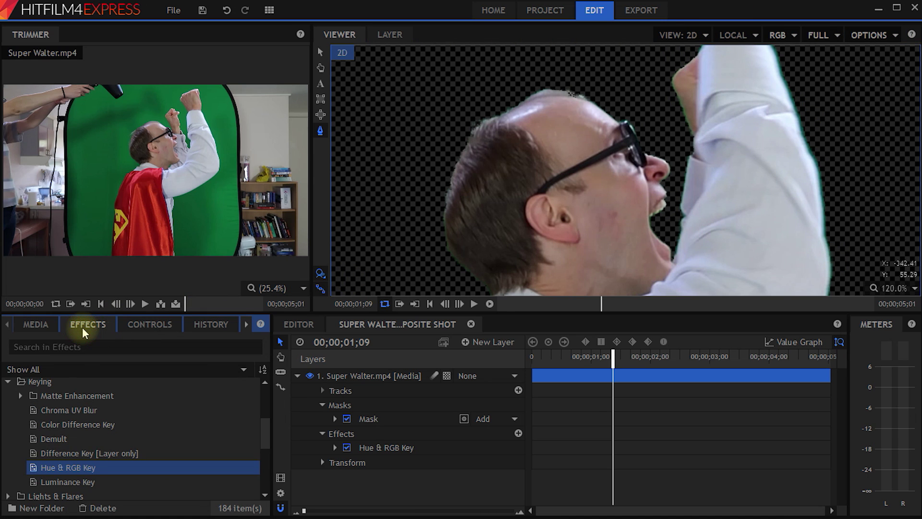
{"action": "left_click", "coordinate": [33, 383]}
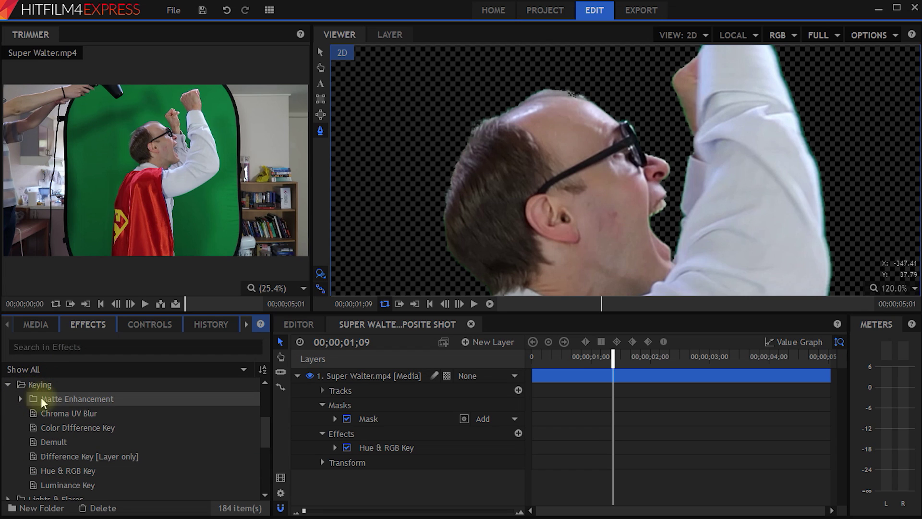
{"action": "left_click", "coordinate": [20, 401]}
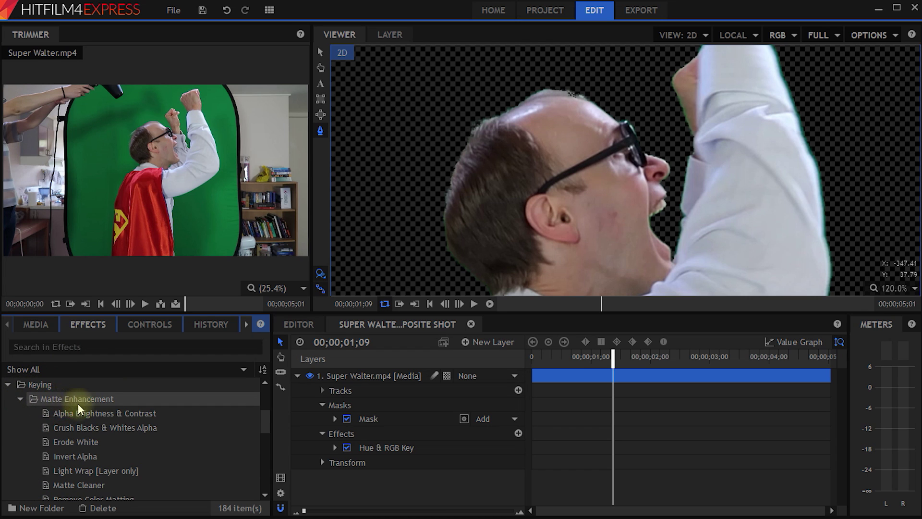
{"action": "scroll", "coordinate": [96, 413], "scroll_direction": "down", "scroll_amount": 3}
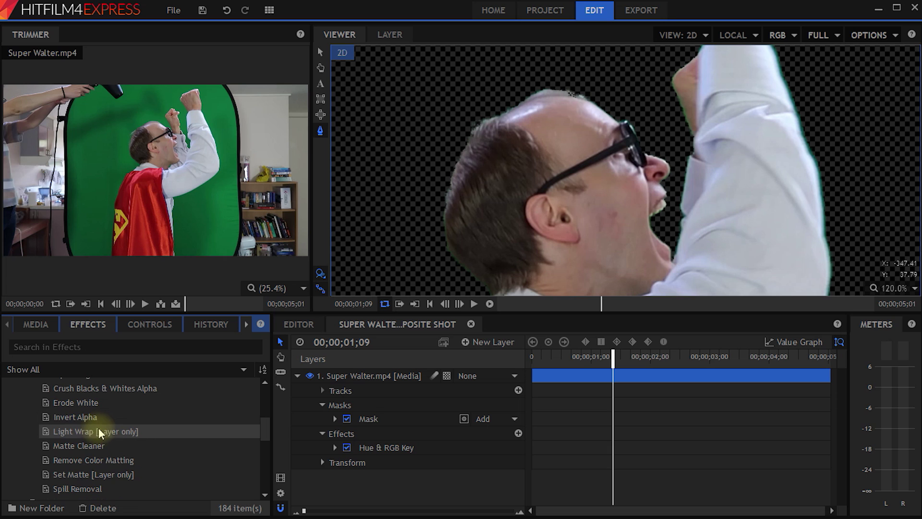
{"action": "left_click", "coordinate": [96, 488]}
{"action": "scroll", "coordinate": [111, 468], "scroll_direction": "down", "scroll_amount": 3}
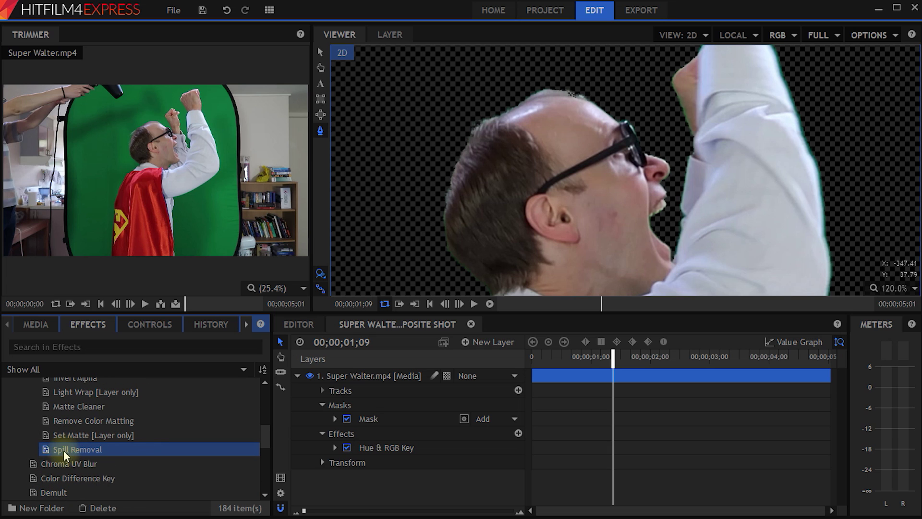
{"action": "left_click_drag", "start_coordinate": [65, 451], "coordinate": [372, 377]}
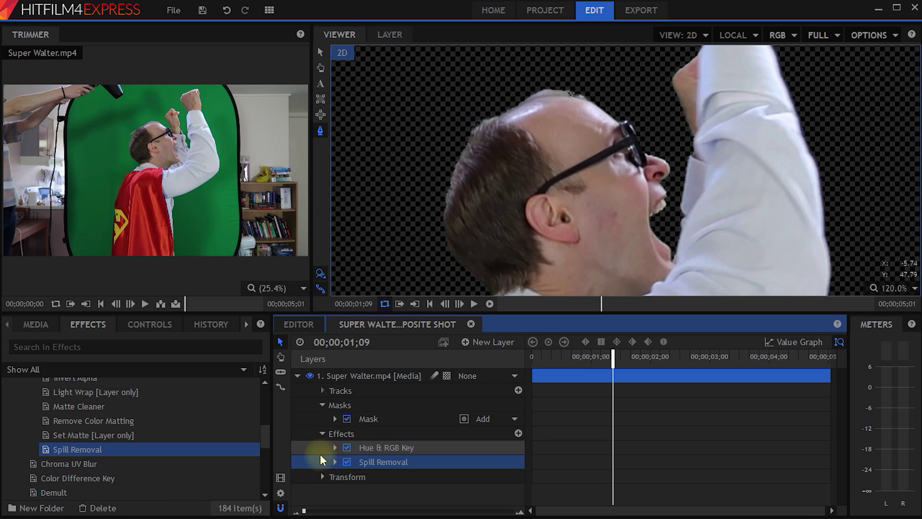
{"action": "left_click", "coordinate": [347, 462]}
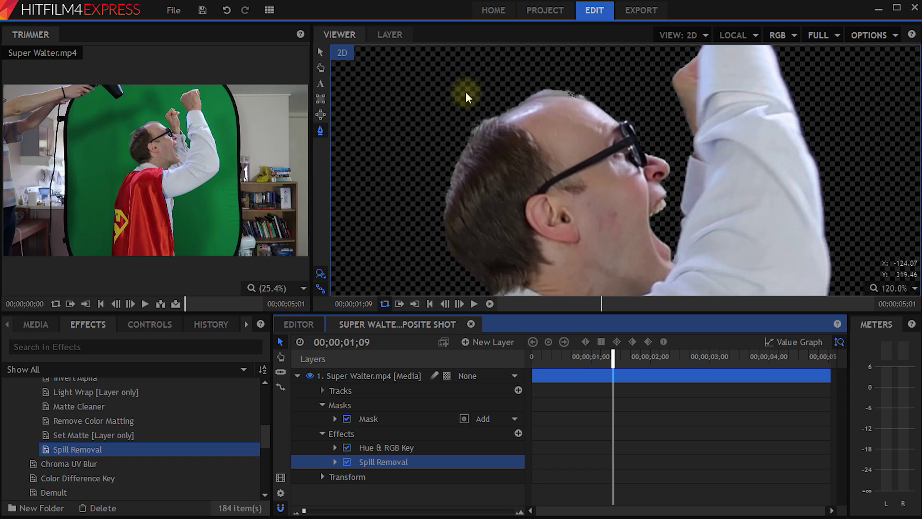
{"action": "left_click", "coordinate": [903, 288]}
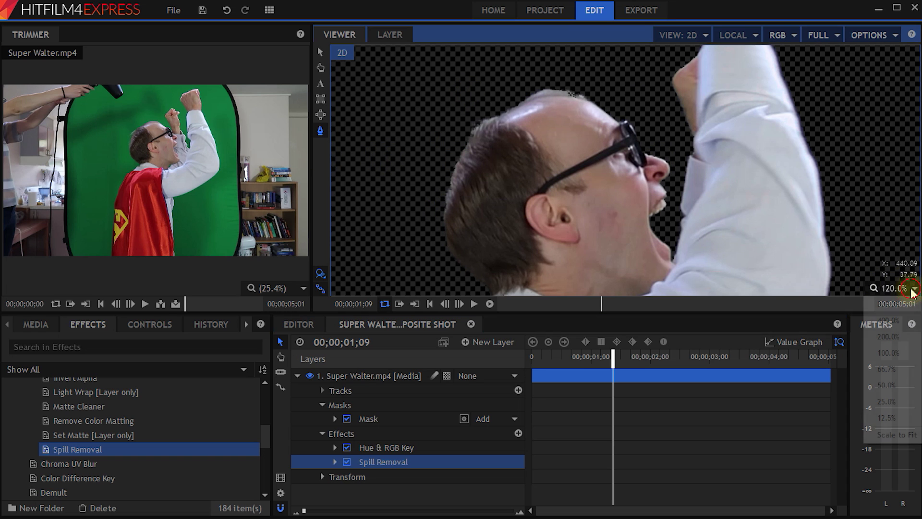
Fit the whole frame in the Viewer and scrub to 01;18 to check Walter's clean key.
{"action": "left_click", "coordinate": [896, 435]}
{"action": "left_click_drag", "start_coordinate": [612, 362], "coordinate": [589, 367]}
{"action": "left_click", "coordinate": [298, 376]}
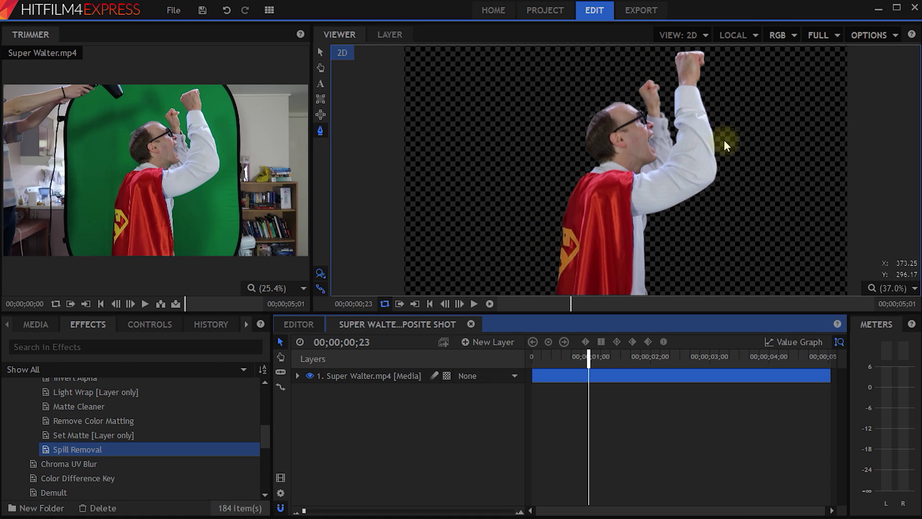
Create a light-blue plane named 'Sky' and move it below the Walter layer.
{"action": "left_click", "coordinate": [474, 342]}
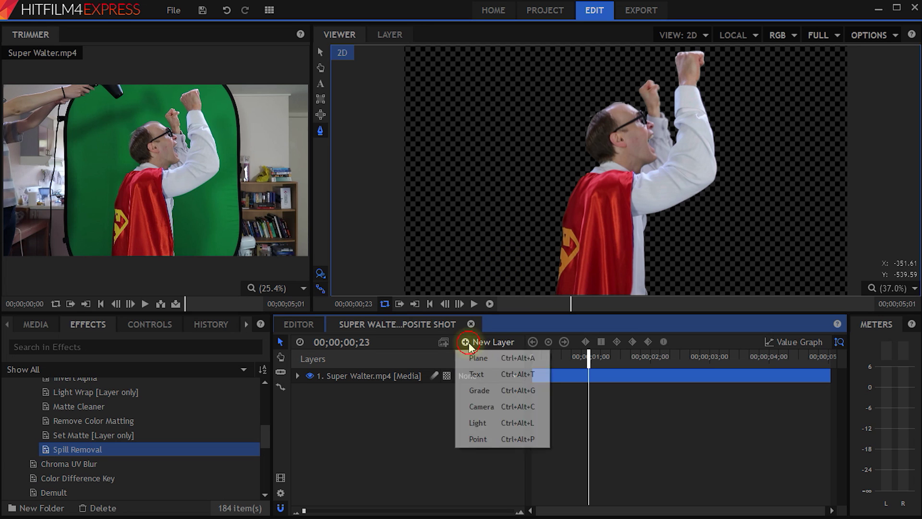
{"action": "left_click", "coordinate": [489, 358]}
{"action": "type", "text": "Sky"}
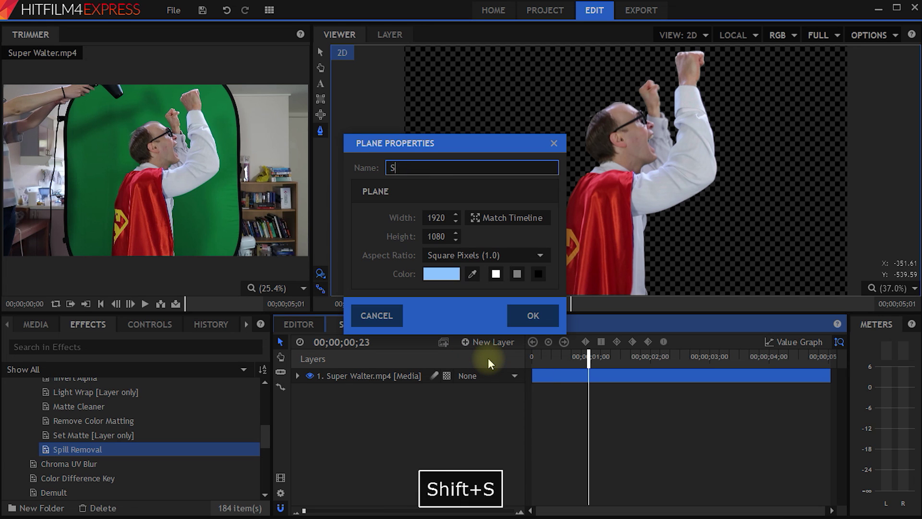
{"action": "left_click", "coordinate": [441, 274]}
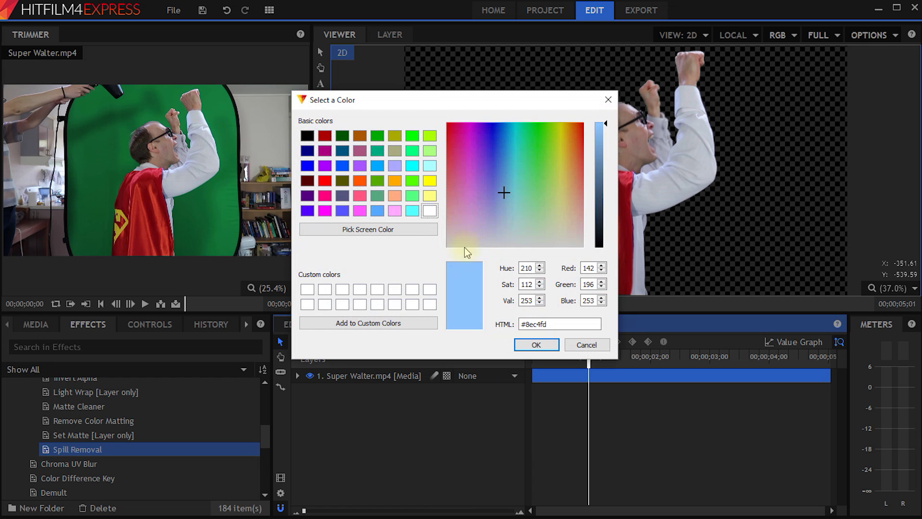
{"action": "left_click", "coordinate": [504, 197]}
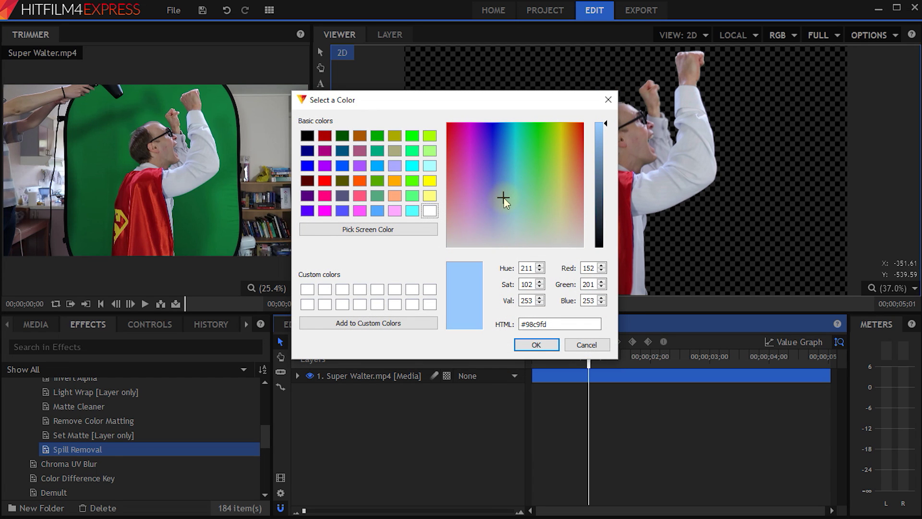
{"action": "left_click", "coordinate": [537, 346]}
{"action": "left_click", "coordinate": [531, 314]}
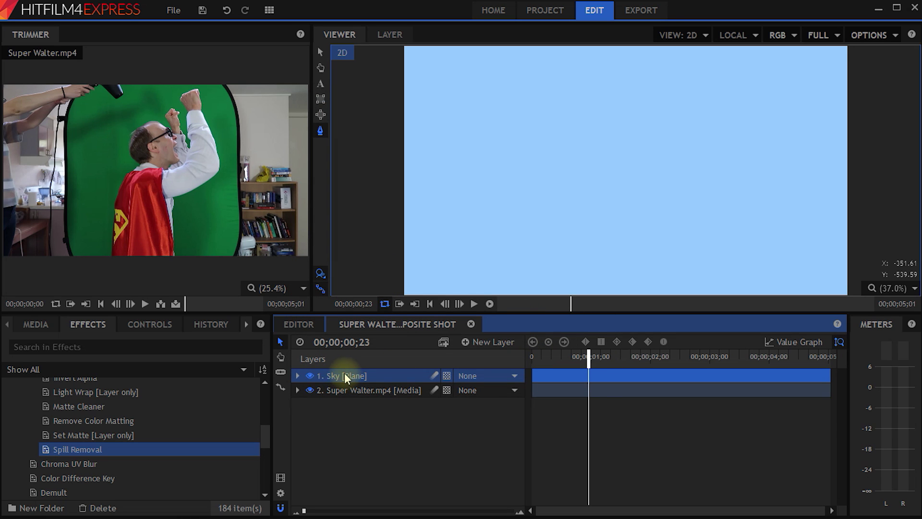
{"action": "left_click_drag", "start_coordinate": [341, 375], "coordinate": [345, 406]}
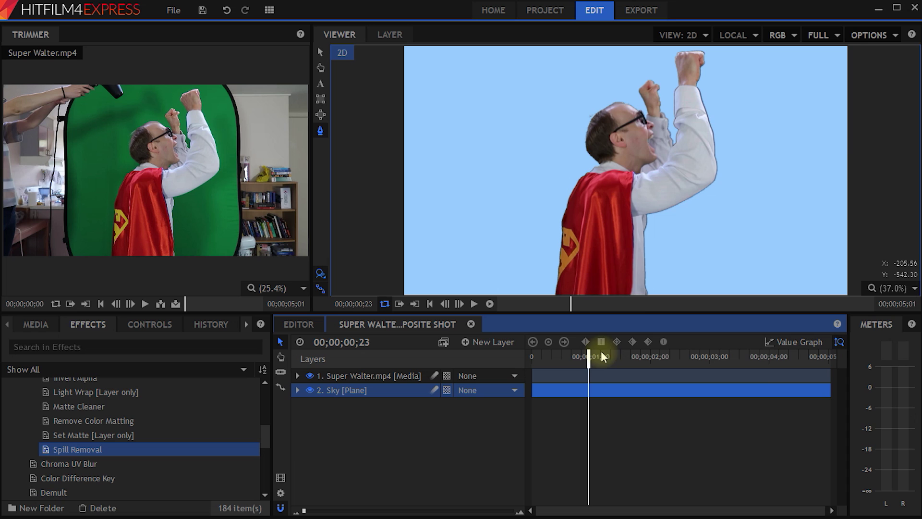
{"action": "mouse_move", "coordinate": [596, 356]}
{"action": "left_mouse_down"}
{"action": "mouse_move", "coordinate": [701, 358]}
{"action": "mouse_move", "coordinate": [579, 359]}
{"action": "left_mouse_up"}
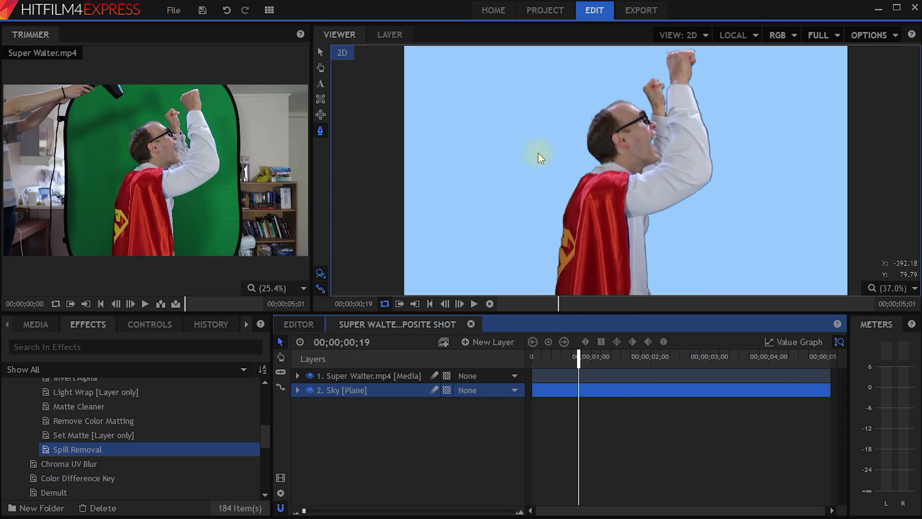
Add a Color Gradient effect to the Sky layer and set its opacity to 16%.
{"action": "left_click", "coordinate": [96, 322]}
{"action": "left_click", "coordinate": [82, 347]}
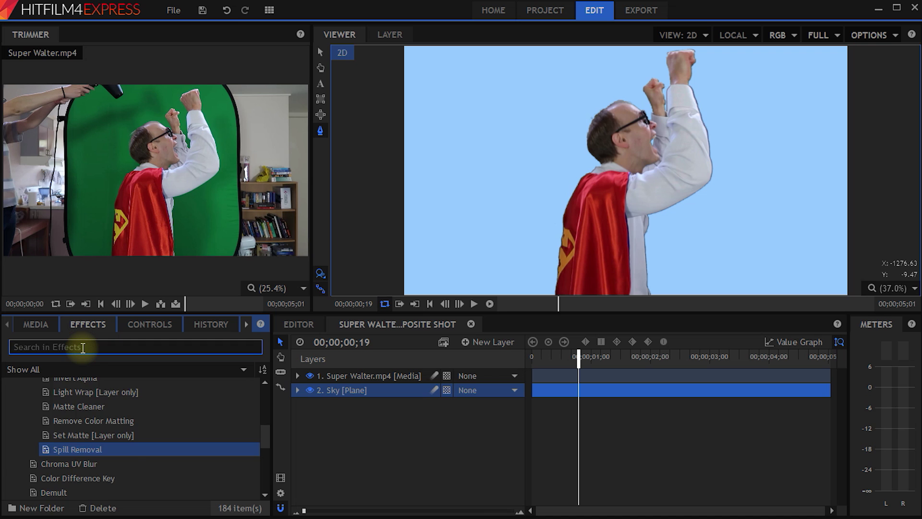
{"action": "type", "text": "gradie"}
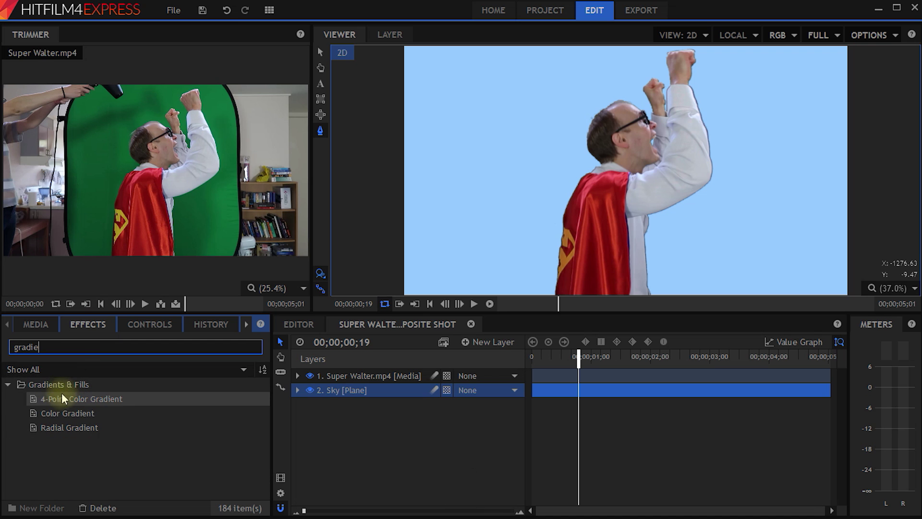
{"action": "left_click", "coordinate": [45, 414]}
{"action": "left_click_drag", "start_coordinate": [46, 413], "coordinate": [345, 390]}
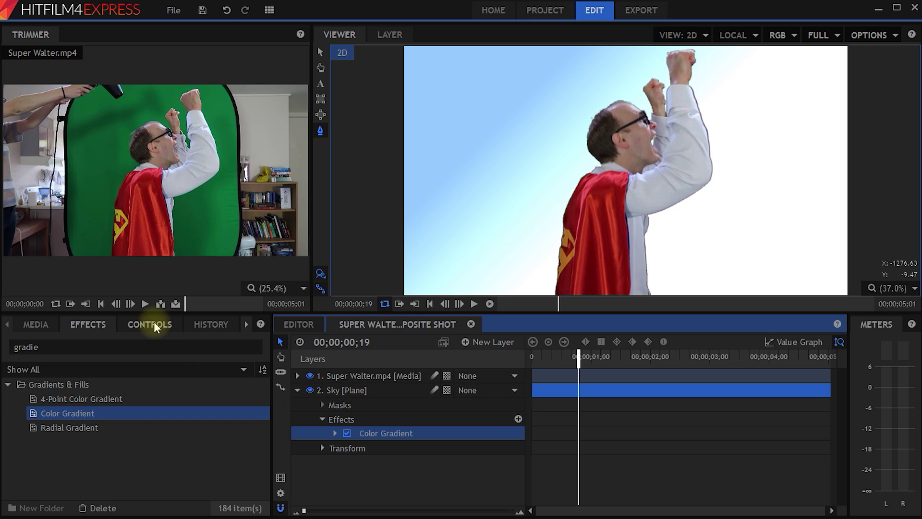
{"action": "left_click", "coordinate": [154, 322]}
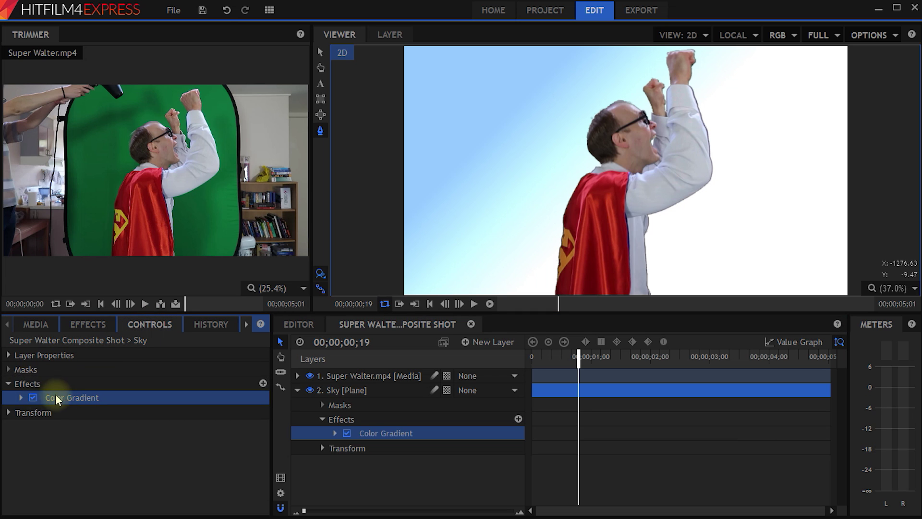
{"action": "left_click", "coordinate": [19, 398]}
{"action": "scroll", "coordinate": [266, 417], "scroll_direction": "down", "scroll_amount": 1}
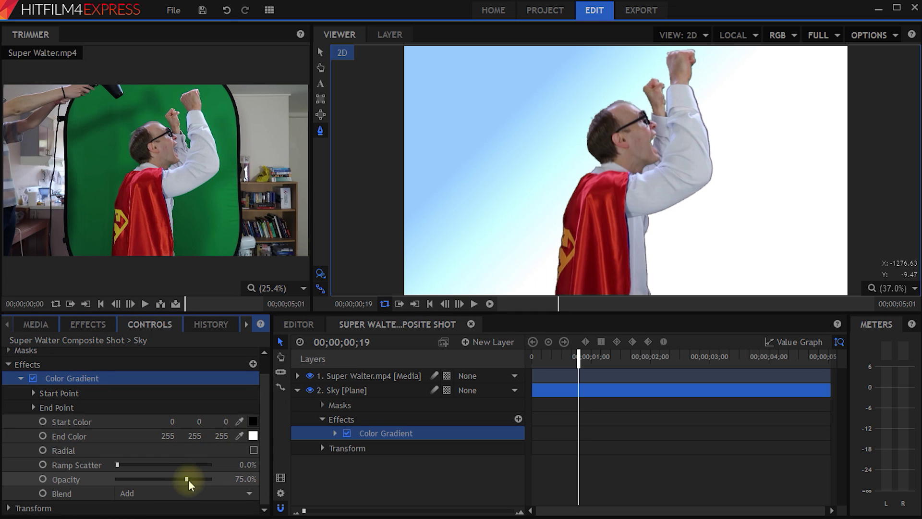
{"action": "left_click_drag", "start_coordinate": [186, 480], "coordinate": [129, 493]}
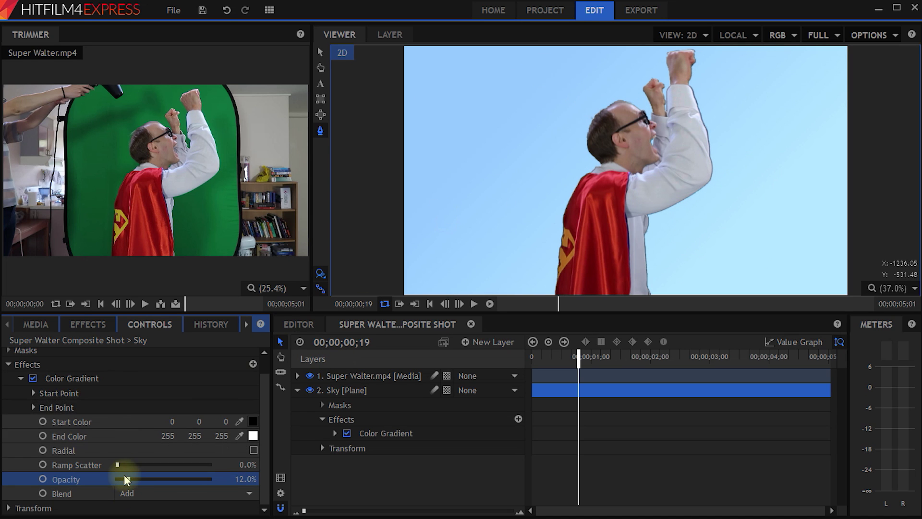
{"action": "left_click_drag", "start_coordinate": [129, 480], "coordinate": [132, 479]}
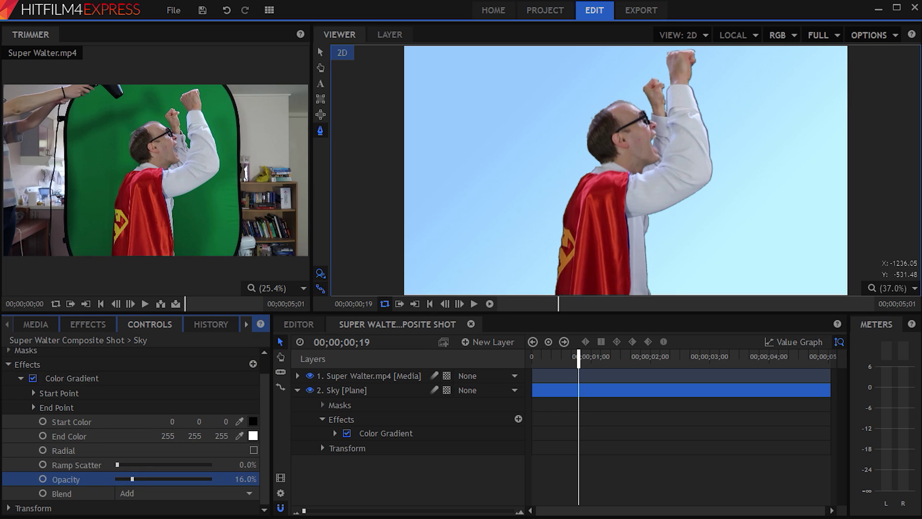
{"action": "left_click", "coordinate": [296, 393]}
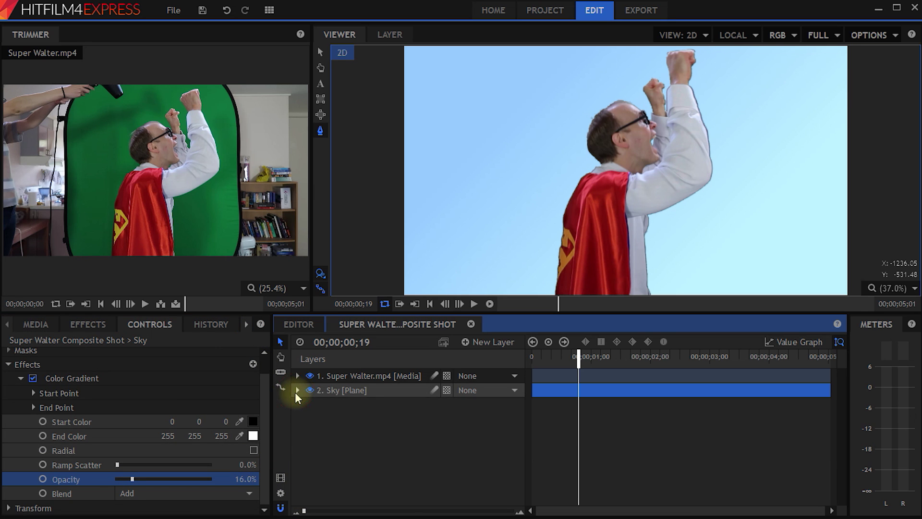
Create a black plane named 'Cloud' and place it between Walter and Sky.
{"action": "left_click", "coordinate": [474, 342]}
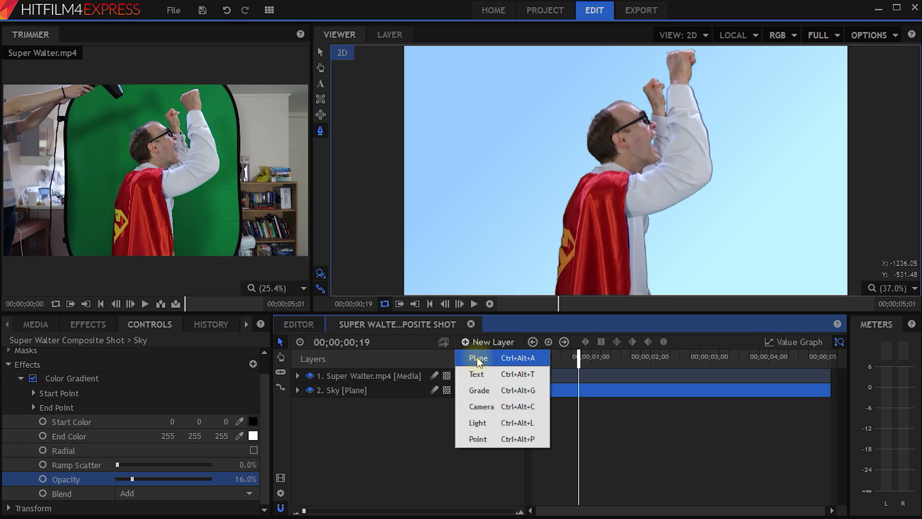
{"action": "left_click", "coordinate": [518, 359]}
{"action": "type", "text": "C"}
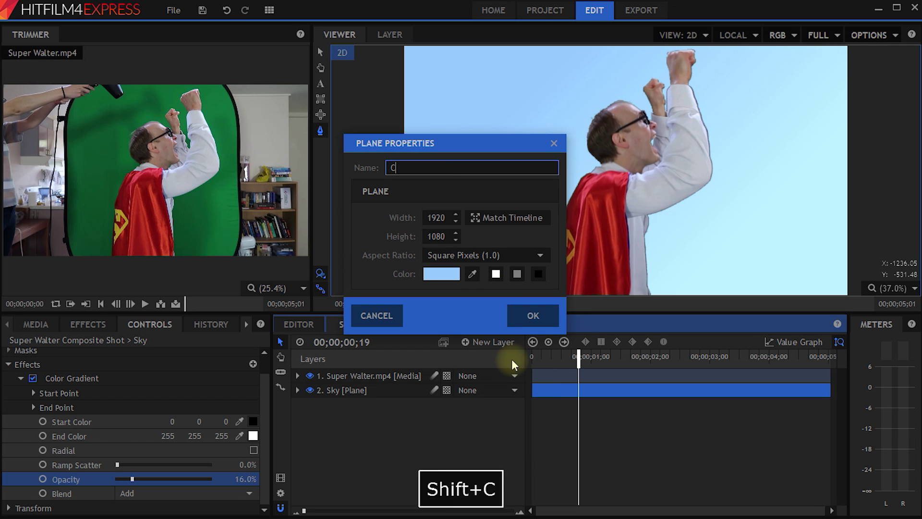
{"action": "type", "text": "louds"}
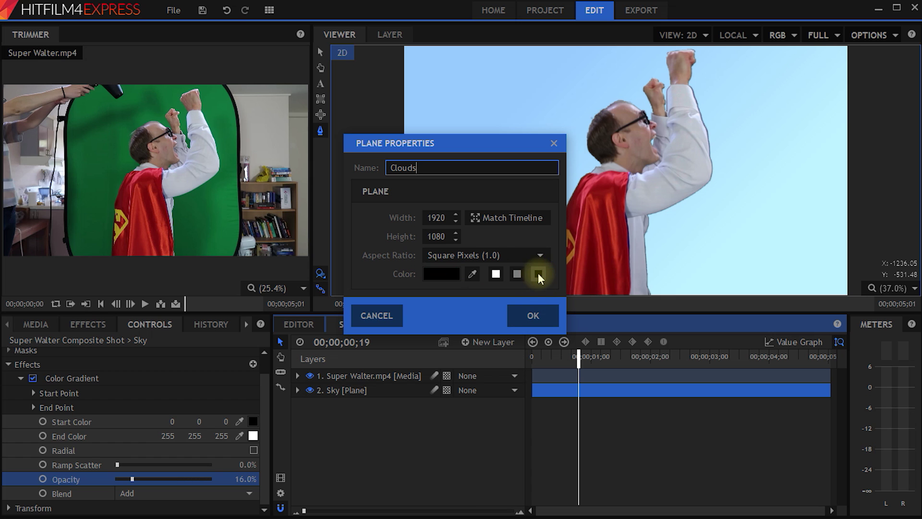
{"action": "left_click", "coordinate": [529, 313]}
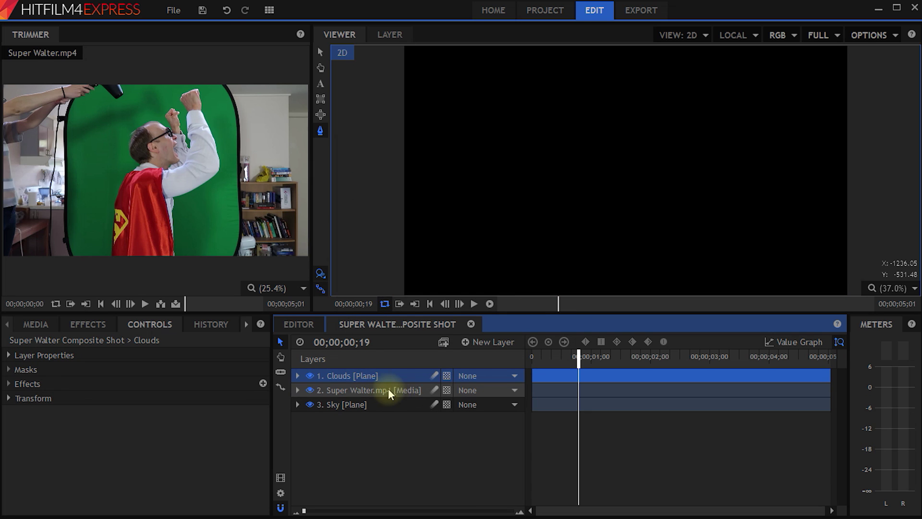
{"action": "left_click_drag", "start_coordinate": [349, 377], "coordinate": [349, 403]}
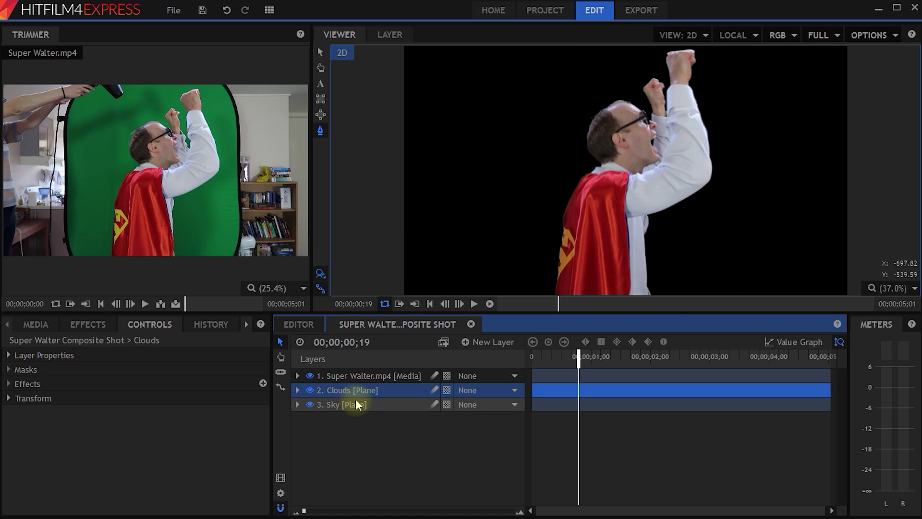
Search effects for 'noise', apply Fractal Noise to the Clouds layer, and preview it.
{"action": "left_click", "coordinate": [87, 324]}
{"action": "left_click", "coordinate": [68, 347]}
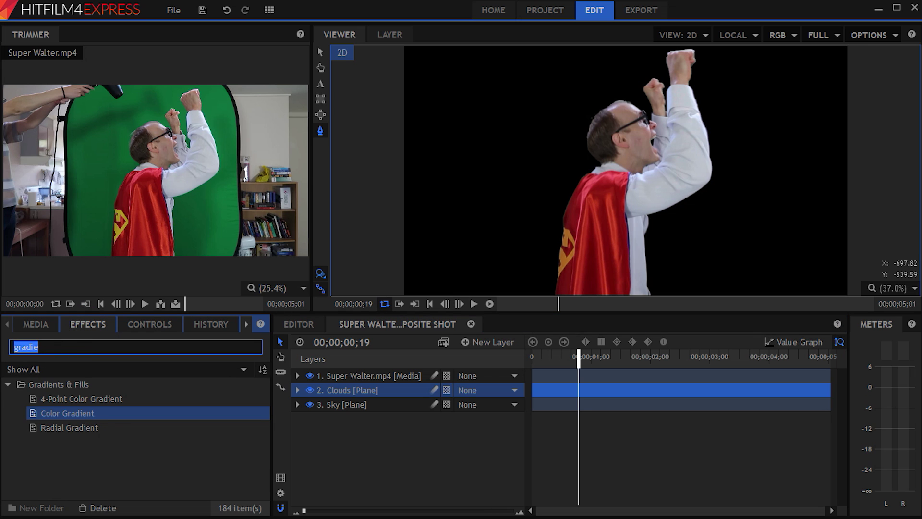
{"action": "type", "text": "noise"}
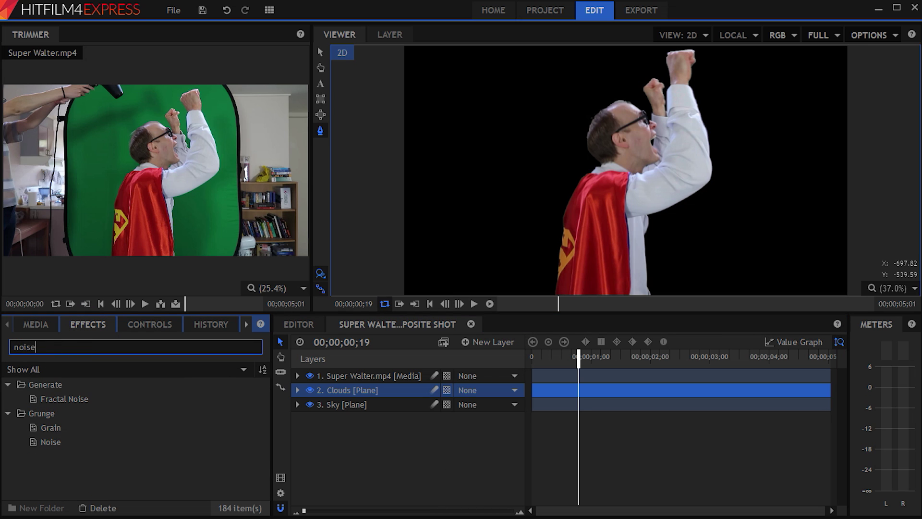
{"action": "left_click_drag", "start_coordinate": [36, 398], "coordinate": [344, 394]}
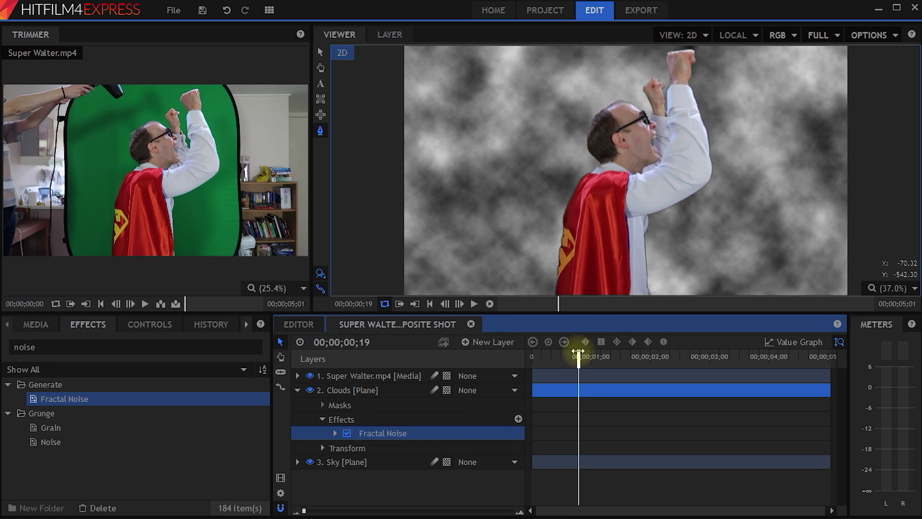
{"action": "mouse_move", "coordinate": [581, 355]}
{"action": "left_mouse_down"}
{"action": "mouse_move", "coordinate": [748, 355]}
{"action": "mouse_move", "coordinate": [586, 361]}
{"action": "left_mouse_up"}
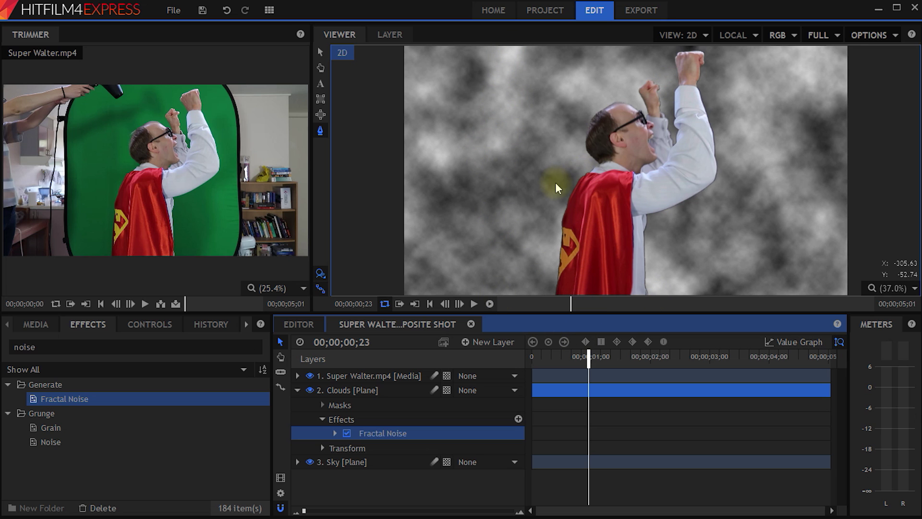
Shrink the Fractal Noise cloud scale to about 110.8px.
{"action": "left_click", "coordinate": [153, 325]}
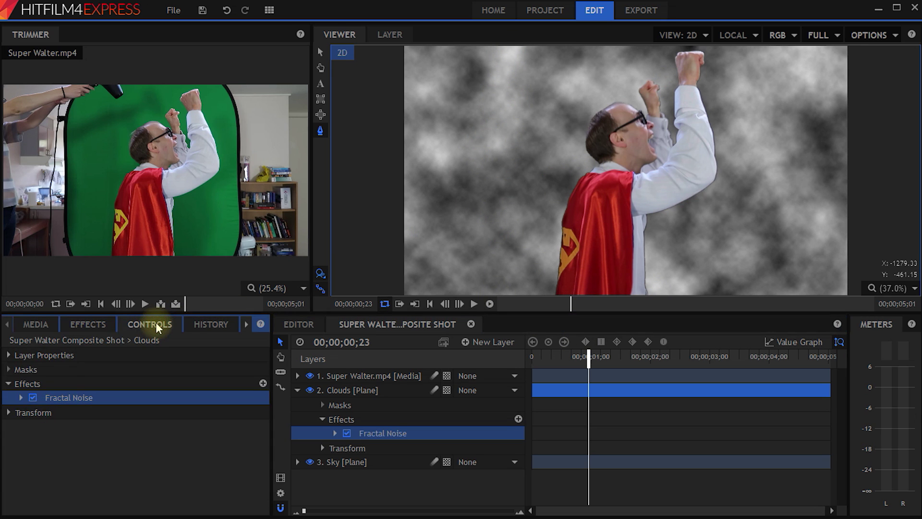
{"action": "left_click", "coordinate": [20, 397]}
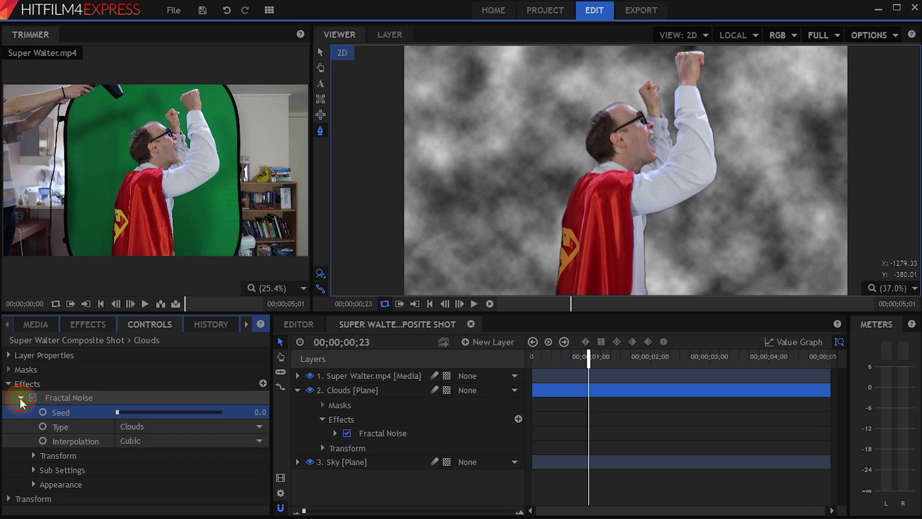
{"action": "left_click", "coordinate": [33, 454]}
{"action": "scroll", "coordinate": [209, 431], "scroll_direction": "down", "scroll_amount": 2}
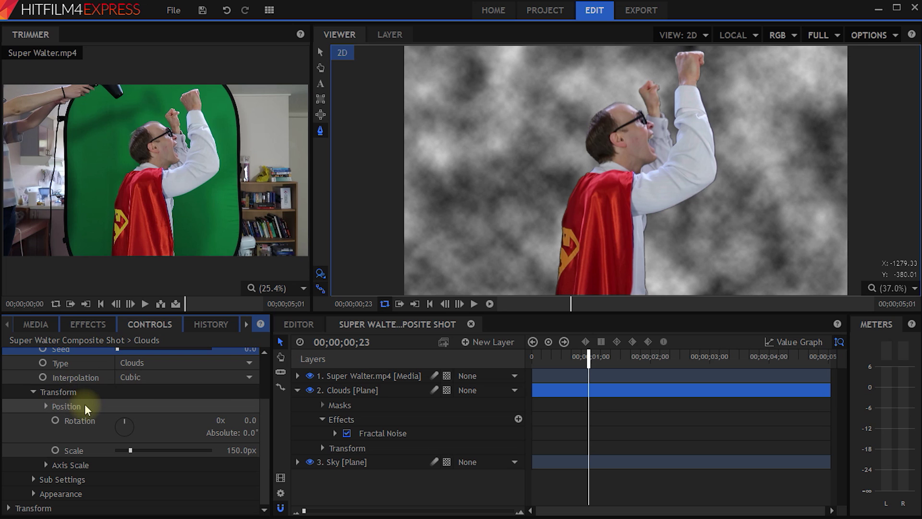
{"action": "left_click_drag", "start_coordinate": [131, 450], "coordinate": [126, 450]}
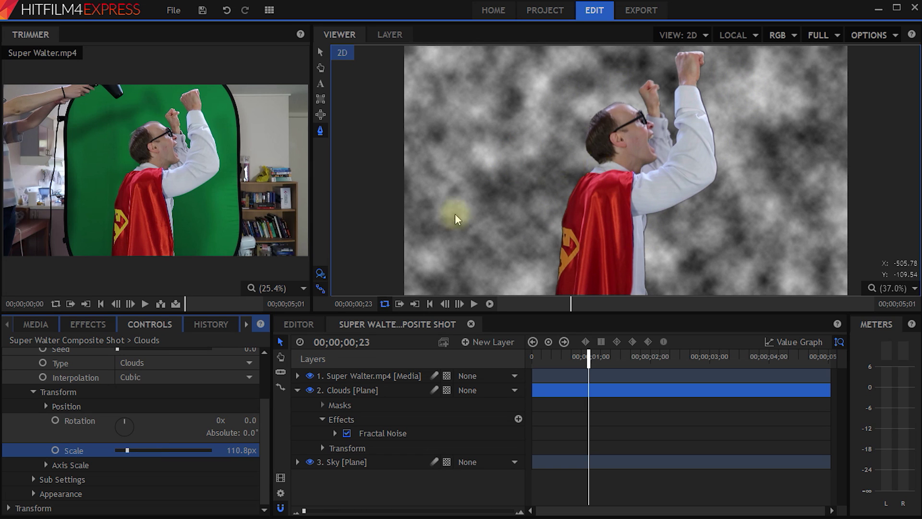
Adjust the noise appearance to -1.8 exposure and -0.28 offset.
{"action": "left_click", "coordinate": [46, 493]}
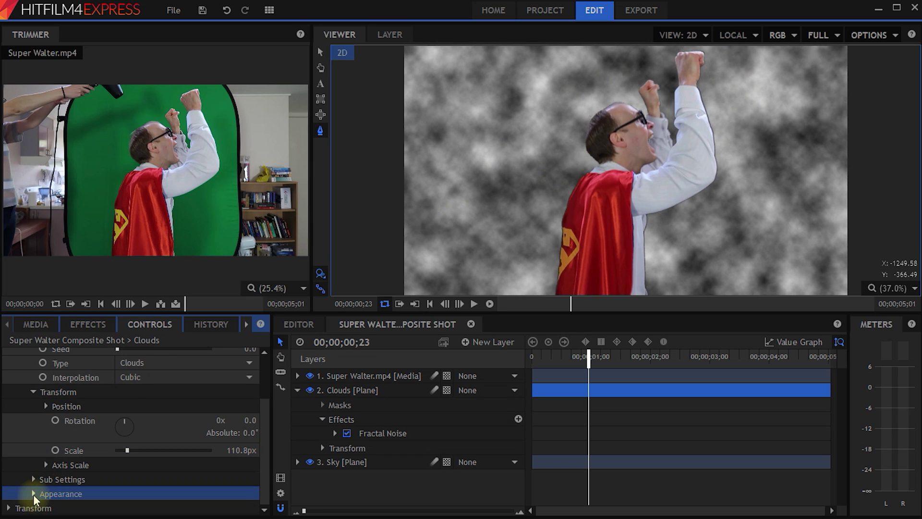
{"action": "left_click", "coordinate": [33, 493]}
{"action": "scroll", "coordinate": [163, 475], "scroll_direction": "down", "scroll_amount": 2}
{"action": "mouse_move", "coordinate": [163, 478]}
{"action": "left_mouse_down"}
{"action": "mouse_move", "coordinate": [146, 479]}
{"action": "mouse_move", "coordinate": [165, 465]}
{"action": "mouse_move", "coordinate": [153, 465]}
{"action": "left_mouse_up"}
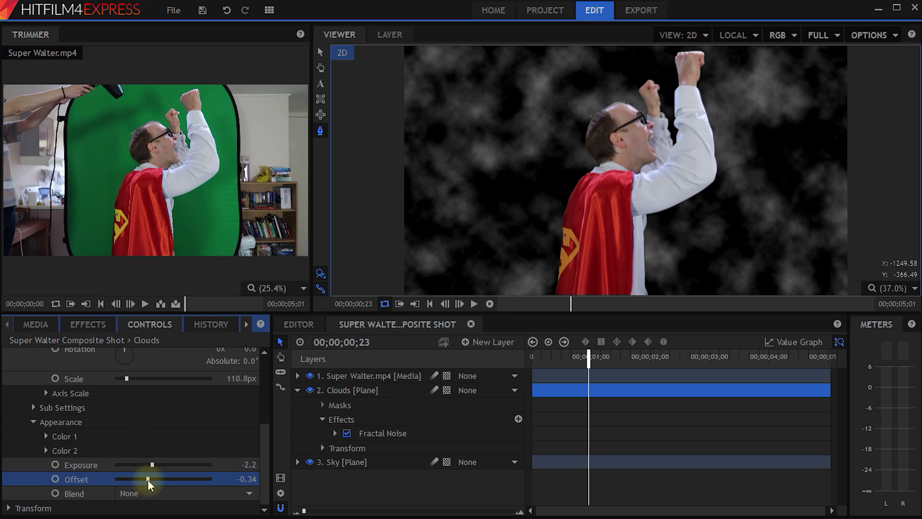
{"action": "mouse_move", "coordinate": [148, 480]}
{"action": "left_mouse_down"}
{"action": "mouse_move", "coordinate": [155, 465]}
{"action": "mouse_move", "coordinate": [149, 477]}
{"action": "left_mouse_up"}
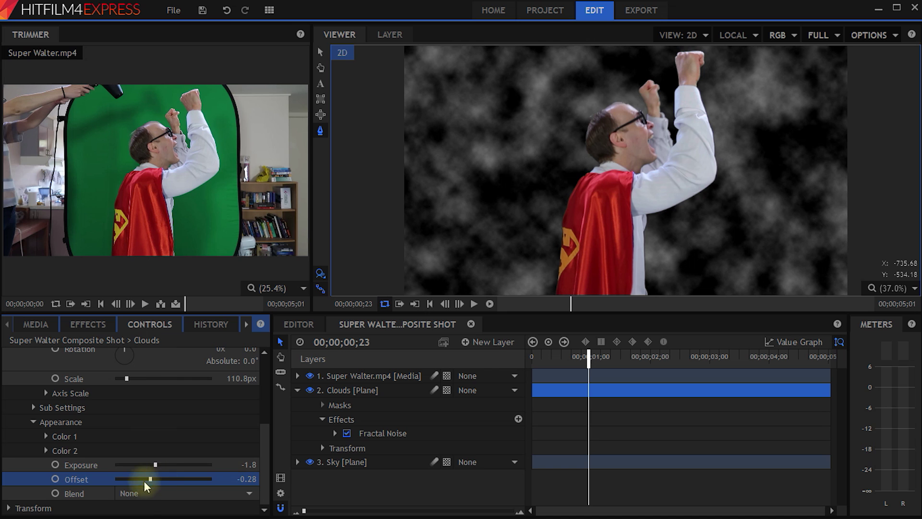
Try the Fractal Noise blend set to Screen, then set it back to Normal.
{"action": "left_click", "coordinate": [166, 494]}
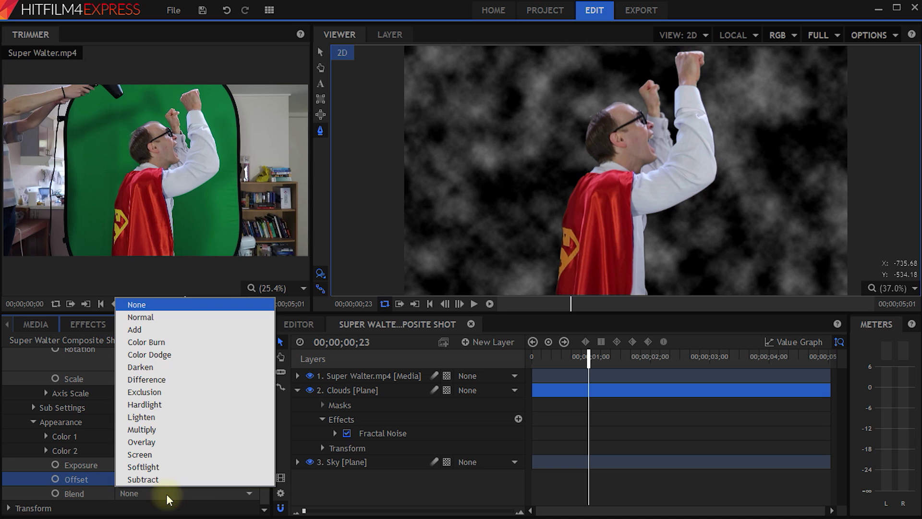
{"action": "left_click", "coordinate": [165, 454]}
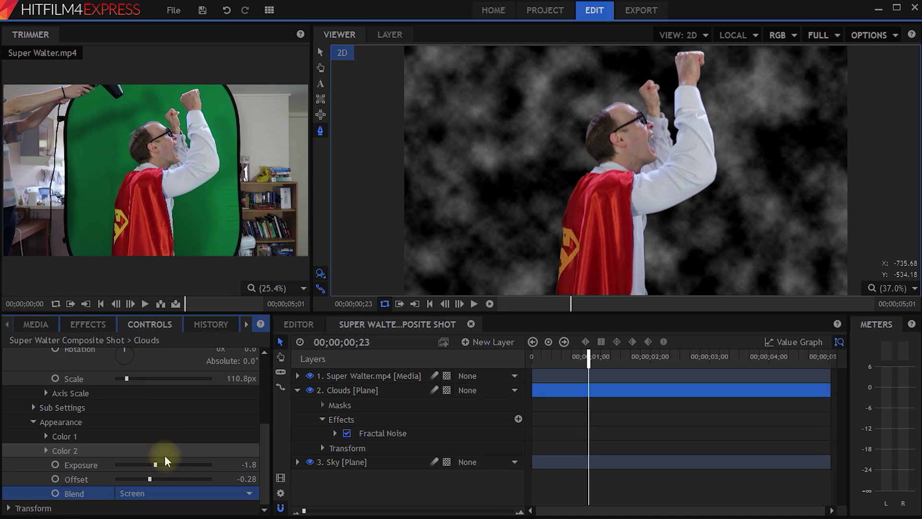
{"action": "left_click", "coordinate": [692, 120]}
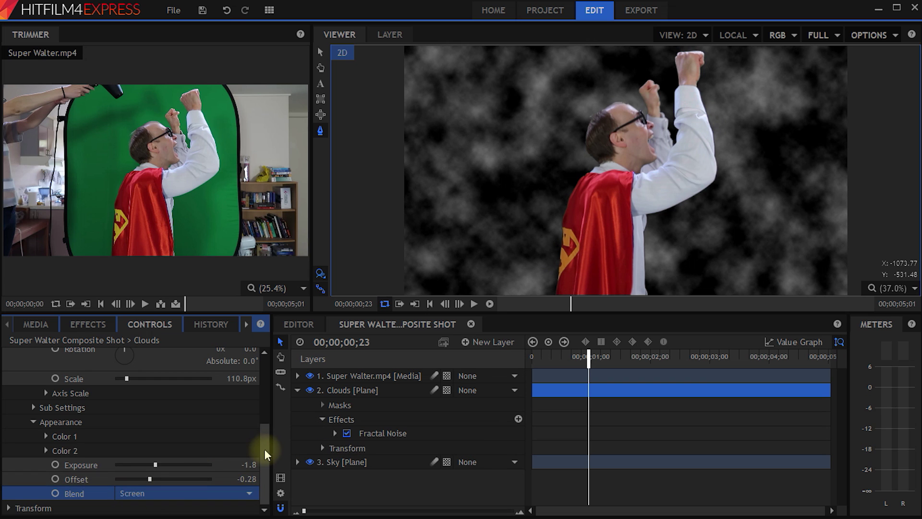
{"action": "left_click_drag", "start_coordinate": [264, 449], "coordinate": [264, 386]}
{"action": "left_click", "coordinate": [109, 384]}
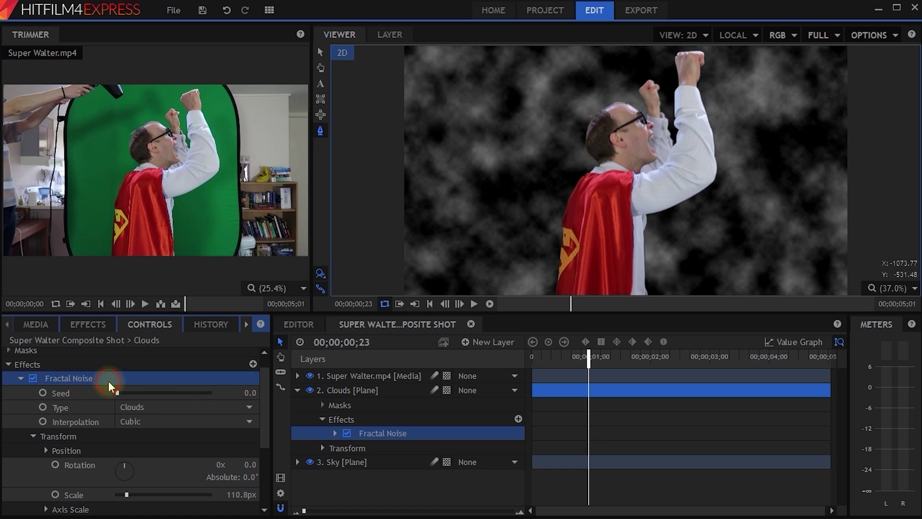
{"action": "double_click", "coordinate": [56, 379]}
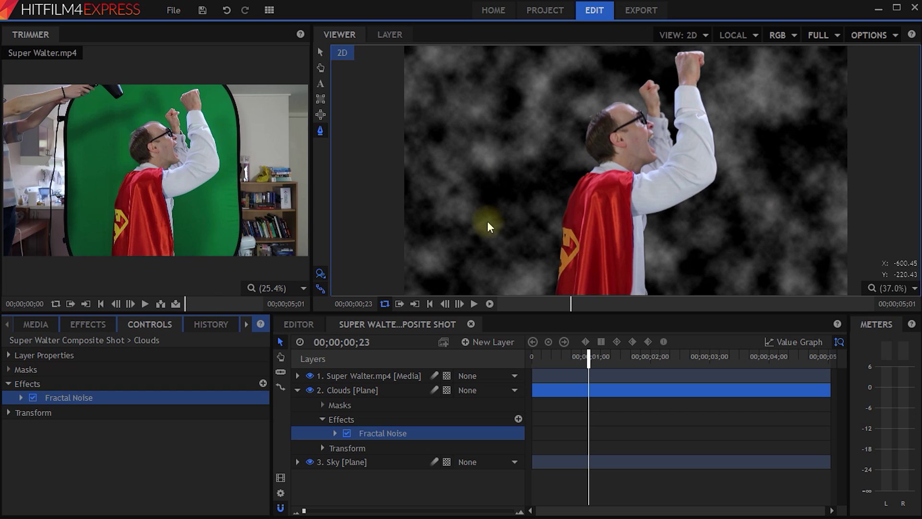
{"action": "left_click", "coordinate": [20, 398]}
{"action": "scroll", "coordinate": [115, 418], "scroll_direction": "down", "scroll_amount": 3}
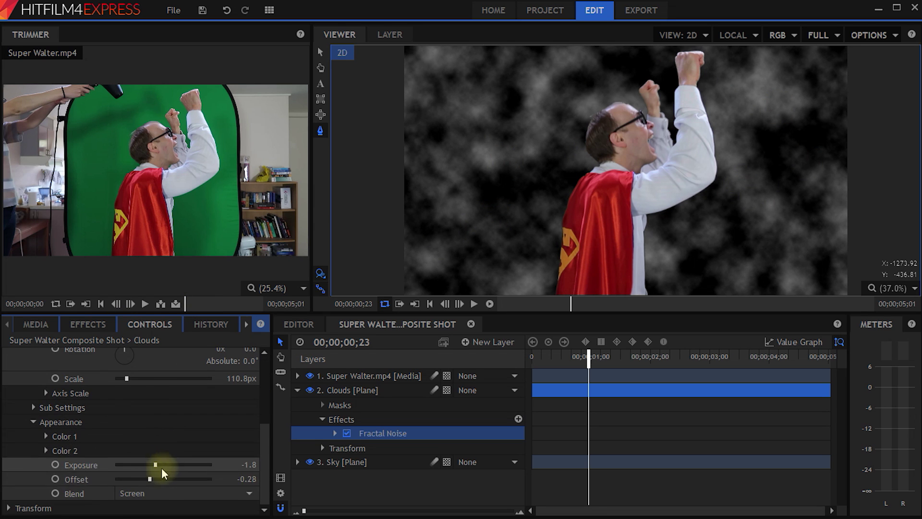
{"action": "left_click", "coordinate": [185, 493]}
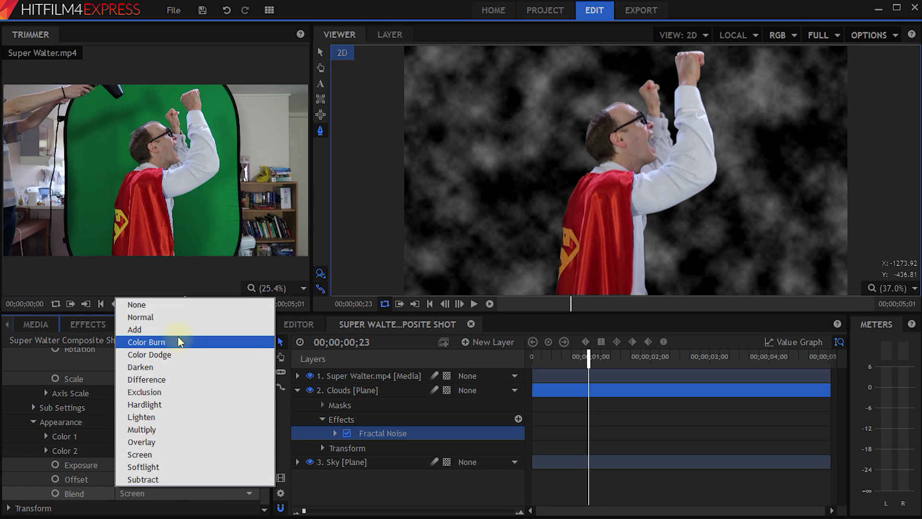
{"action": "left_click", "coordinate": [178, 316]}
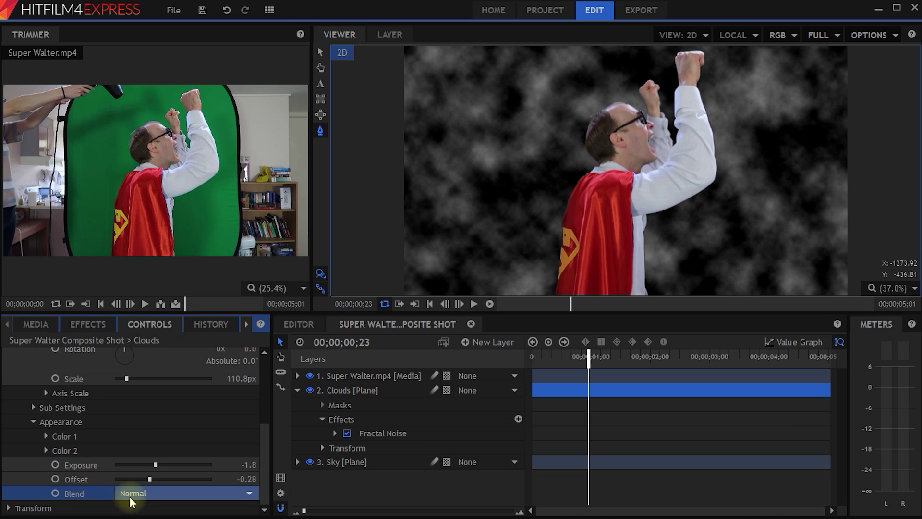
{"action": "scroll", "coordinate": [127, 475], "scroll_direction": "up", "scroll_amount": 3}
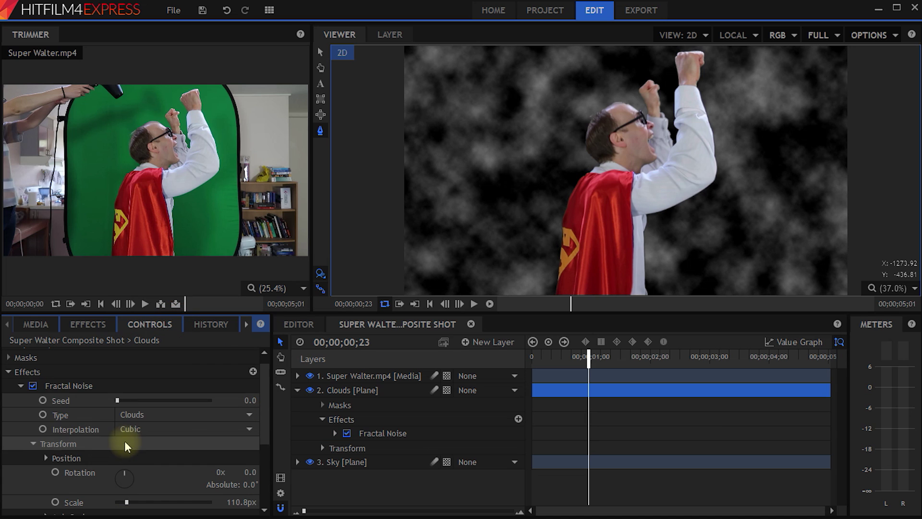
{"action": "left_click", "coordinate": [19, 385]}
Set the Clouds layer's blend mode to Screen and preview, returning to the shot's start.
{"action": "left_click", "coordinate": [9, 356]}
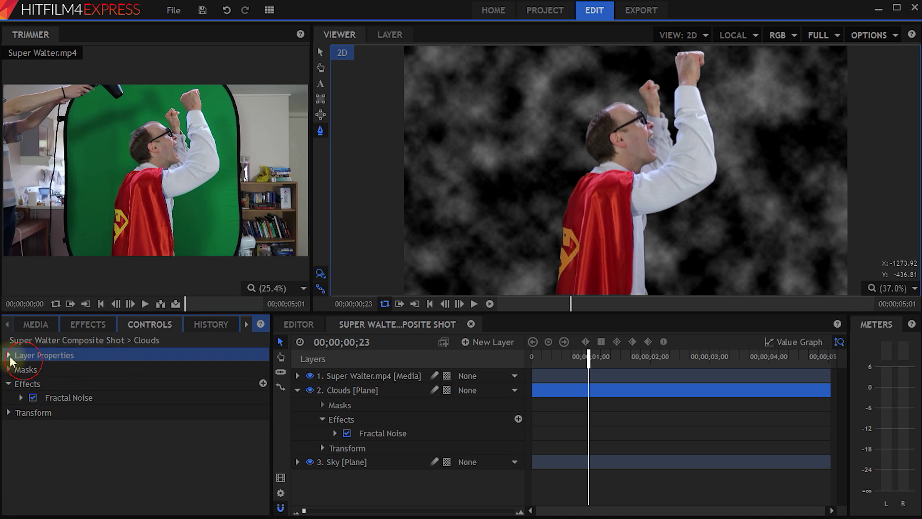
{"action": "left_click", "coordinate": [9, 354]}
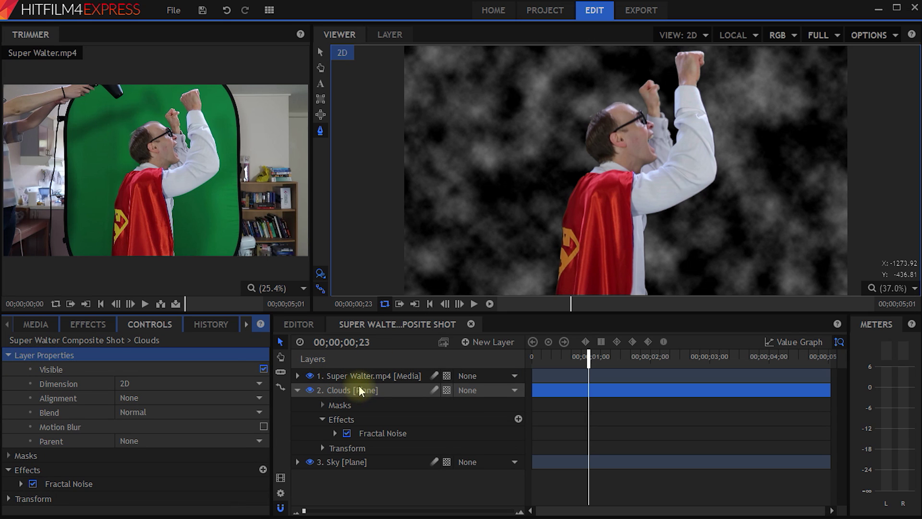
{"action": "left_click", "coordinate": [45, 411]}
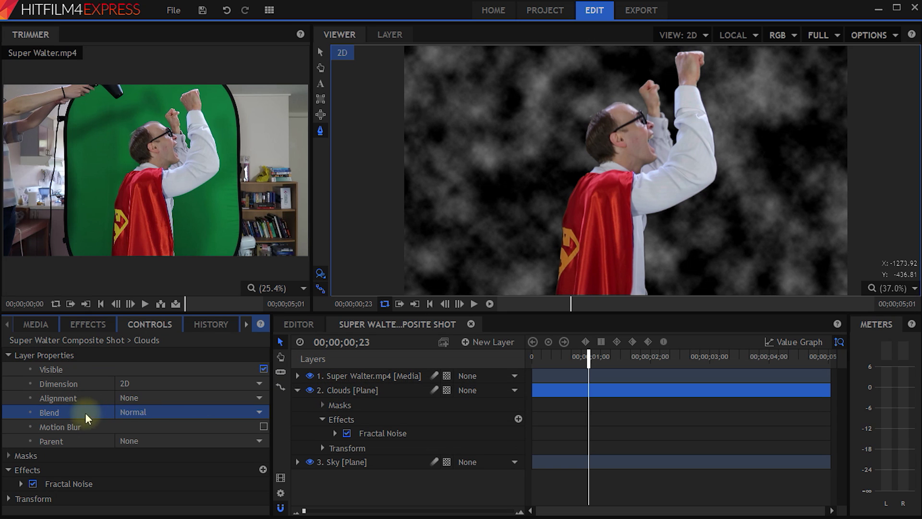
{"action": "left_click", "coordinate": [258, 412]}
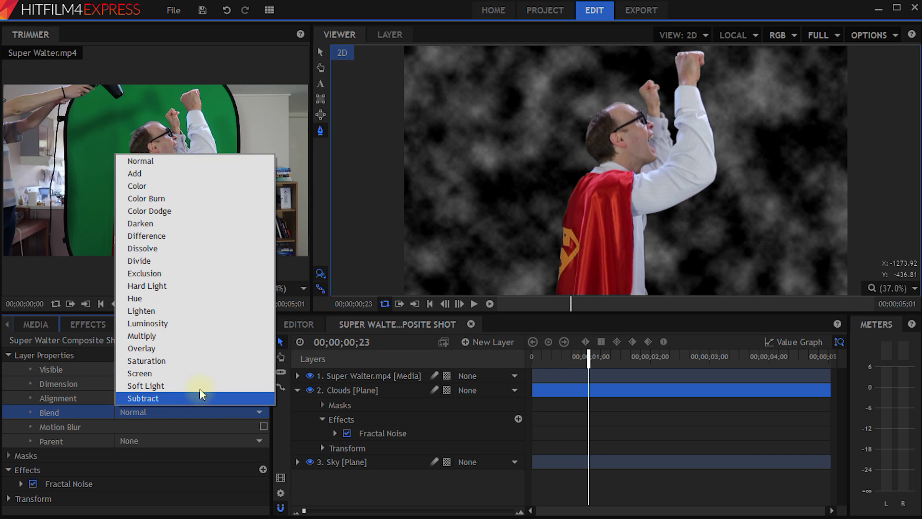
{"action": "left_click", "coordinate": [187, 373]}
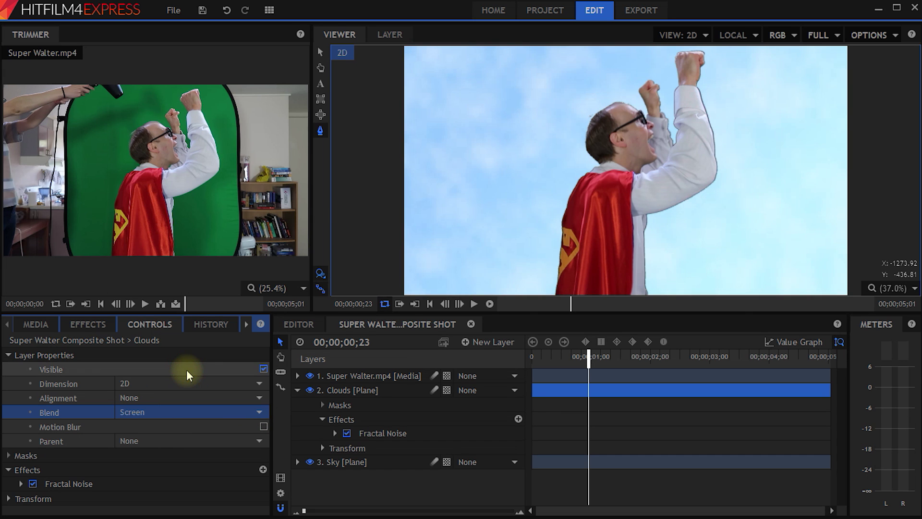
{"action": "left_click_drag", "start_coordinate": [587, 356], "coordinate": [608, 358]}
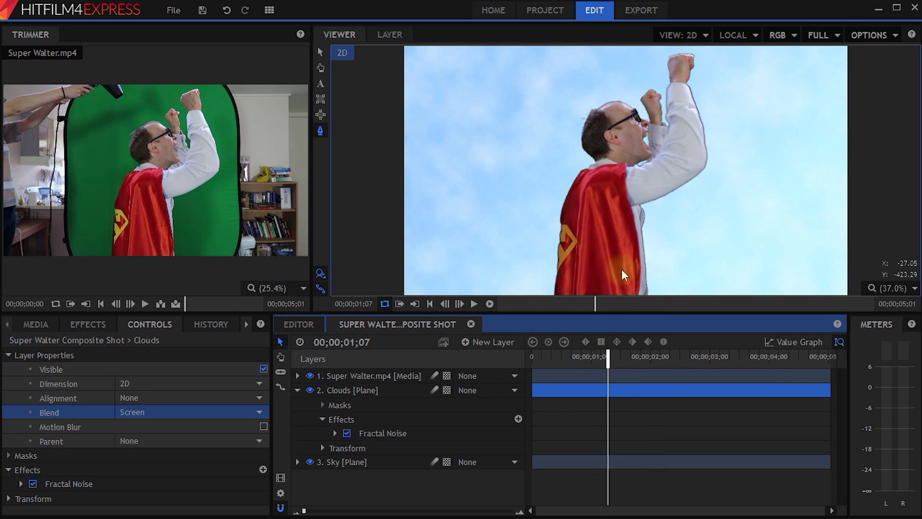
{"action": "left_click_drag", "start_coordinate": [608, 359], "coordinate": [533, 365]}
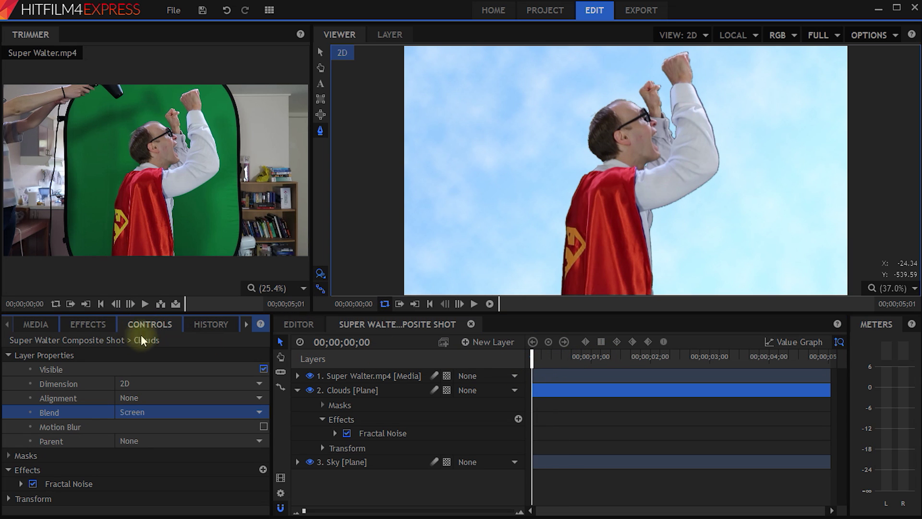
Expand the Clouds layer's Fractal Noise Transform > Position controls.
{"action": "left_click", "coordinate": [8, 355]}
{"action": "left_click", "coordinate": [61, 399]}
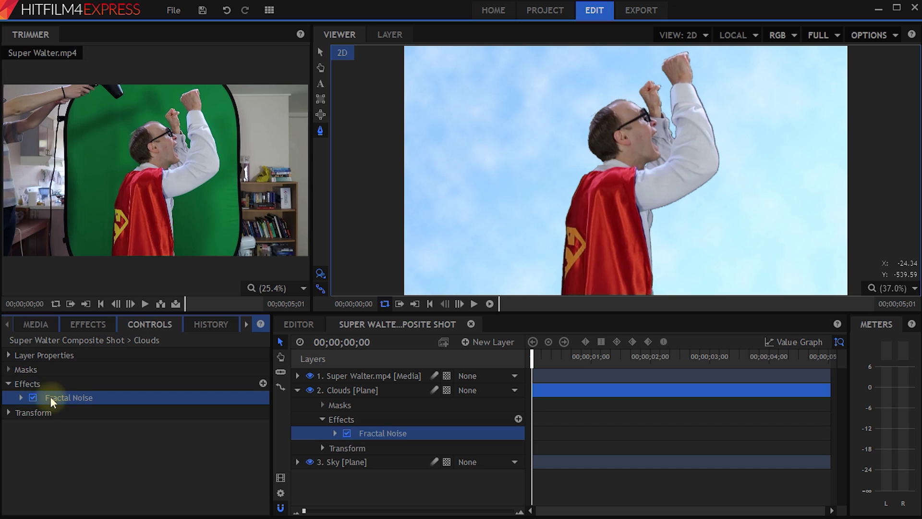
{"action": "left_click", "coordinate": [20, 397]}
{"action": "scroll", "coordinate": [62, 398], "scroll_direction": "down", "scroll_amount": 1}
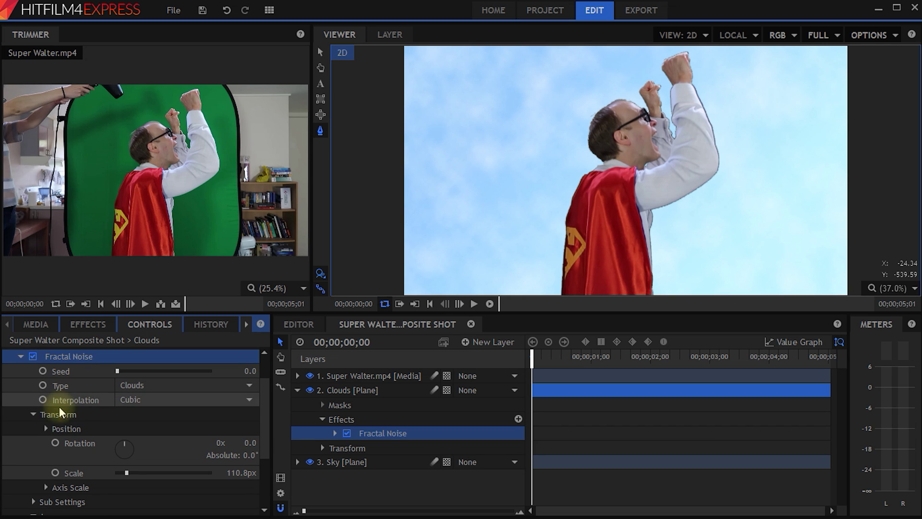
{"action": "left_click", "coordinate": [62, 413]}
{"action": "left_click", "coordinate": [59, 428]}
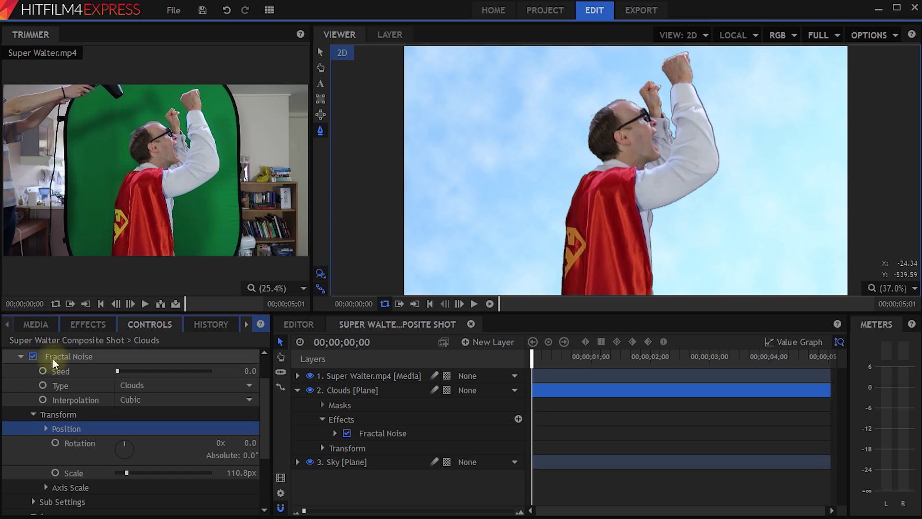
{"action": "left_click", "coordinate": [51, 358]}
{"action": "left_click", "coordinate": [67, 417]}
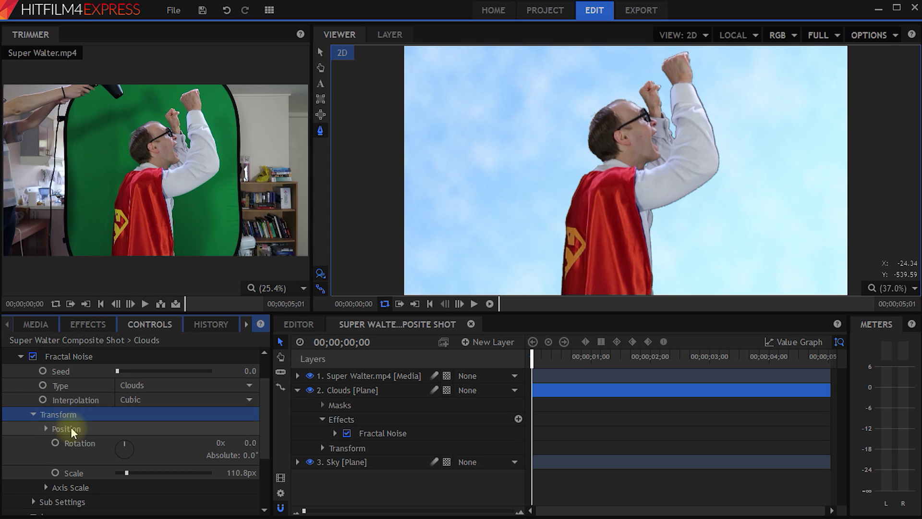
{"action": "left_click", "coordinate": [67, 429]}
{"action": "left_click", "coordinate": [45, 429]}
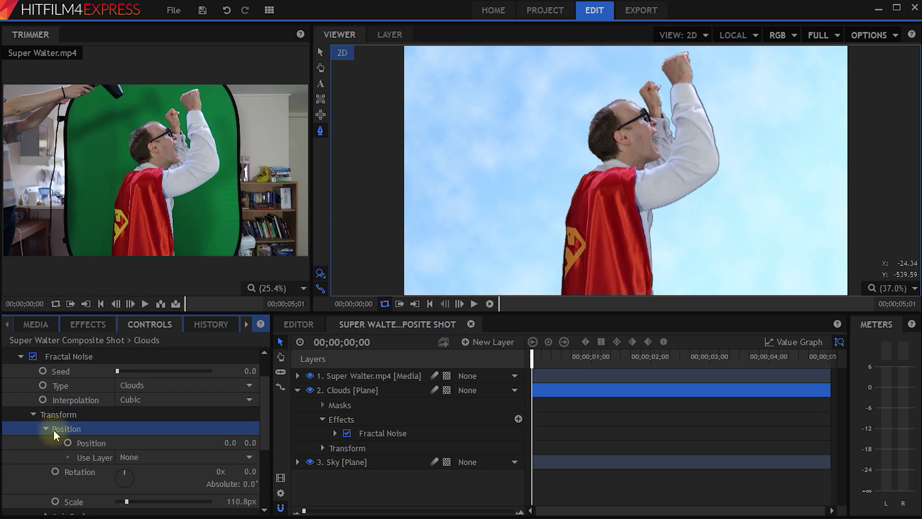
Hide the Sky layer and drag the noise Position Y to -1705.0.
{"action": "left_click", "coordinate": [310, 462]}
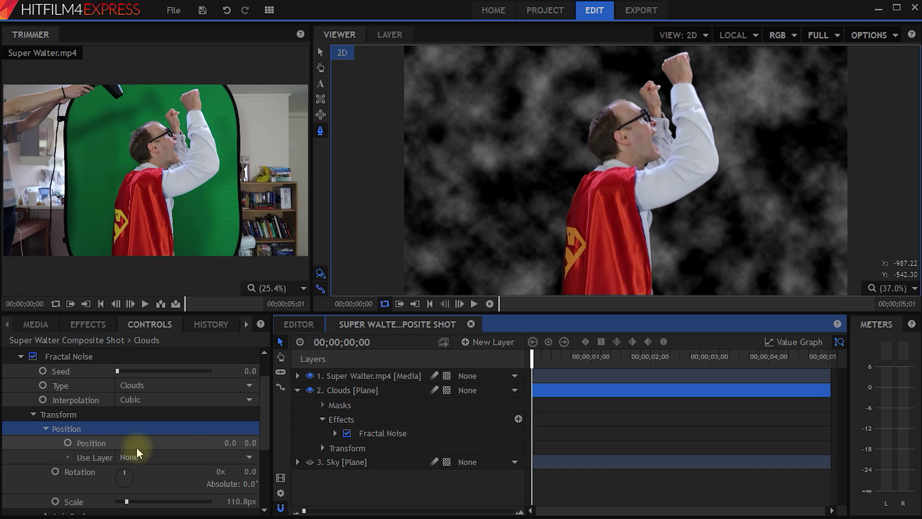
{"action": "mouse_move", "coordinate": [249, 444]}
{"action": "left_mouse_down"}
{"action": "mouse_move", "coordinate": [226, 442]}
{"action": "mouse_move", "coordinate": [299, 437]}
{"action": "mouse_move", "coordinate": [160, 448]}
{"action": "mouse_move", "coordinate": [309, 433]}
{"action": "mouse_move", "coordinate": [207, 448]}
{"action": "mouse_move", "coordinate": [245, 446]}
{"action": "left_mouse_up"}
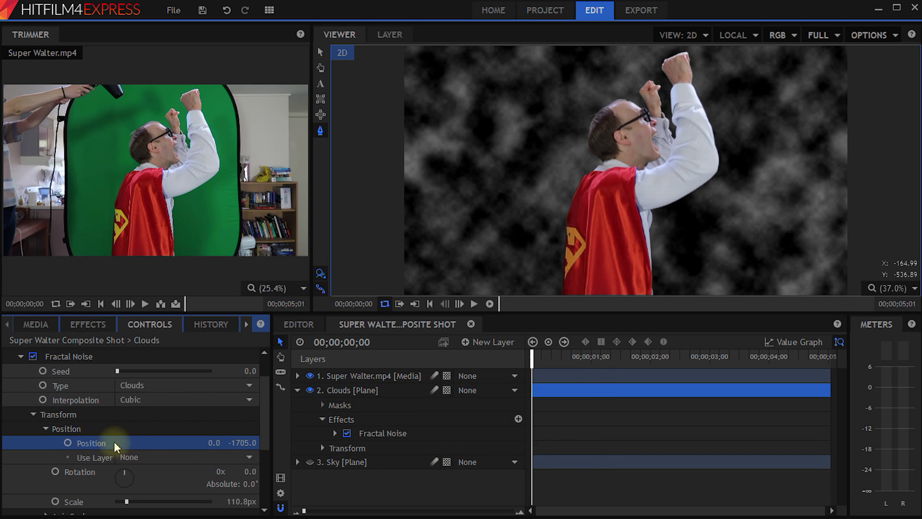
{"action": "left_click", "coordinate": [527, 357]}
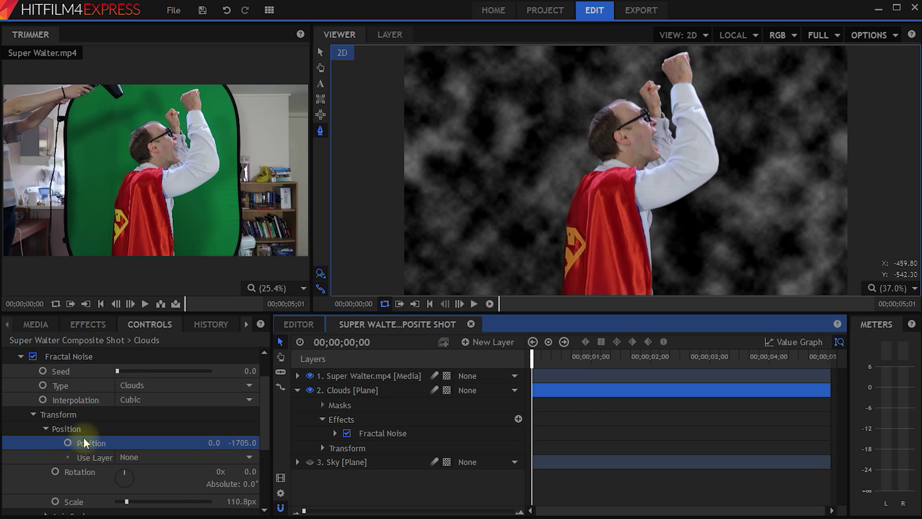
Keyframe the Fractal Noise position at the start with a vertical value of 0.0.
{"action": "left_click", "coordinate": [67, 442]}
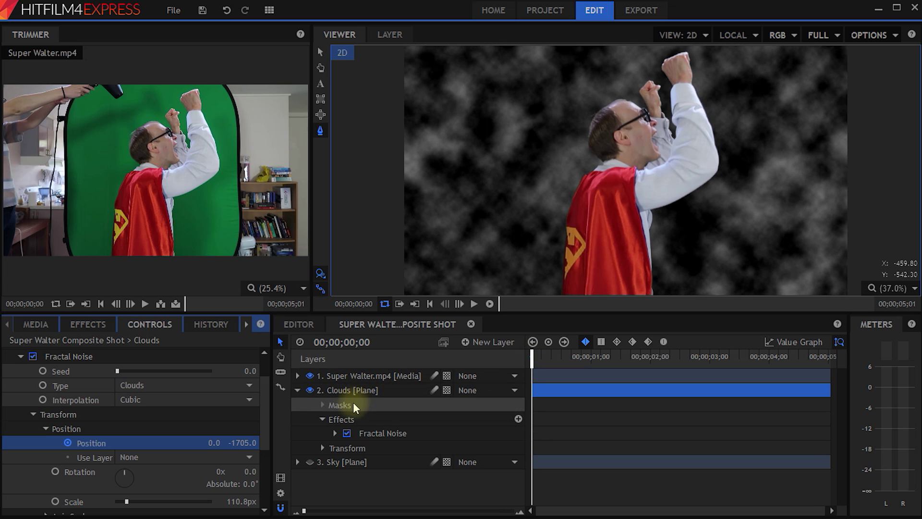
{"action": "left_click", "coordinate": [335, 433]}
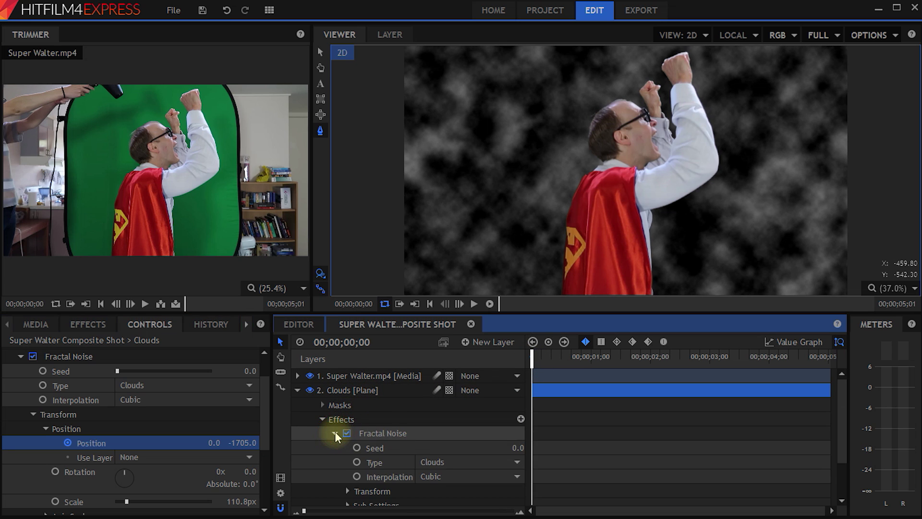
{"action": "scroll", "coordinate": [397, 439], "scroll_direction": "down", "scroll_amount": 2}
{"action": "left_click", "coordinate": [347, 441]}
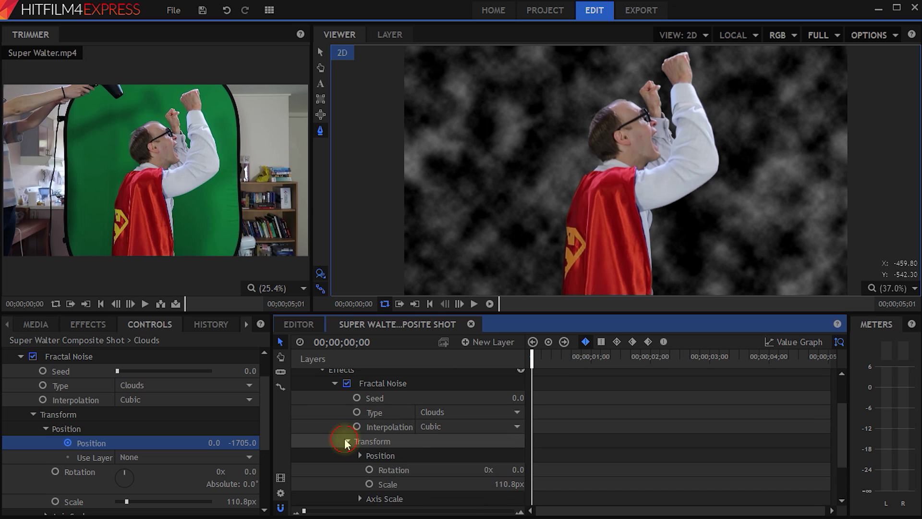
{"action": "scroll", "coordinate": [410, 430], "scroll_direction": "down", "scroll_amount": 2}
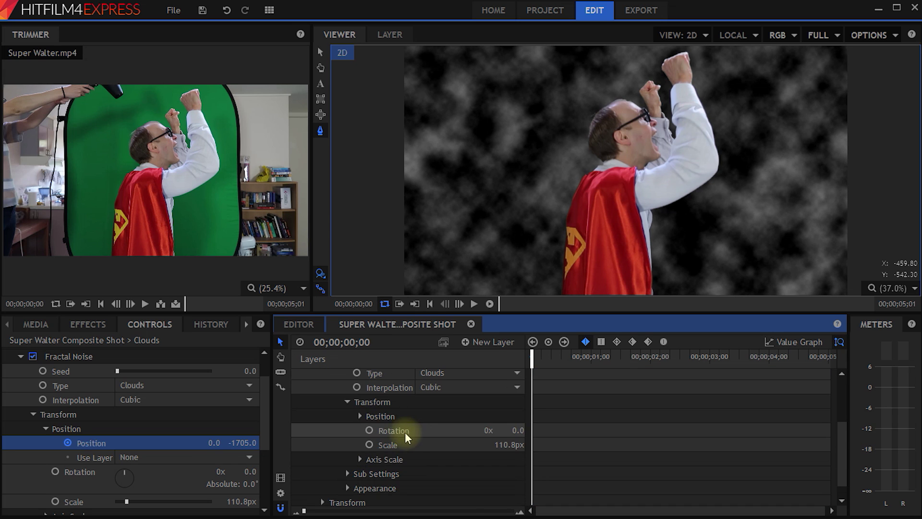
{"action": "left_click", "coordinate": [361, 416]}
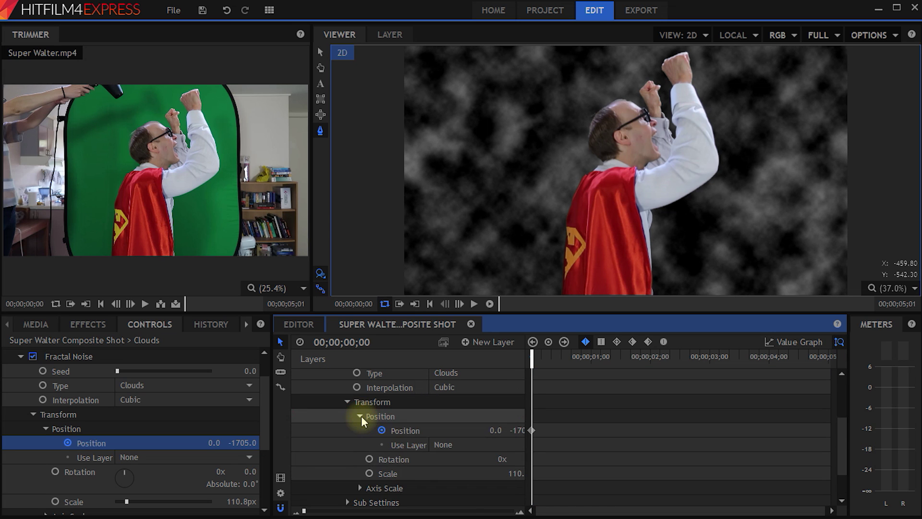
{"action": "left_click", "coordinate": [532, 429]}
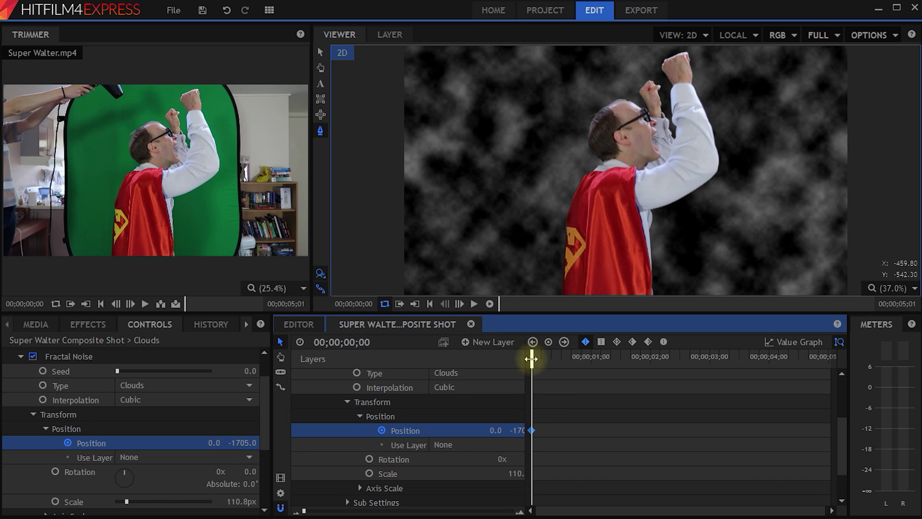
{"action": "double_click", "coordinate": [243, 441]}
{"action": "type", "text": "0"}
{"action": "key", "text": "Return"}
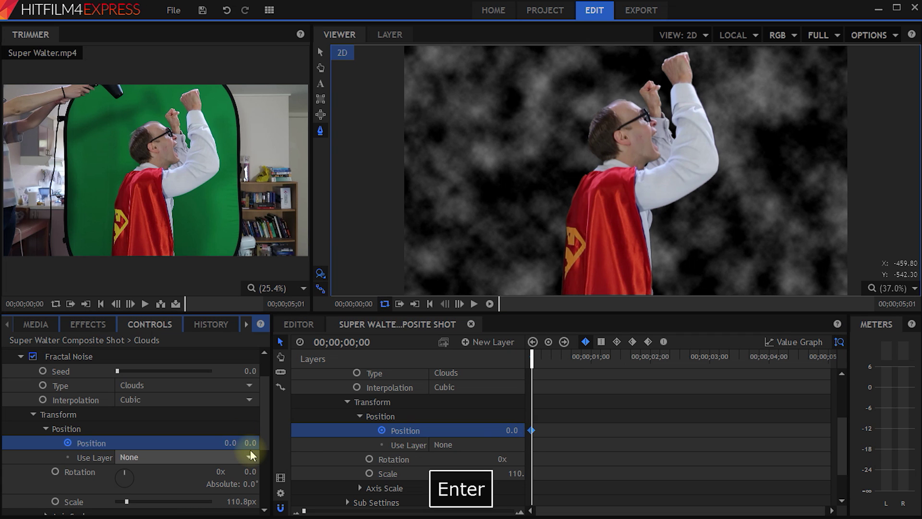
At 00;00;05;00 keyframe the vertical position to -10000 and scrub to preview scrolling clouds.
{"action": "left_click_drag", "start_coordinate": [543, 361], "coordinate": [824, 362]}
{"action": "left_click_drag", "start_coordinate": [254, 448], "coordinate": [246, 442]}
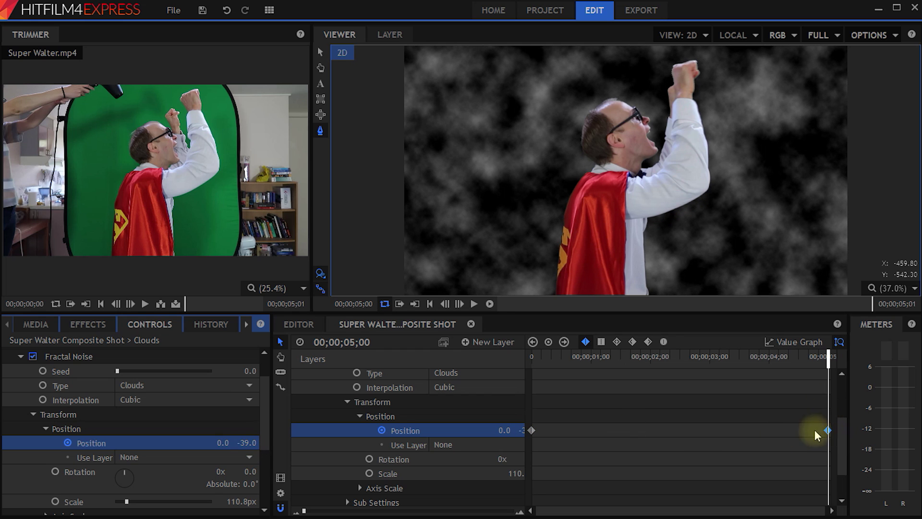
{"action": "left_click", "coordinate": [245, 442]}
{"action": "type", "text": "10000"}
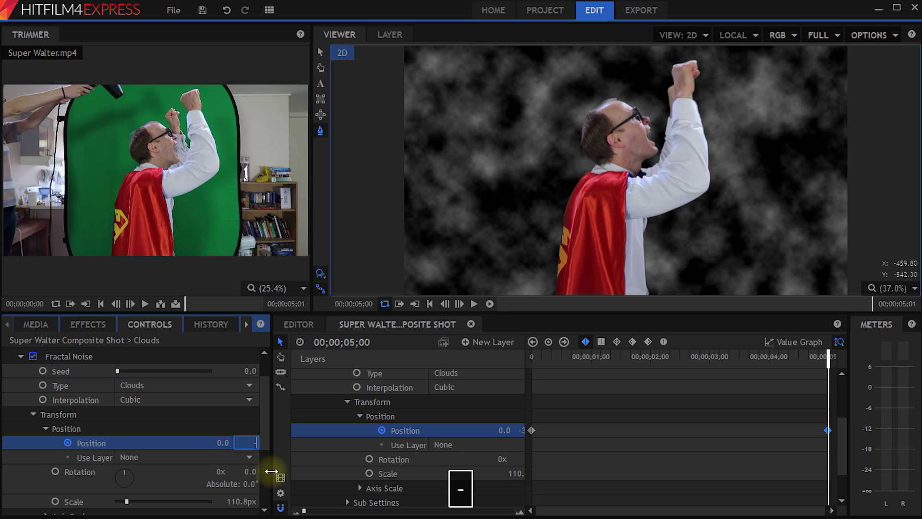
{"action": "key", "text": "Return"}
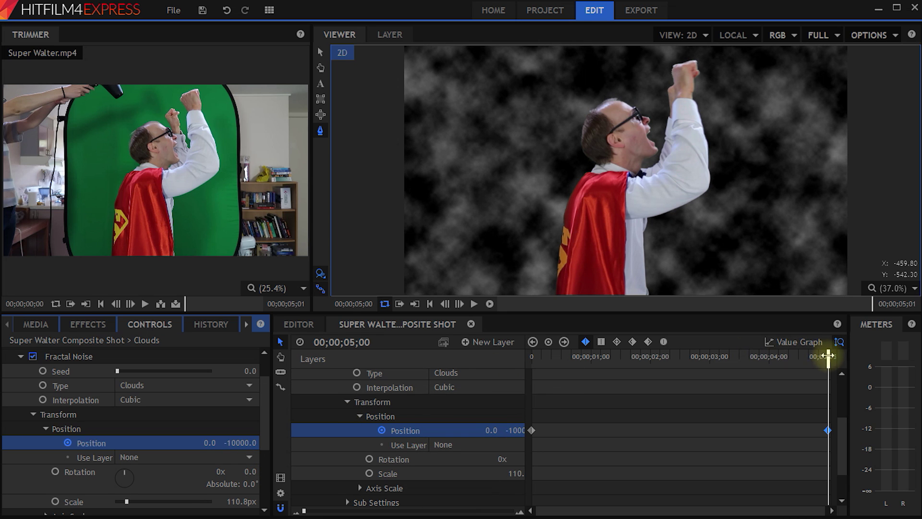
{"action": "left_click_drag", "start_coordinate": [828, 358], "coordinate": [759, 362]}
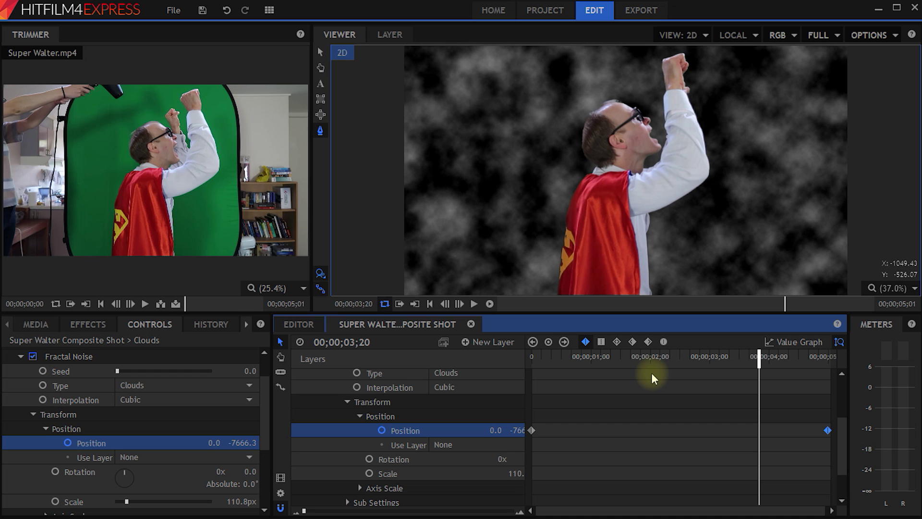
Search the effects for 'blur' and drop Angle Blur onto the Clouds [Plane] layer.
{"action": "left_click", "coordinate": [87, 325]}
{"action": "left_click", "coordinate": [19, 347]}
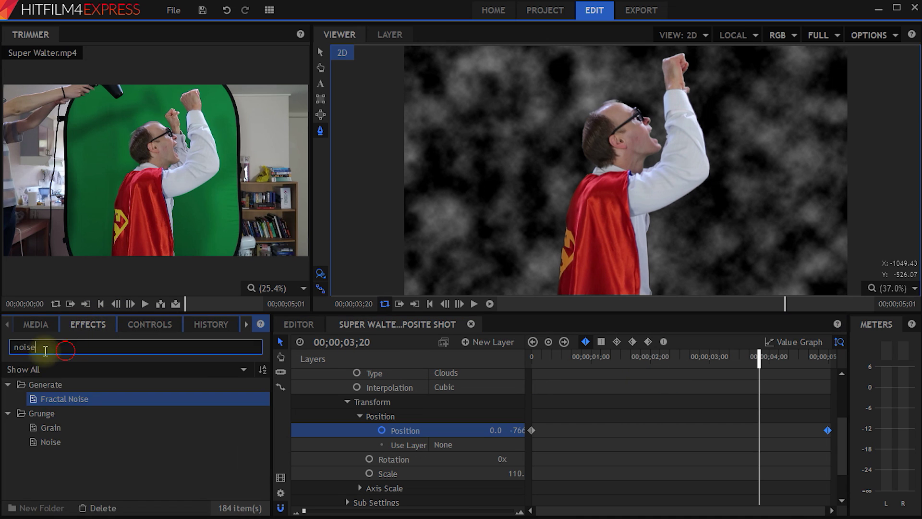
{"action": "type", "text": "blur"}
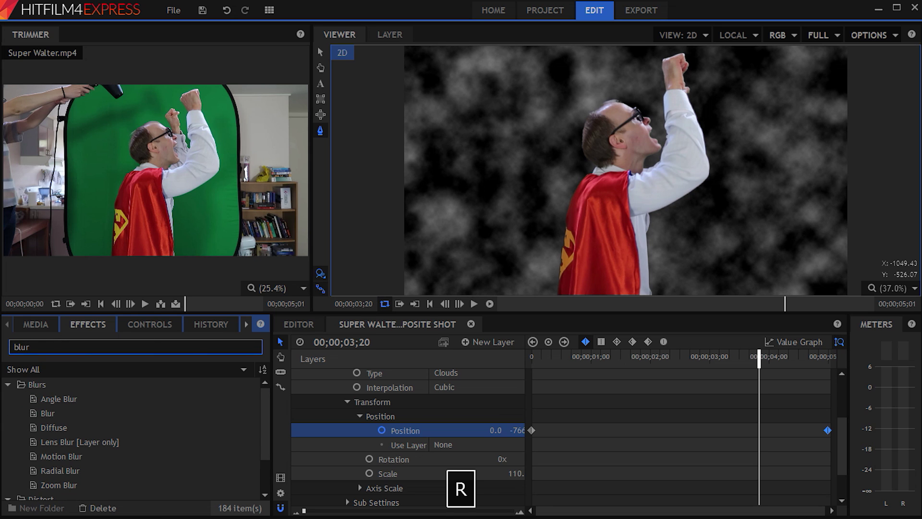
{"action": "left_click_drag", "start_coordinate": [266, 397], "coordinate": [266, 404]}
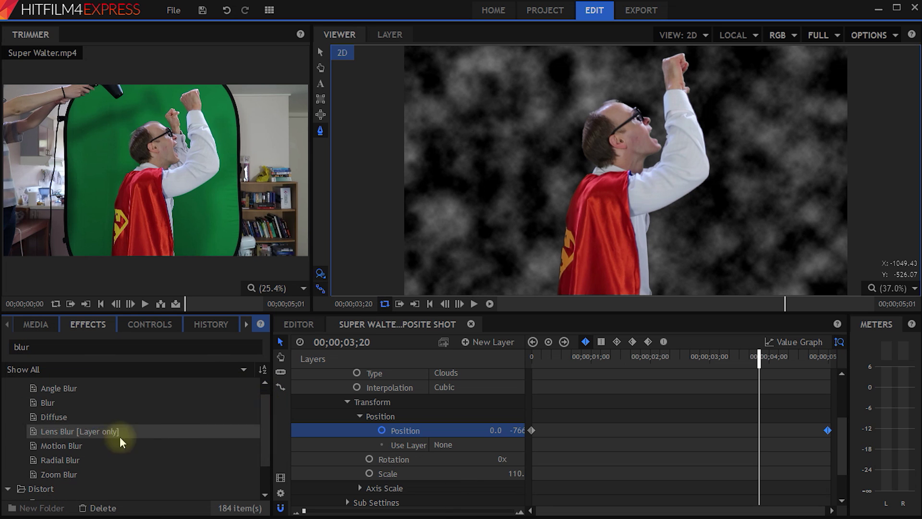
{"action": "scroll", "coordinate": [68, 446], "scroll_direction": "up", "scroll_amount": 1}
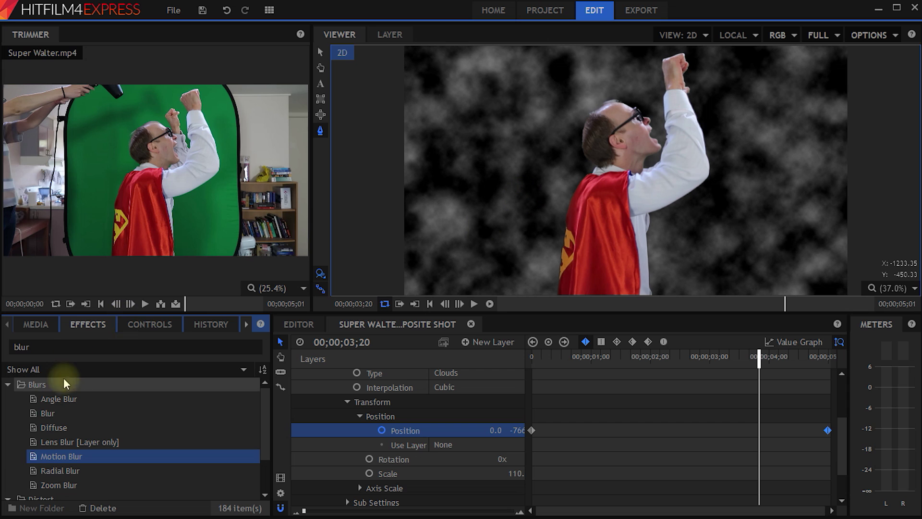
{"action": "left_click", "coordinate": [117, 398]}
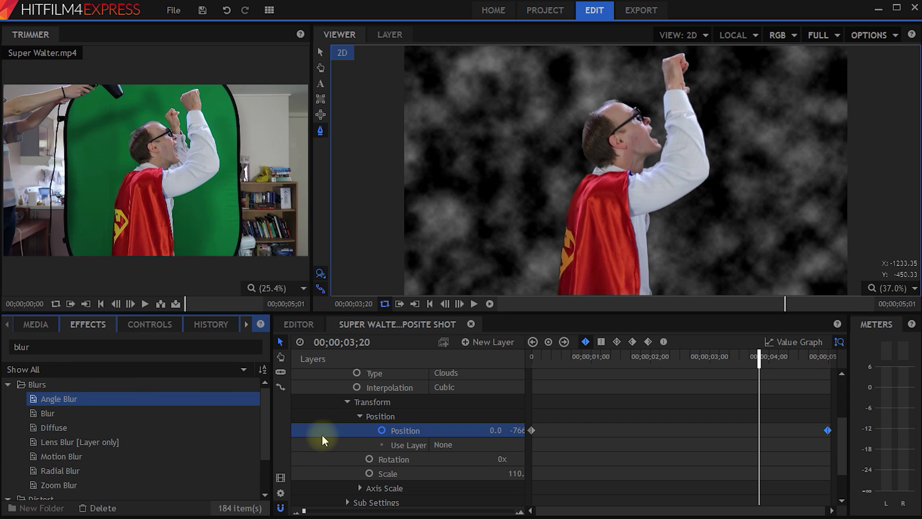
{"action": "scroll", "coordinate": [358, 449], "scroll_direction": "up", "scroll_amount": 3}
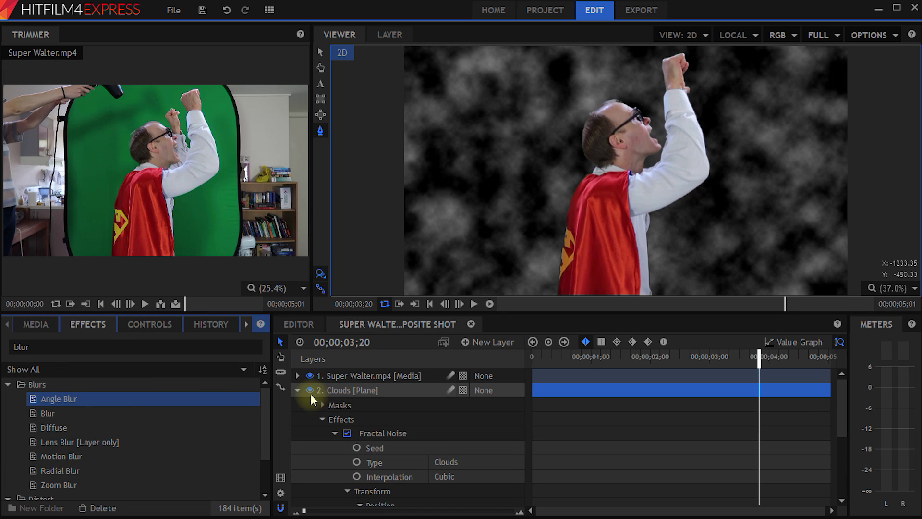
{"action": "left_click", "coordinate": [296, 391]}
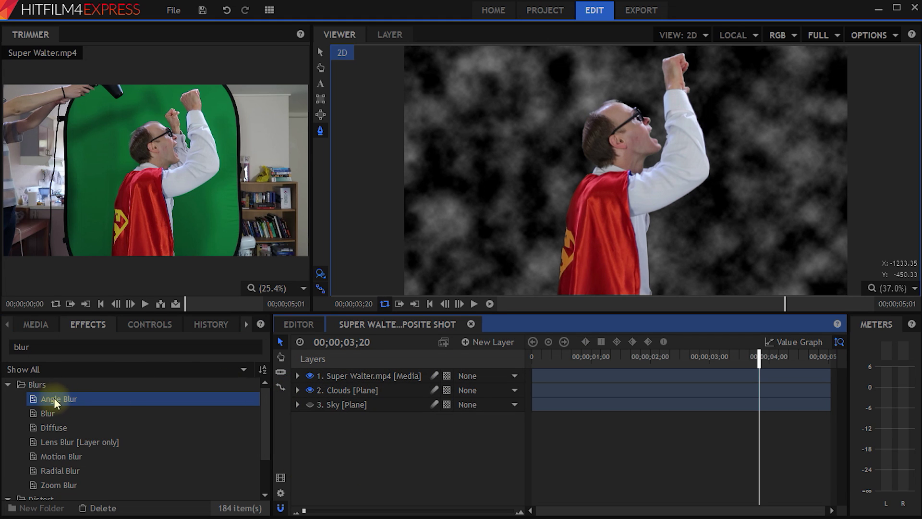
{"action": "left_click_drag", "start_coordinate": [54, 398], "coordinate": [358, 389]}
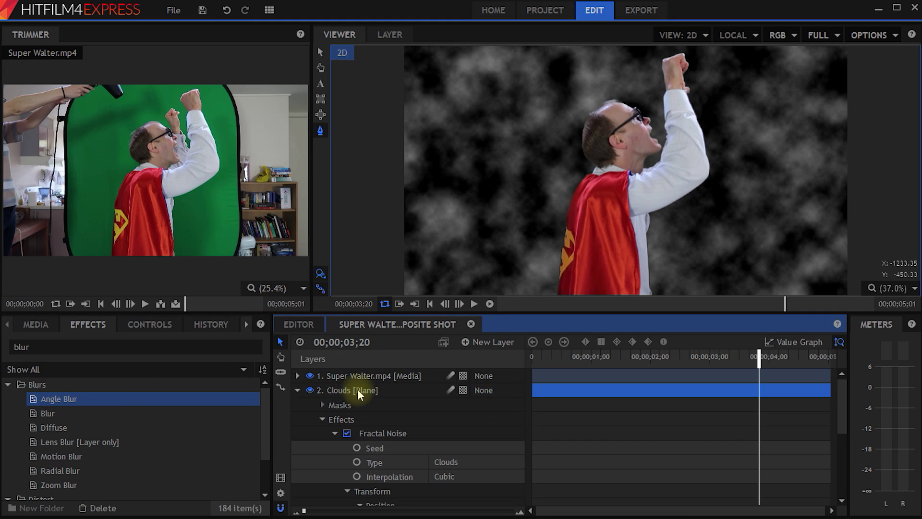
Set the Angle Blur to 180° angle and 151px length.
{"action": "left_click", "coordinate": [146, 323]}
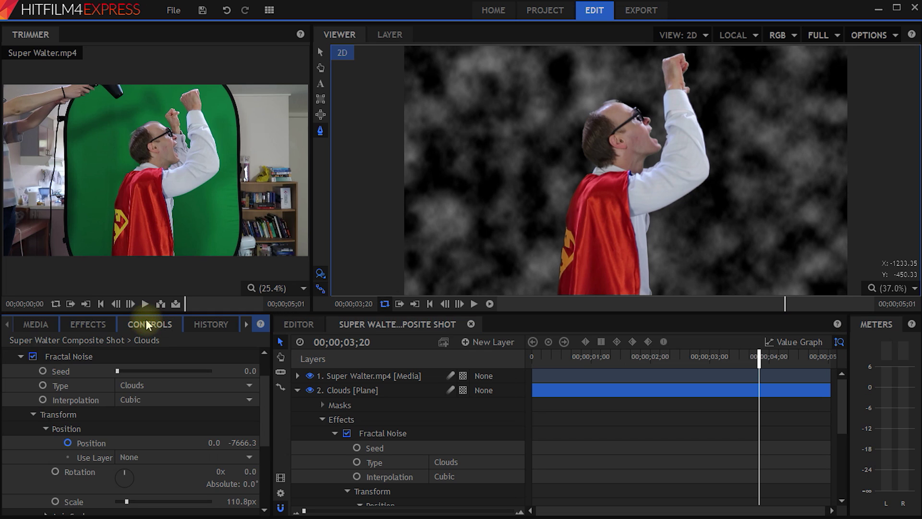
{"action": "left_click", "coordinate": [21, 355]}
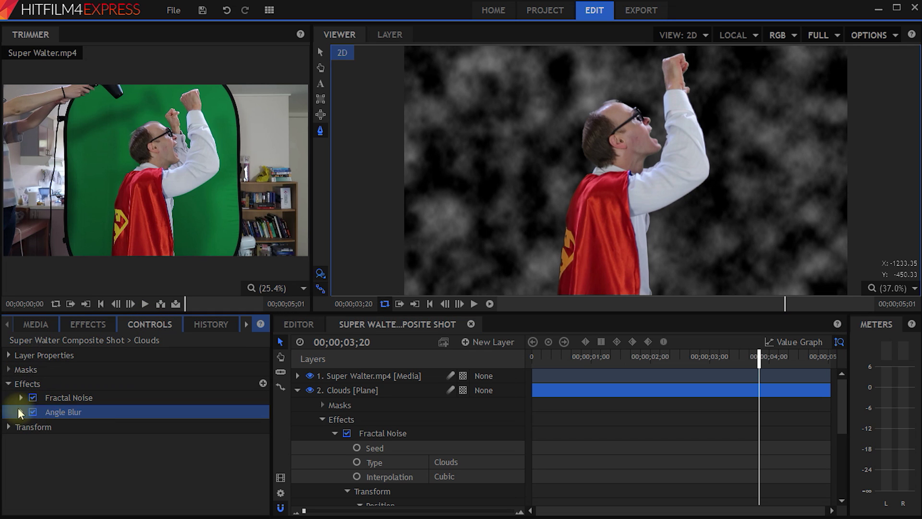
{"action": "left_click", "coordinate": [21, 412]}
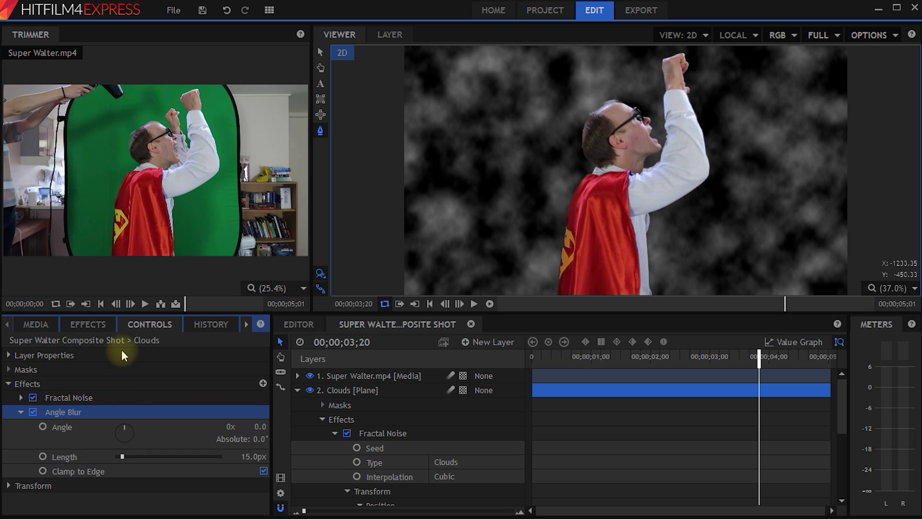
{"action": "left_click", "coordinate": [123, 443]}
{"action": "left_click_drag", "start_coordinate": [123, 444], "coordinate": [124, 450]}
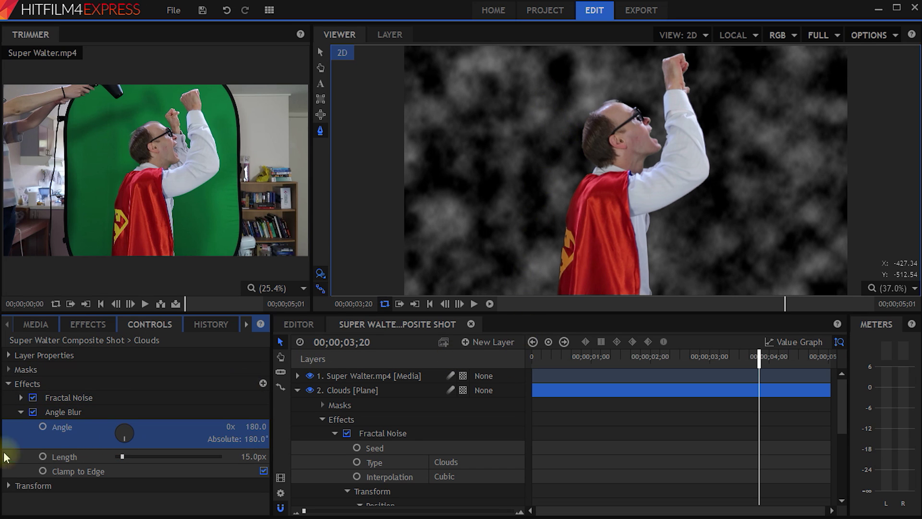
{"action": "left_click_drag", "start_coordinate": [120, 457], "coordinate": [176, 458]}
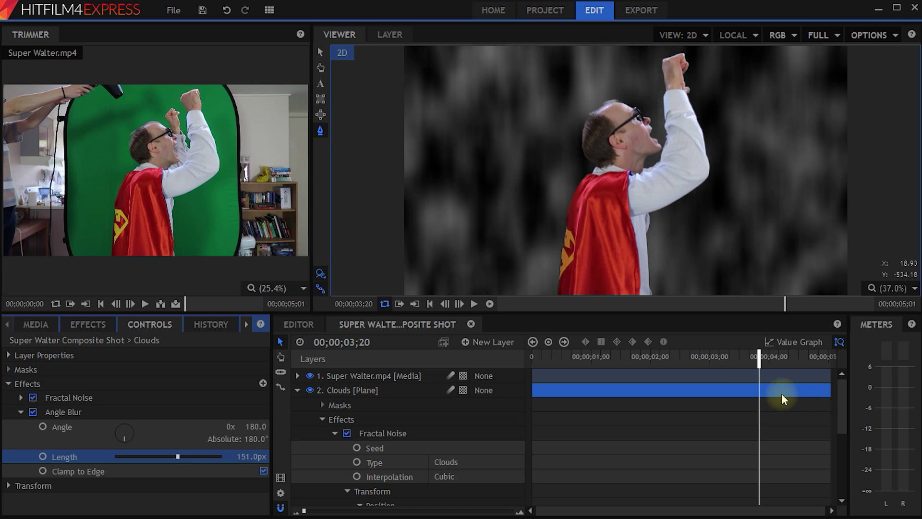
Play the composite from the start to preview the streaked clouds.
{"action": "left_click", "coordinate": [757, 358]}
{"action": "left_click", "coordinate": [574, 364]}
{"action": "key", "text": "space"}
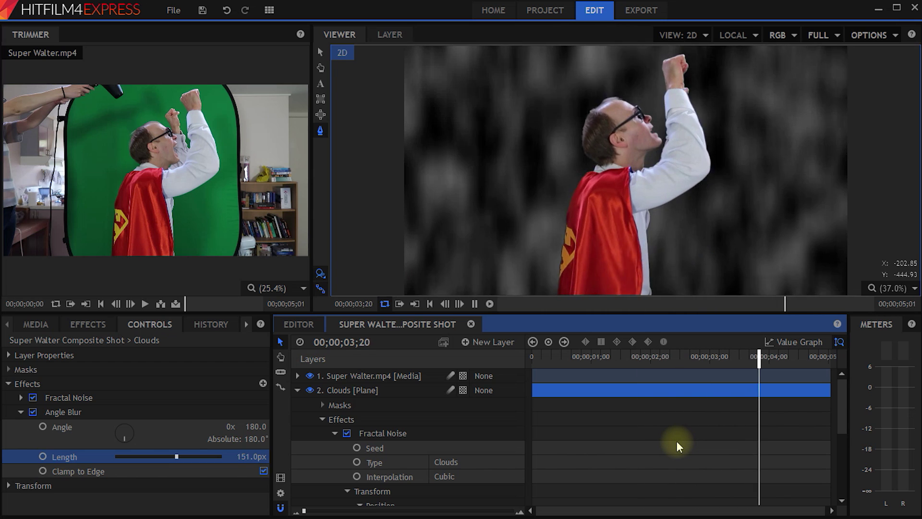
{"action": "key", "text": "space"}
Turn the Sky layer back on and play back Walter over blue sky with blurred clouds.
{"action": "left_click", "coordinate": [298, 391]}
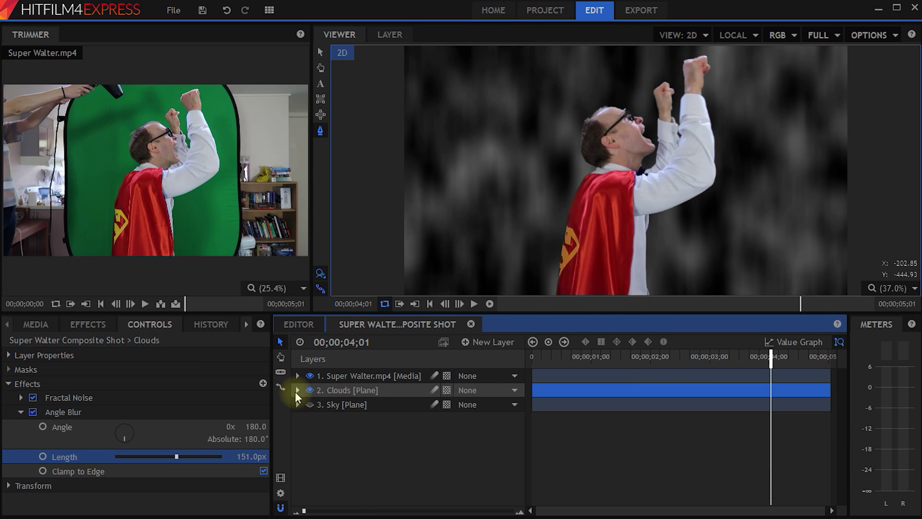
{"action": "left_click", "coordinate": [310, 405]}
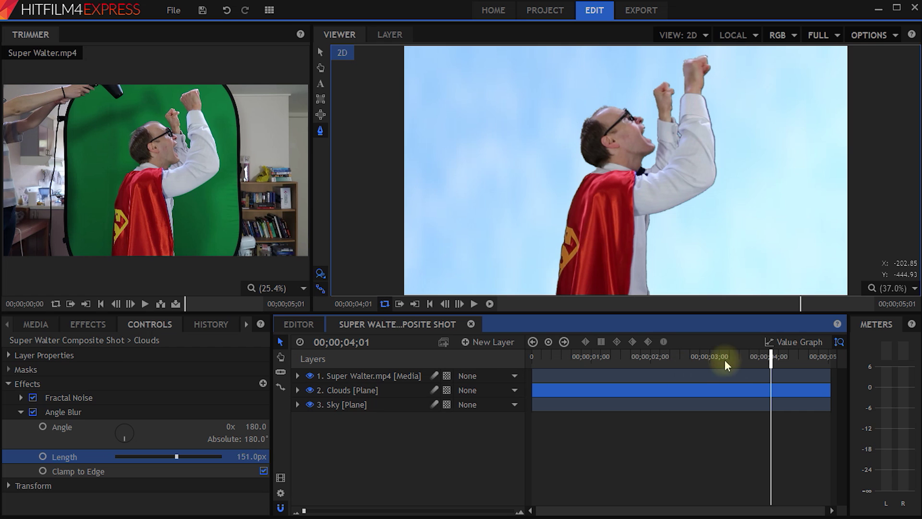
{"action": "left_click_drag", "start_coordinate": [771, 356], "coordinate": [584, 356]}
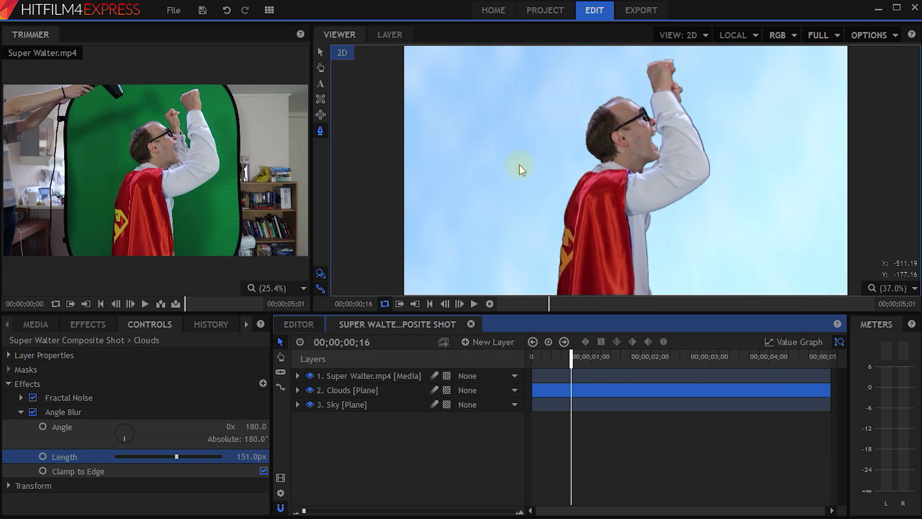
{"action": "key", "text": "space"}
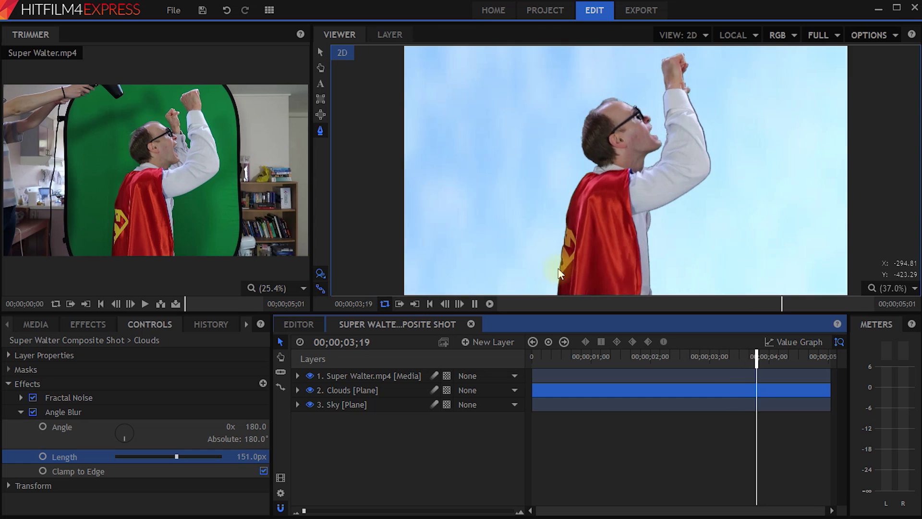
{"action": "key", "text": "space"}
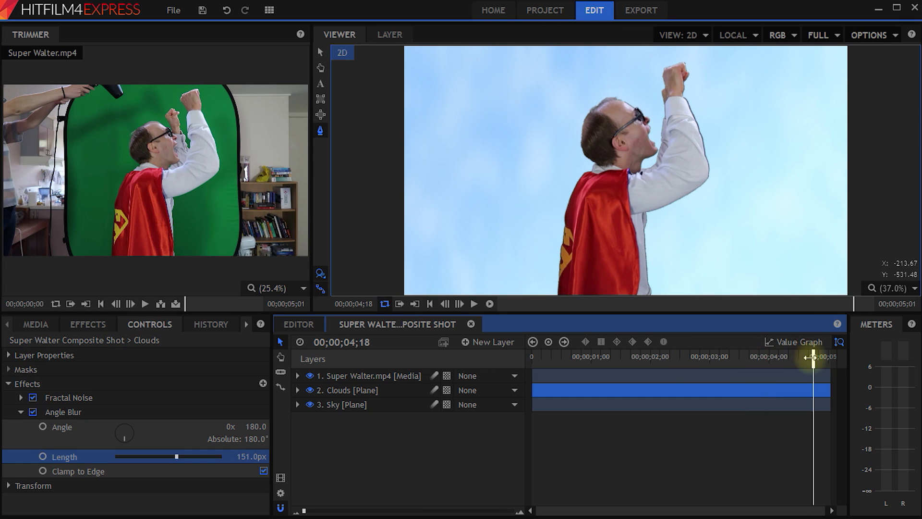
{"action": "left_click_drag", "start_coordinate": [810, 356], "coordinate": [702, 357]}
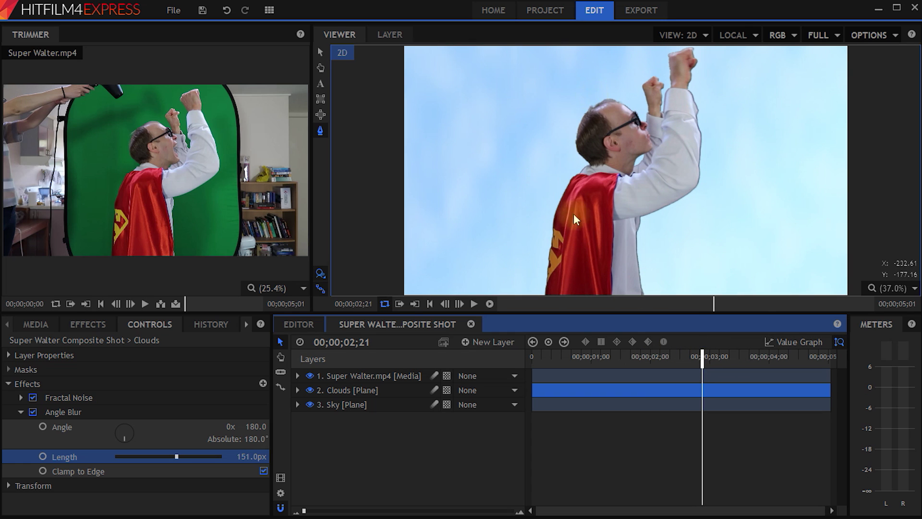
{"action": "left_click", "coordinate": [632, 184]}
{"action": "left_click", "coordinate": [341, 391]}
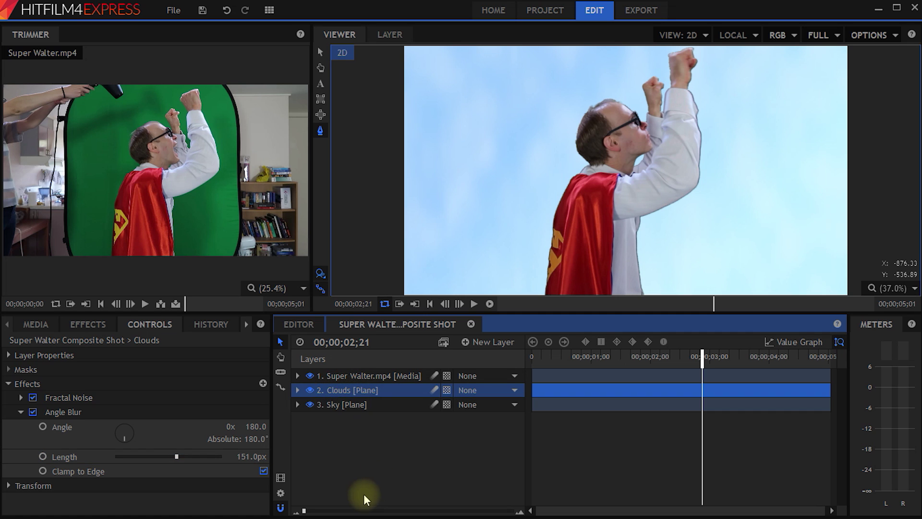
Duplicate the Clouds plane, move the copy above Super Walter.mp4, and scrub back to the start.
{"action": "key", "text": "ctrl+d"}
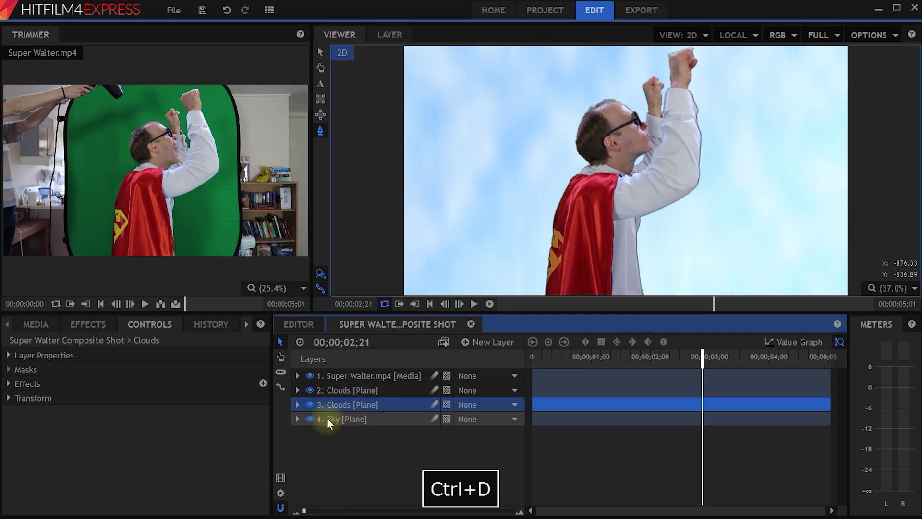
{"action": "left_click_drag", "start_coordinate": [336, 404], "coordinate": [339, 378]}
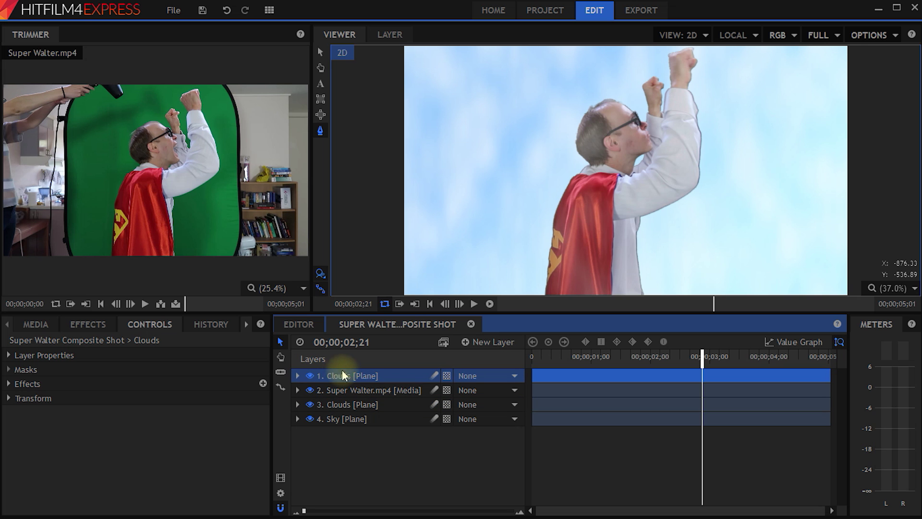
{"action": "left_click_drag", "start_coordinate": [704, 363], "coordinate": [631, 358]}
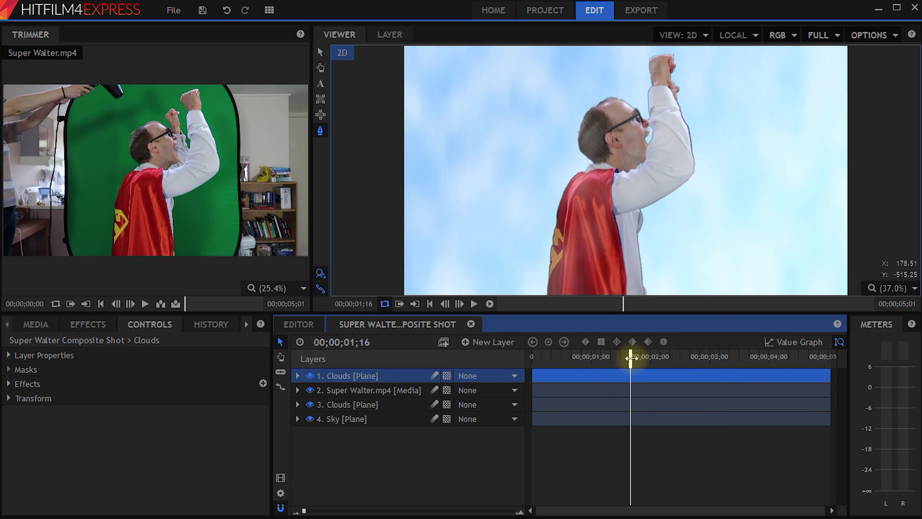
{"action": "left_click", "coordinate": [627, 356]}
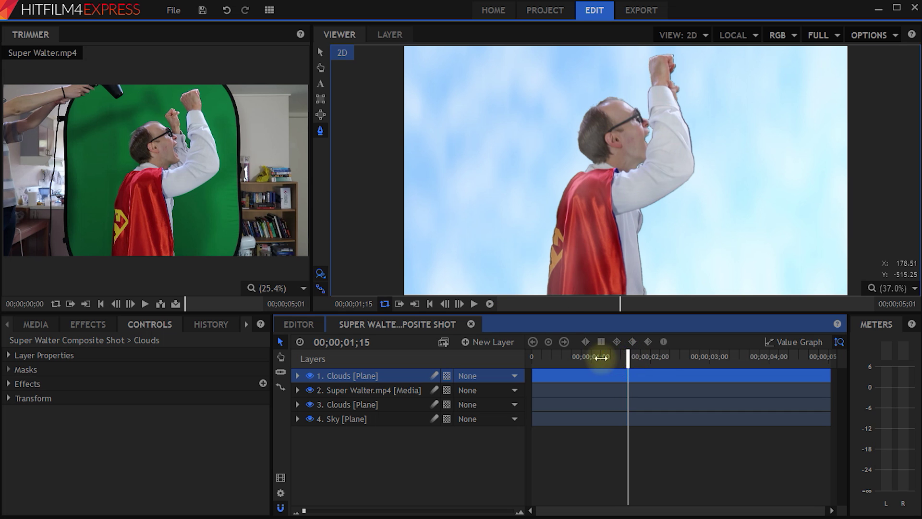
{"action": "left_click_drag", "start_coordinate": [601, 358], "coordinate": [537, 371]}
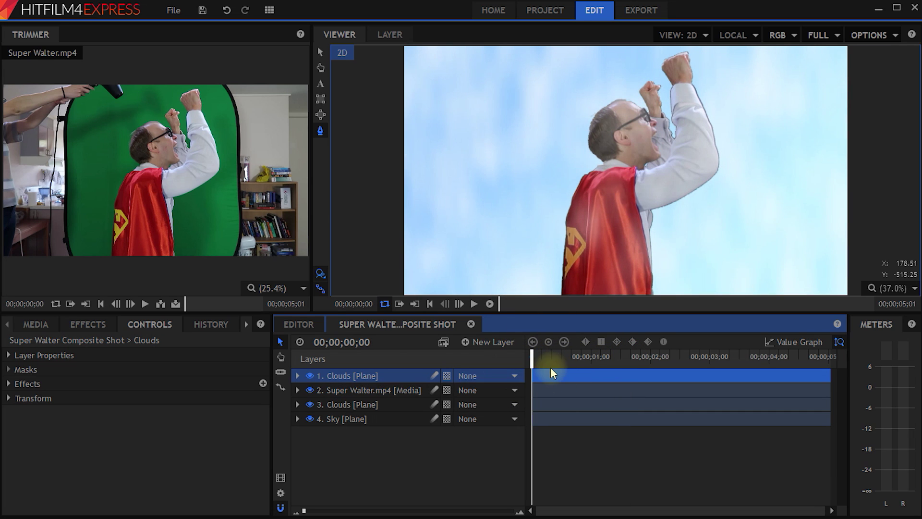
{"action": "left_click", "coordinate": [148, 326]}
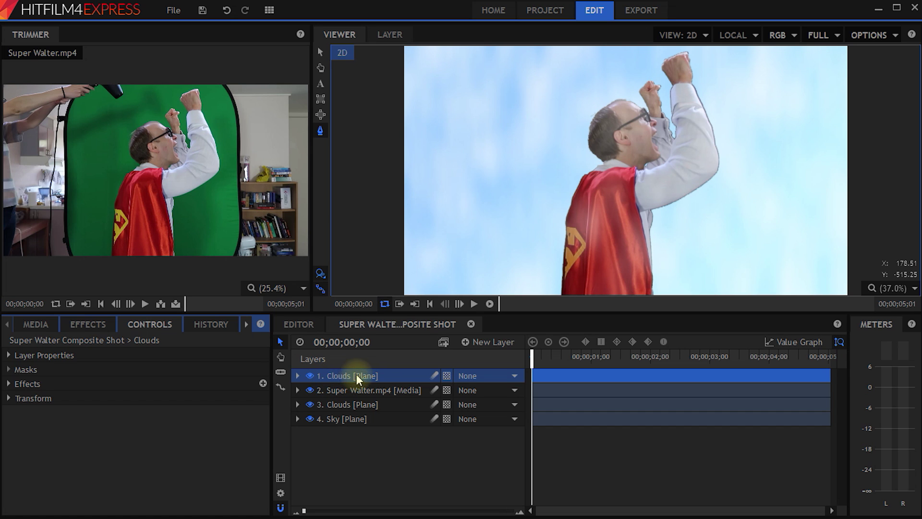
Raise the top Clouds layer's Fractal Noise Seed to 2700.
{"action": "left_click", "coordinate": [8, 384]}
{"action": "left_click", "coordinate": [21, 397]}
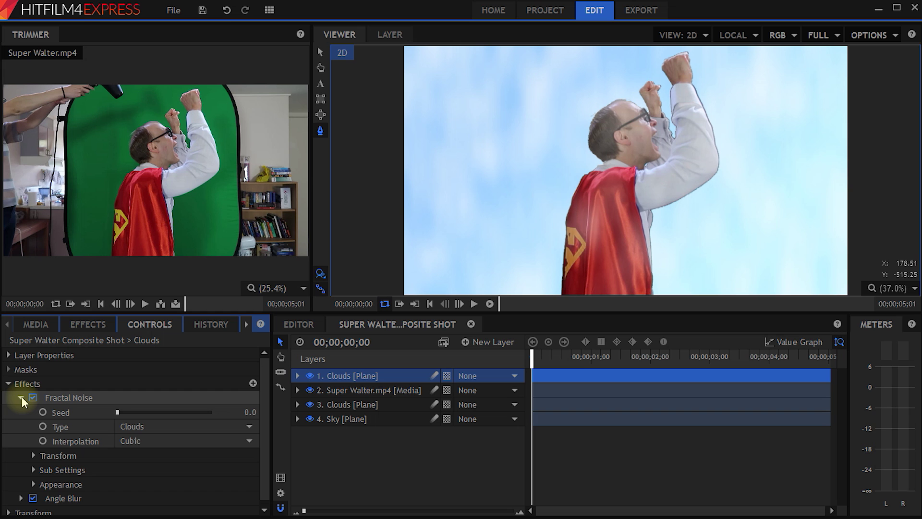
{"action": "left_click_drag", "start_coordinate": [117, 411], "coordinate": [142, 414]}
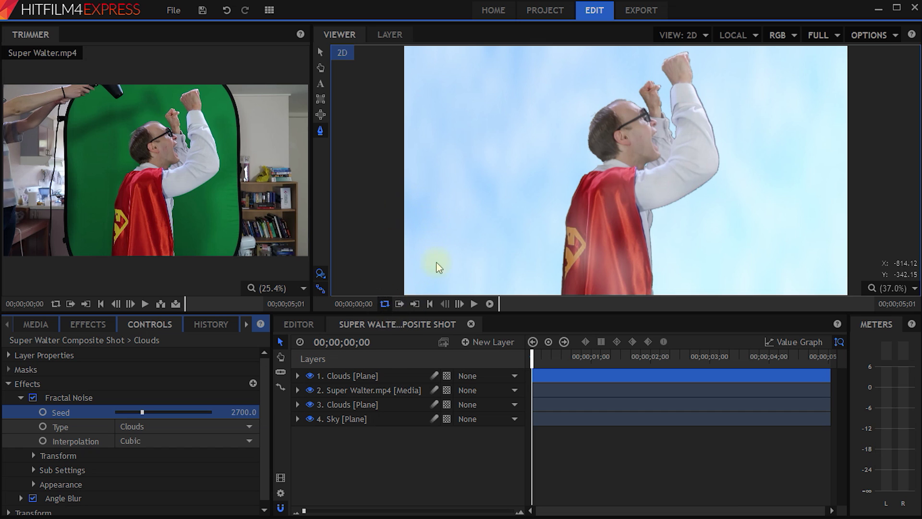
Reveal the front Clouds layer's Fractal Noise Transform Position property in the timeline.
{"action": "left_click", "coordinate": [379, 326]}
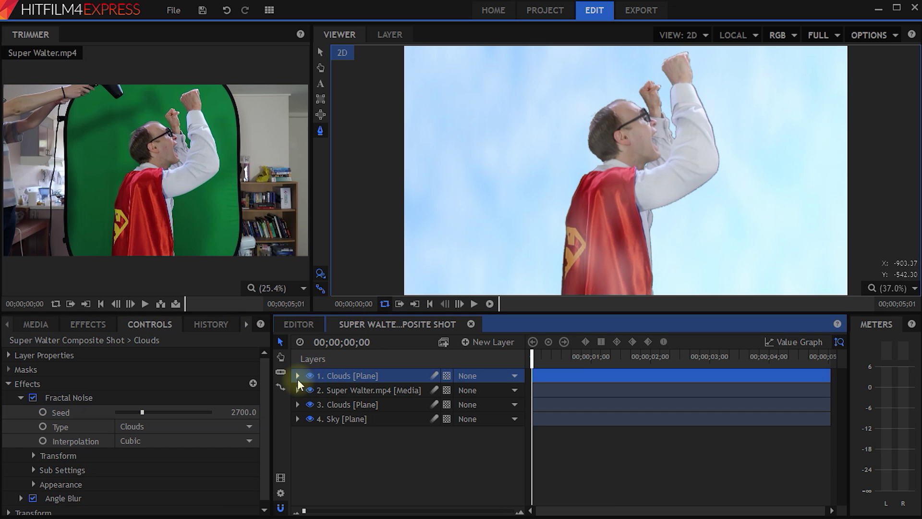
{"action": "left_click", "coordinate": [298, 376]}
{"action": "left_click", "coordinate": [322, 405]}
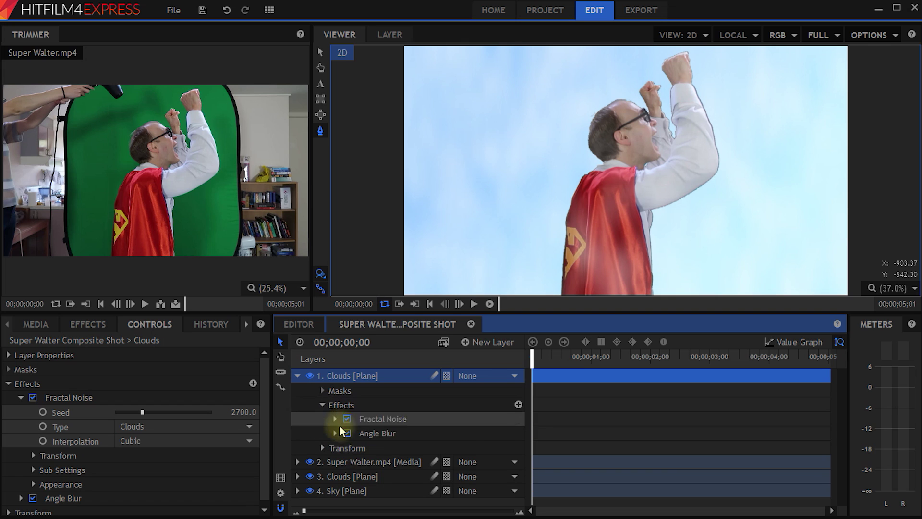
{"action": "left_click", "coordinate": [336, 419]}
{"action": "scroll", "coordinate": [356, 422], "scroll_direction": "down", "scroll_amount": 1}
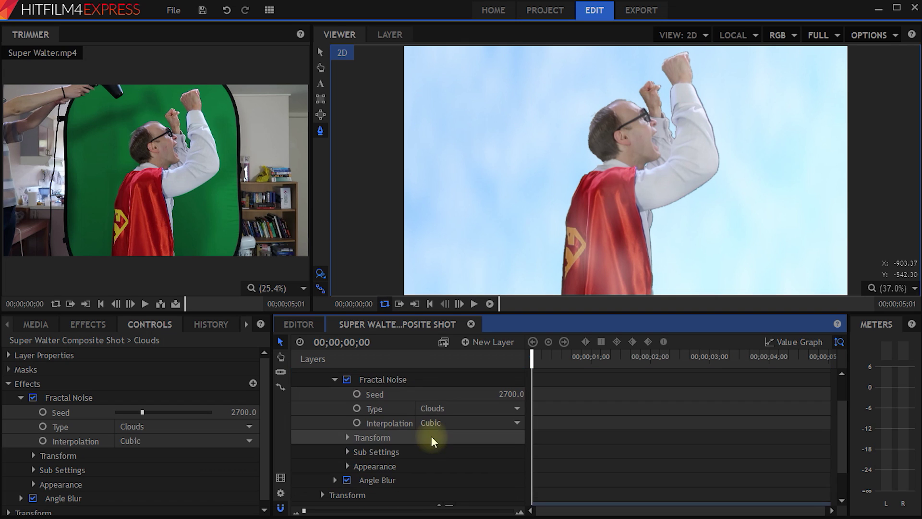
{"action": "left_click", "coordinate": [348, 437]}
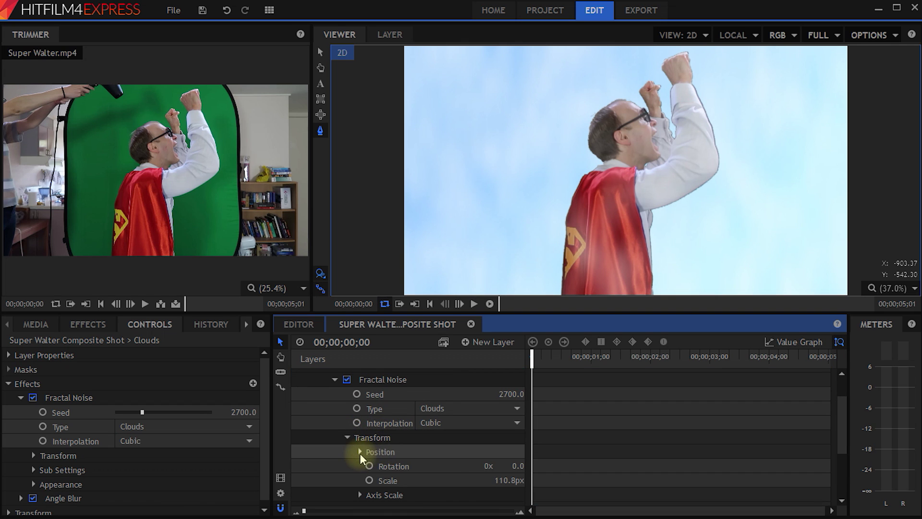
{"action": "left_click", "coordinate": [360, 451]}
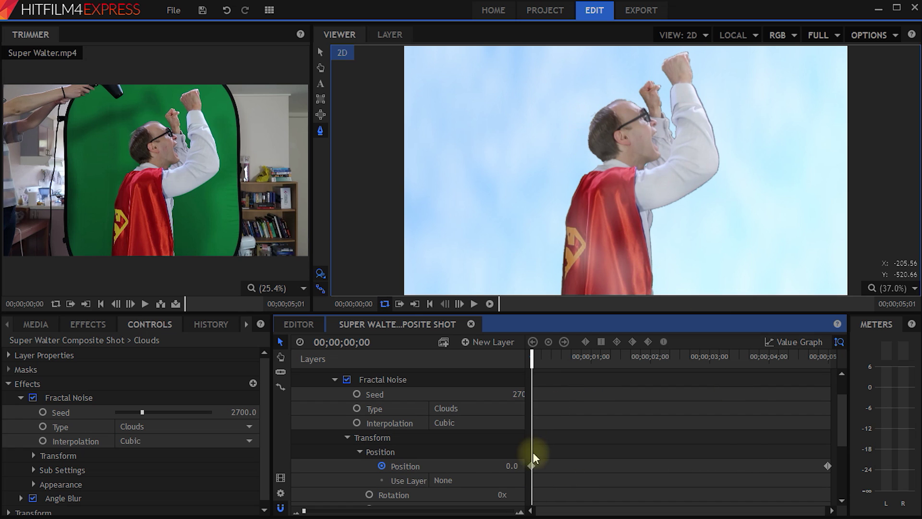
Change the 5-second Position keyframe to -1500 and return to the composition start.
{"action": "left_click_drag", "start_coordinate": [531, 361], "coordinate": [628, 361]}
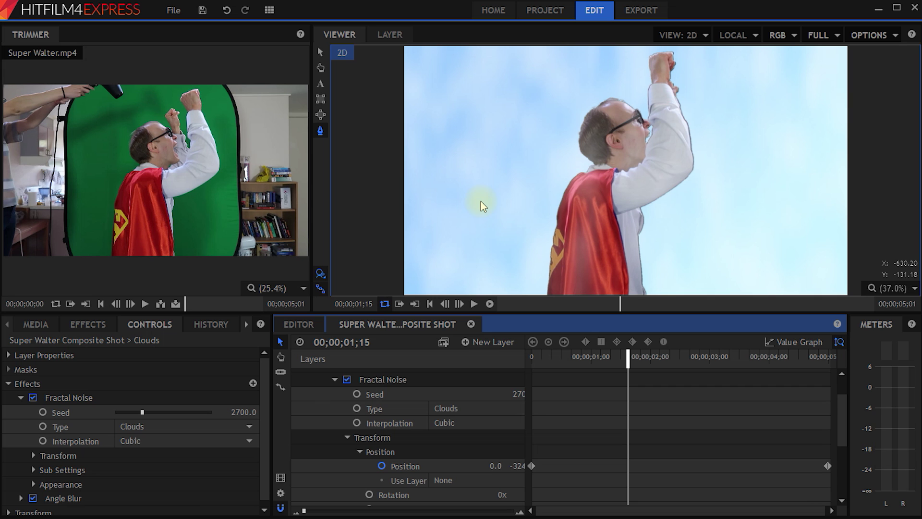
{"action": "left_click_drag", "start_coordinate": [628, 355], "coordinate": [845, 357]}
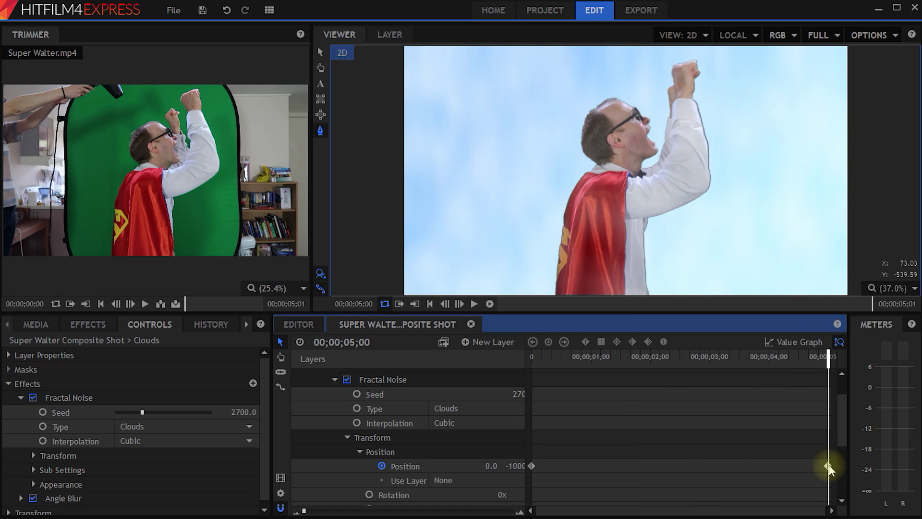
{"action": "left_click", "coordinate": [515, 465]}
{"action": "key", "text": "BackSpace"}
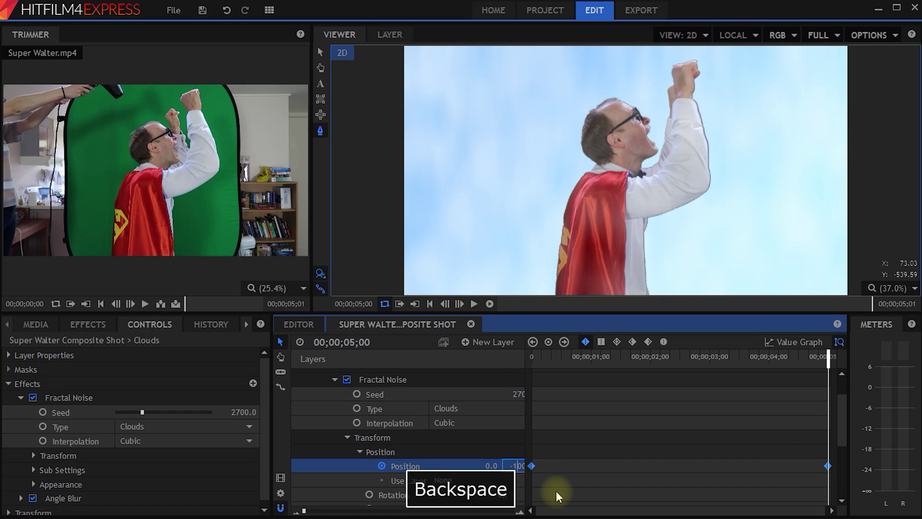
{"action": "type", "text": "5"}
{"action": "key", "text": "Return"}
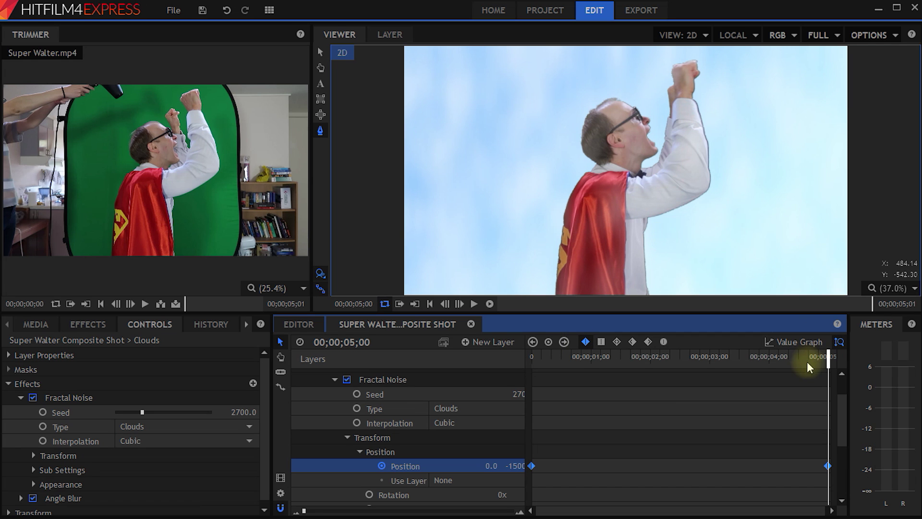
{"action": "left_click_drag", "start_coordinate": [824, 362], "coordinate": [478, 363]}
{"action": "key", "text": "space"}
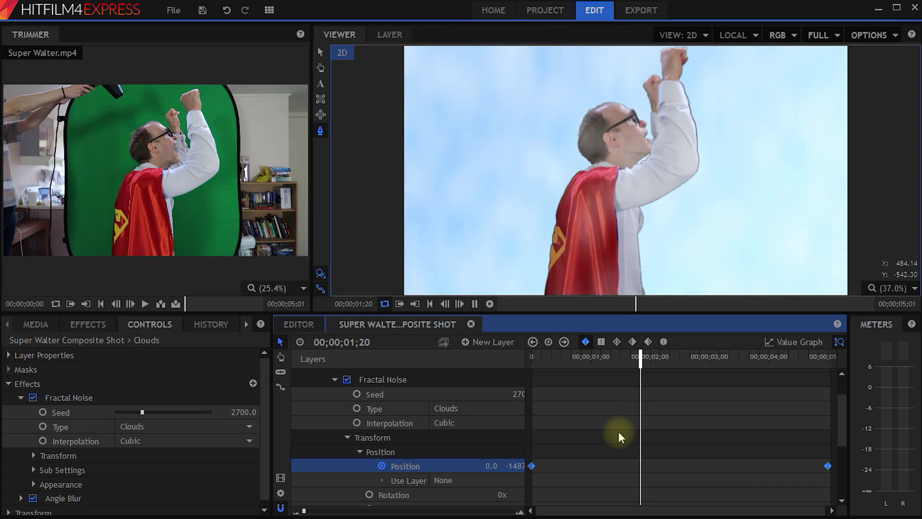
{"action": "key", "text": "space"}
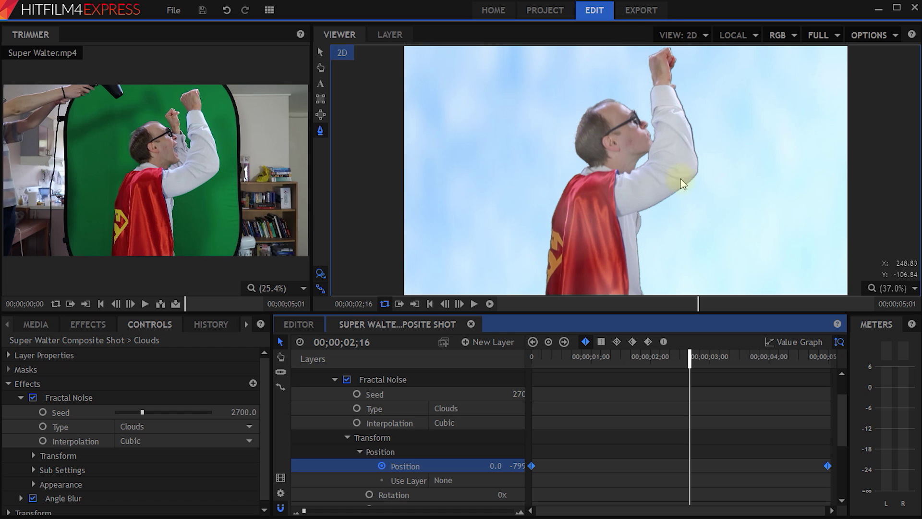
Collapse the Clouds layer, search Effects for 'curves', and drop Curves onto Super Walter.mp4.
{"action": "scroll", "coordinate": [353, 418], "scroll_direction": "up", "scroll_amount": 3}
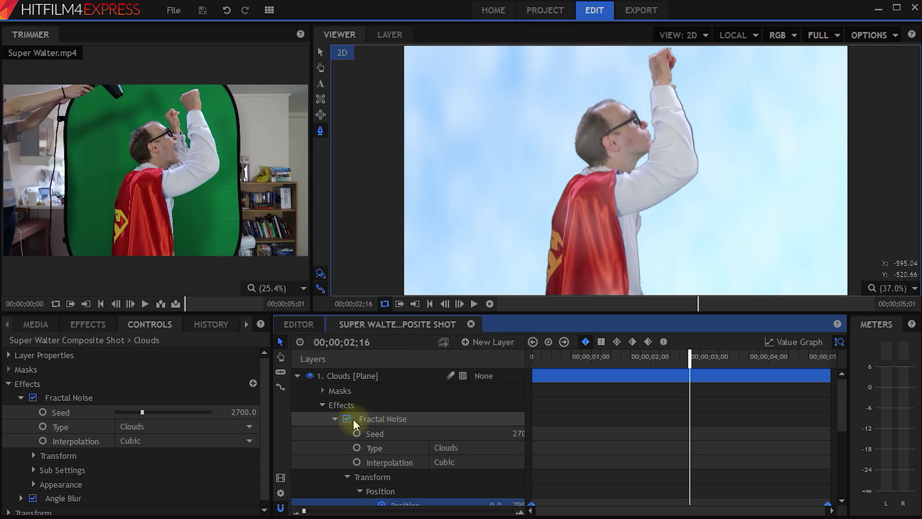
{"action": "left_click", "coordinate": [297, 375]}
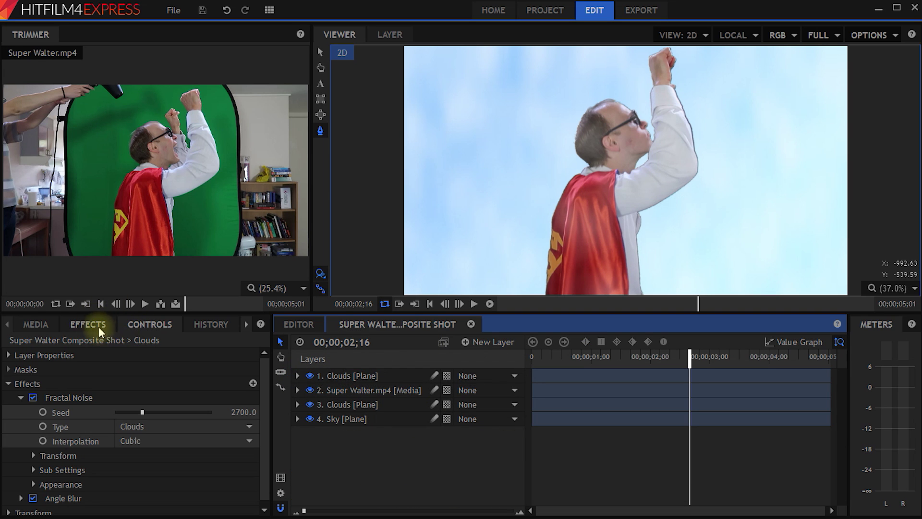
{"action": "left_click", "coordinate": [85, 325]}
{"action": "double_click", "coordinate": [67, 347]}
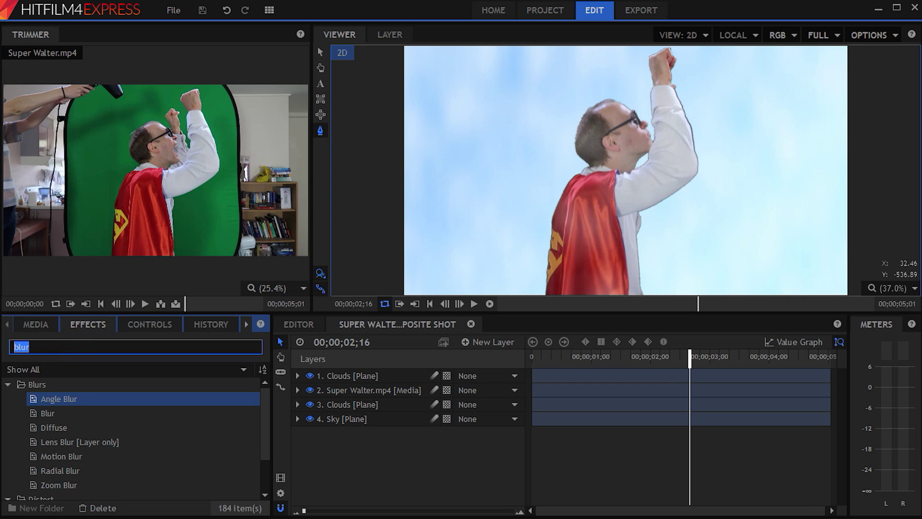
{"action": "type", "text": "curves"}
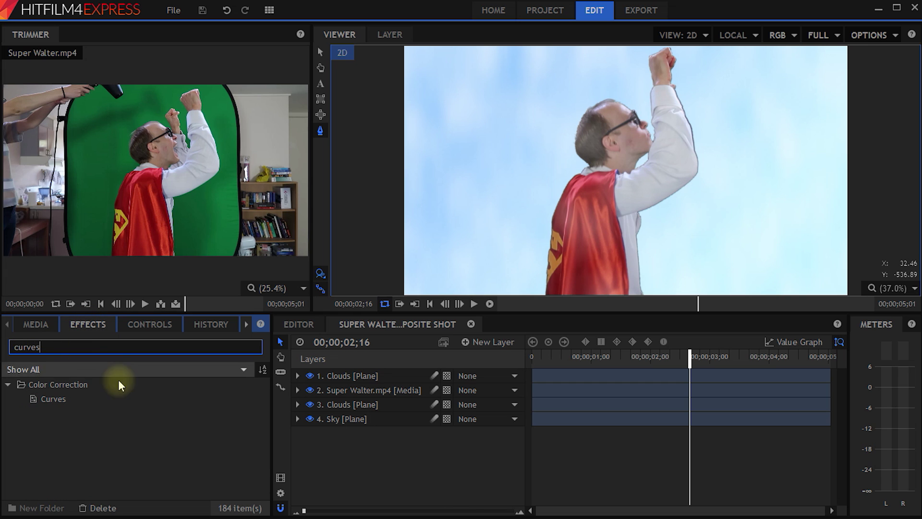
{"action": "left_click_drag", "start_coordinate": [37, 399], "coordinate": [356, 390]}
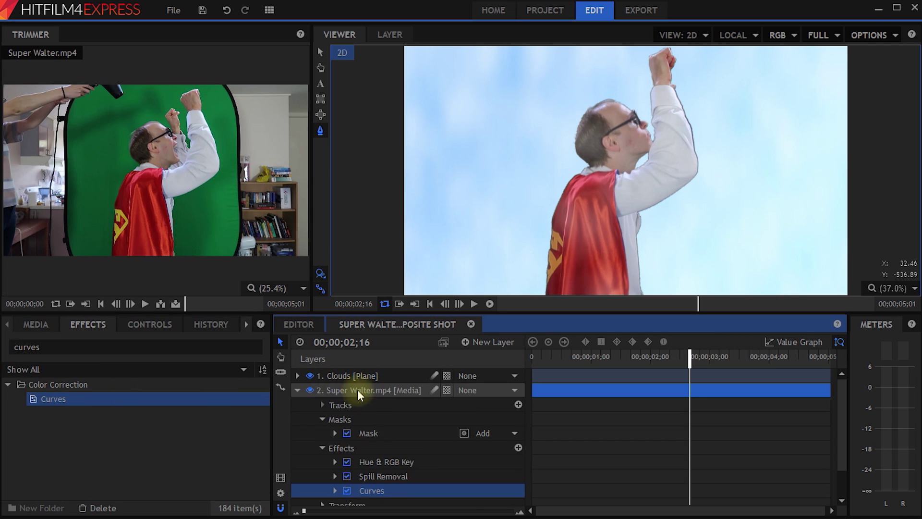
{"action": "left_click", "coordinate": [164, 326]}
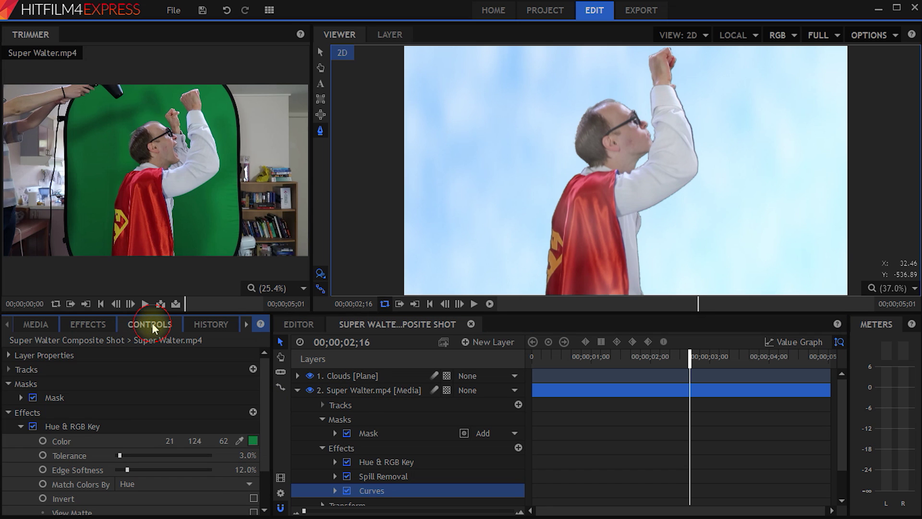
Expand Curves on Walter, enlarge the graph, and bend the RGB curve upward to brighten him.
{"action": "left_click", "coordinate": [21, 426]}
{"action": "left_click", "coordinate": [20, 456]}
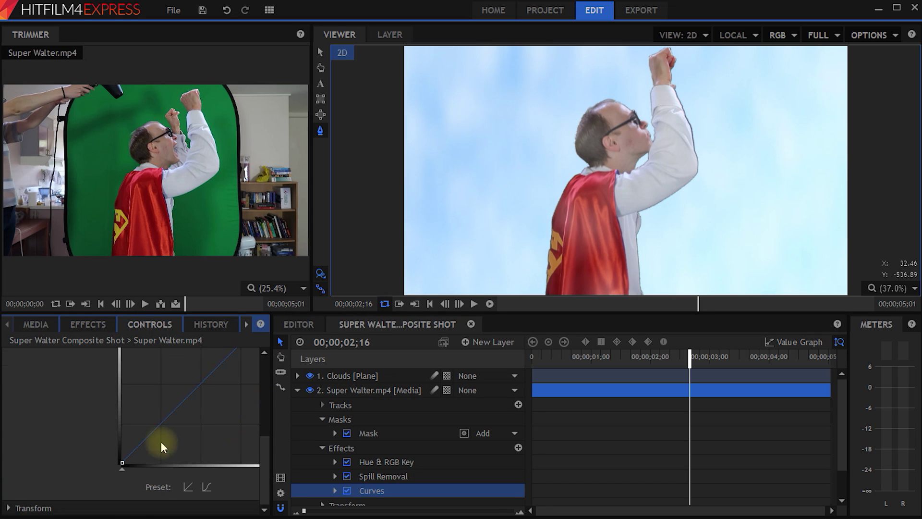
{"action": "left_click_drag", "start_coordinate": [270, 425], "coordinate": [312, 422]}
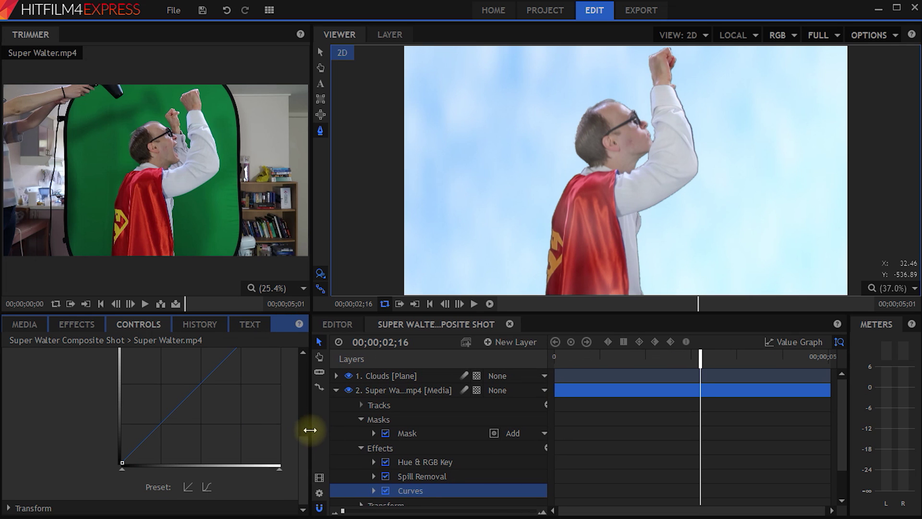
{"action": "left_click_drag", "start_coordinate": [304, 481], "coordinate": [297, 428]}
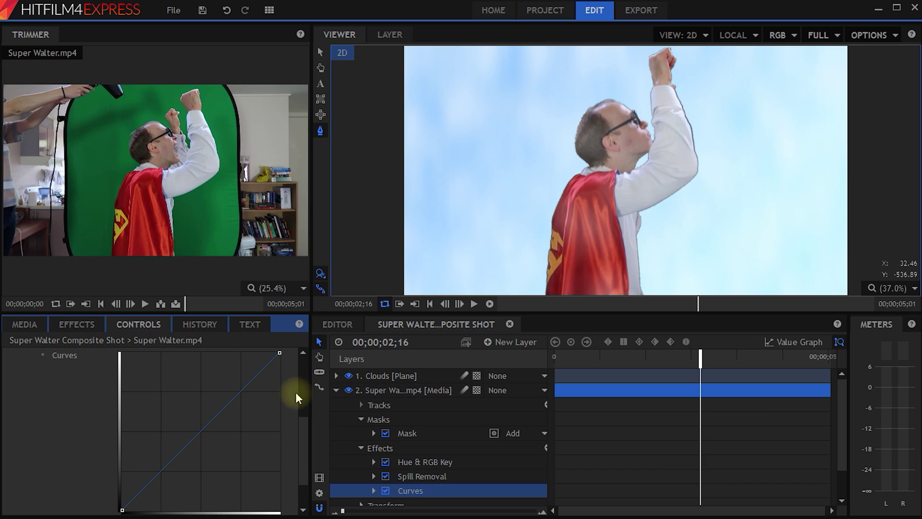
{"action": "left_click_drag", "start_coordinate": [235, 397], "coordinate": [216, 392]}
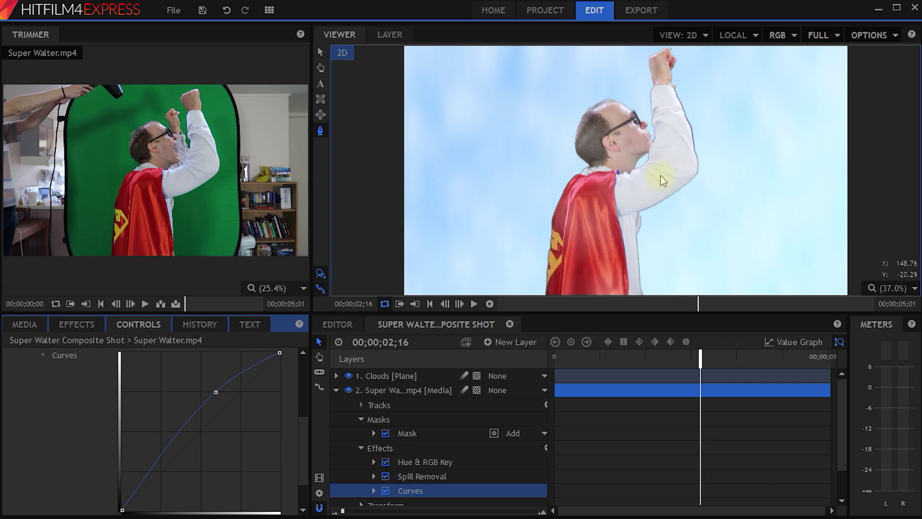
{"action": "left_click", "coordinate": [146, 472]}
{"action": "left_click_drag", "start_coordinate": [147, 473], "coordinate": [147, 476]}
{"action": "left_click_drag", "start_coordinate": [303, 442], "coordinate": [301, 422]}
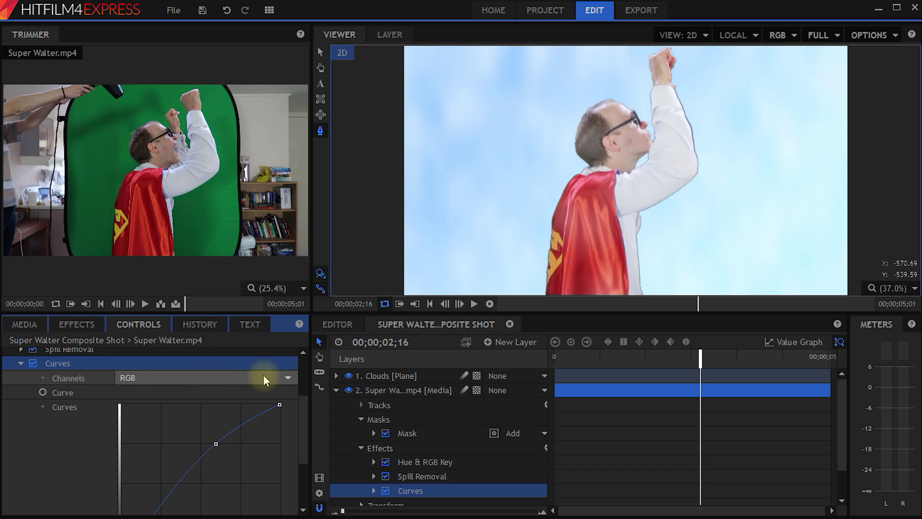
Switch Curves to the Red channel and pull the Red curve below the diagonal.
{"action": "left_click", "coordinate": [288, 378]}
{"action": "left_click", "coordinate": [160, 406]}
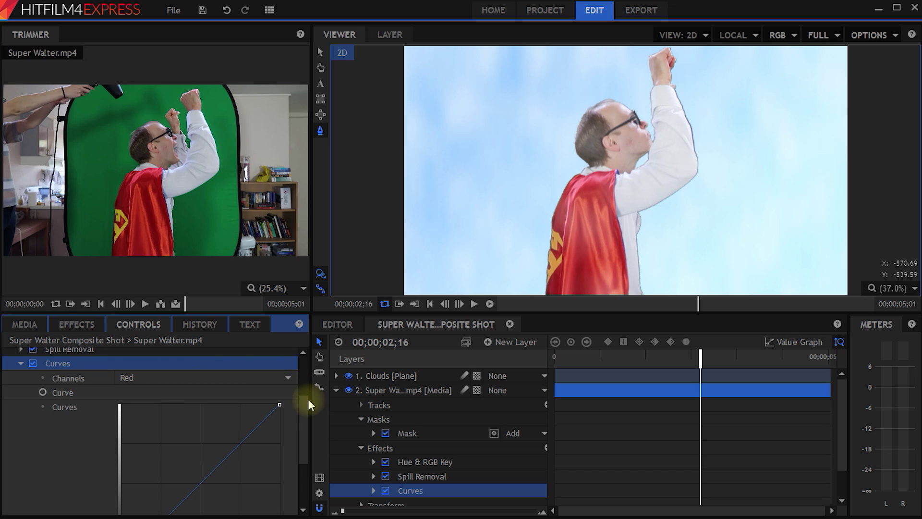
{"action": "left_click_drag", "start_coordinate": [305, 410], "coordinate": [301, 425]}
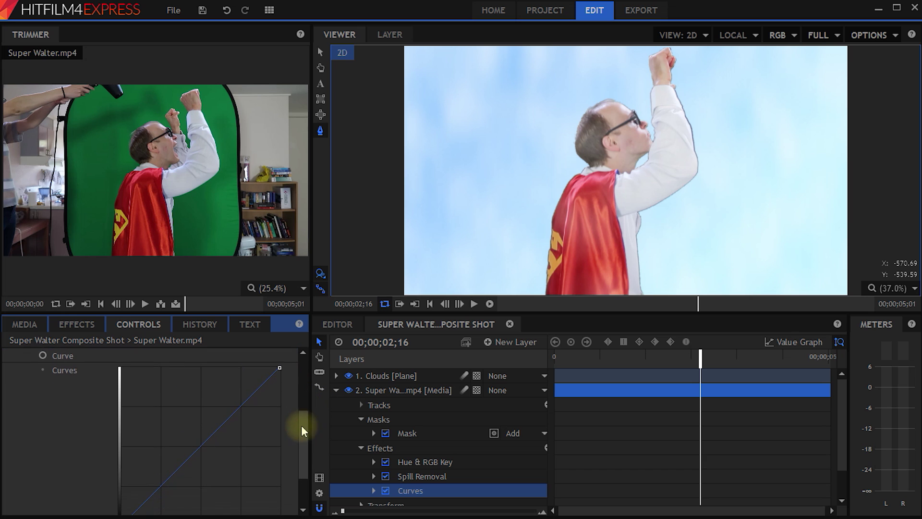
{"action": "left_click", "coordinate": [200, 442]}
{"action": "left_click_drag", "start_coordinate": [200, 442], "coordinate": [206, 446]}
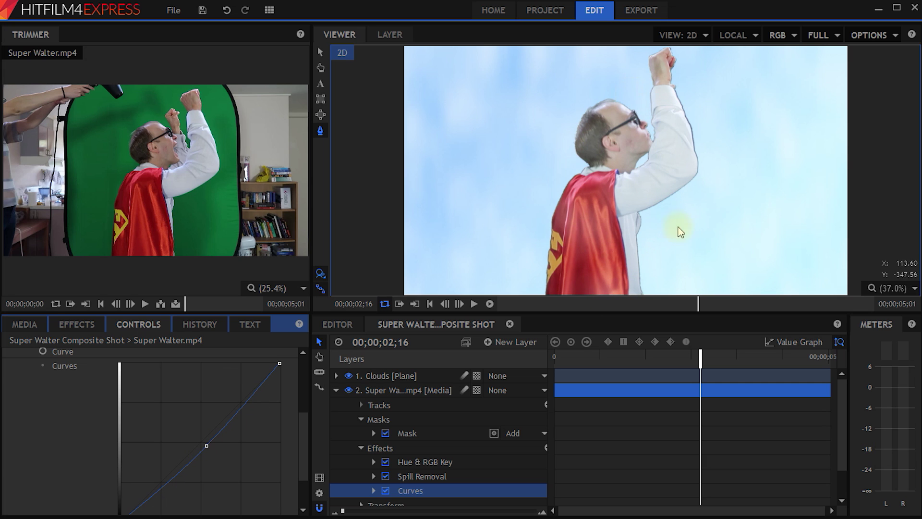
{"action": "left_click_drag", "start_coordinate": [303, 421], "coordinate": [302, 387]}
{"action": "left_click", "coordinate": [35, 402]}
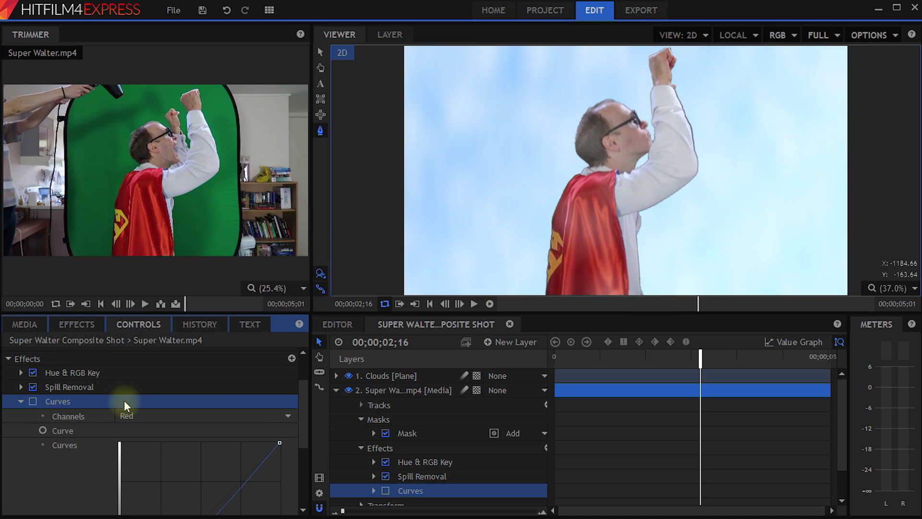
{"action": "left_click", "coordinate": [33, 402]}
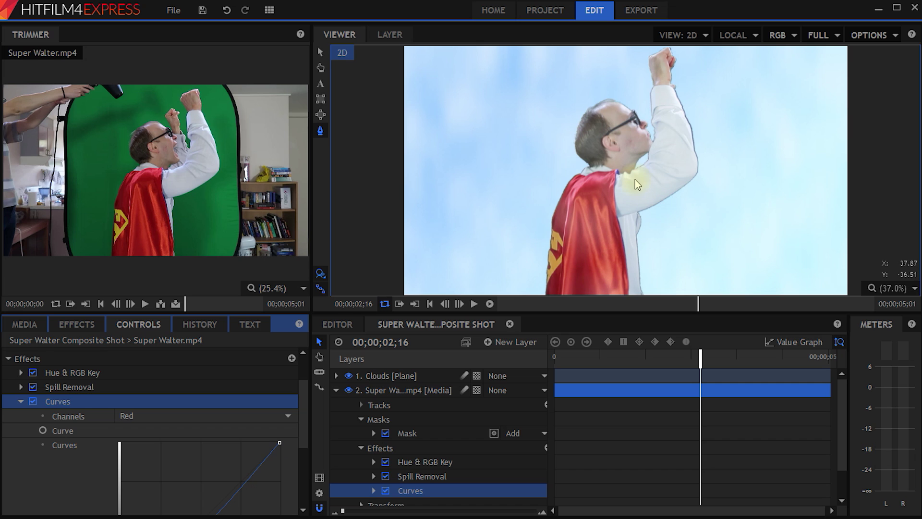
Collapse the Super Walter layer, return to 00;00;00;00, and play the composite.
{"action": "left_click", "coordinate": [336, 390]}
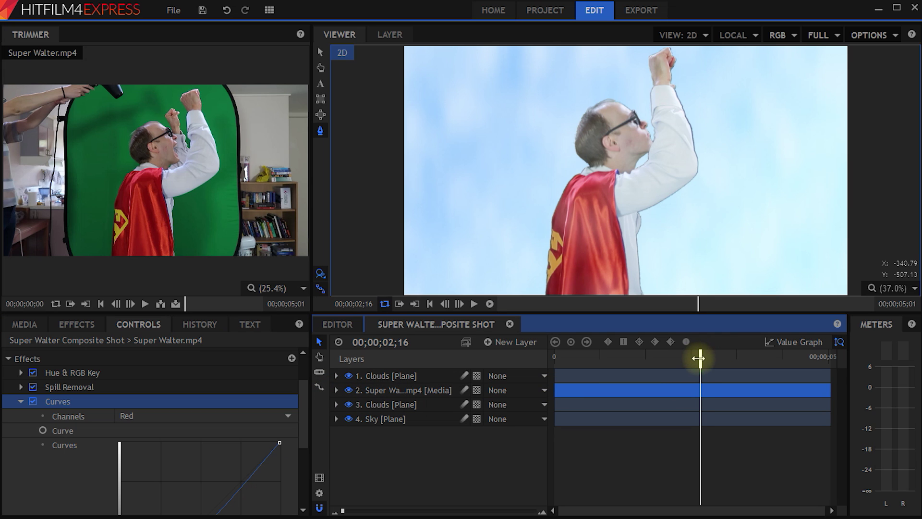
{"action": "left_click_drag", "start_coordinate": [699, 357], "coordinate": [487, 358]}
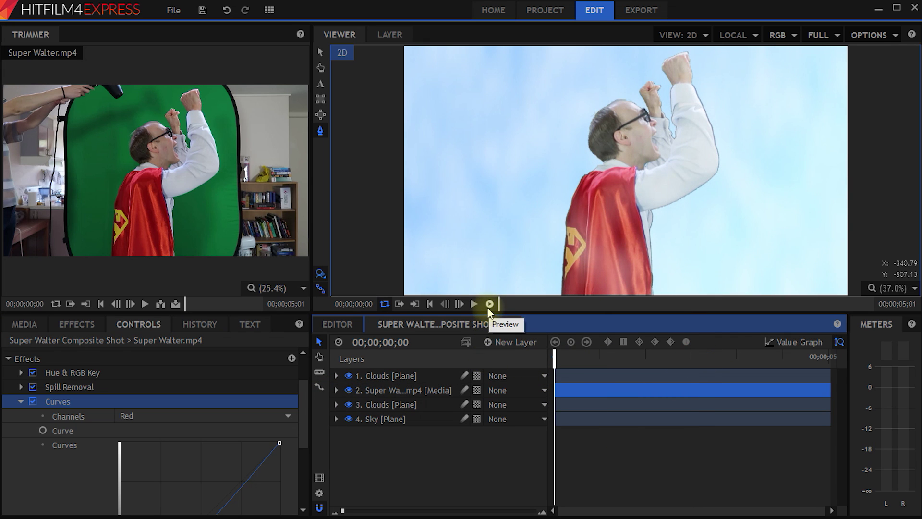
{"action": "key", "text": "space"}
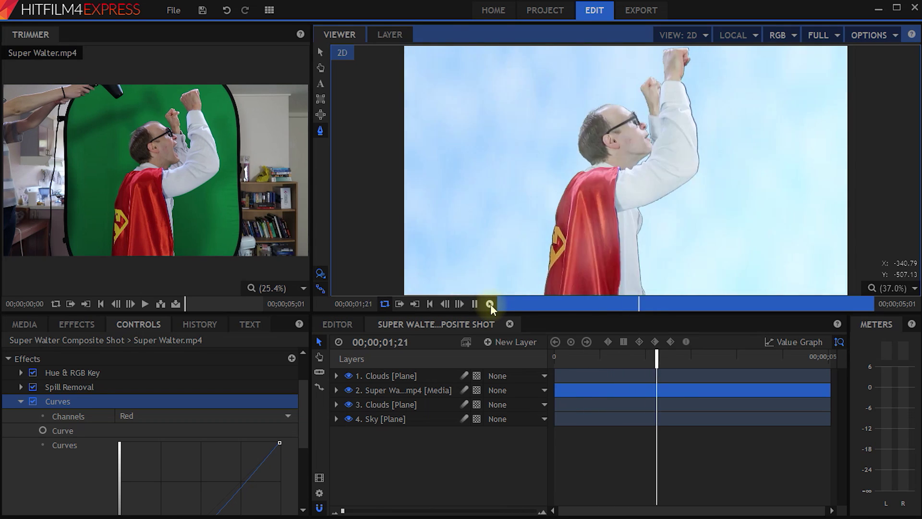